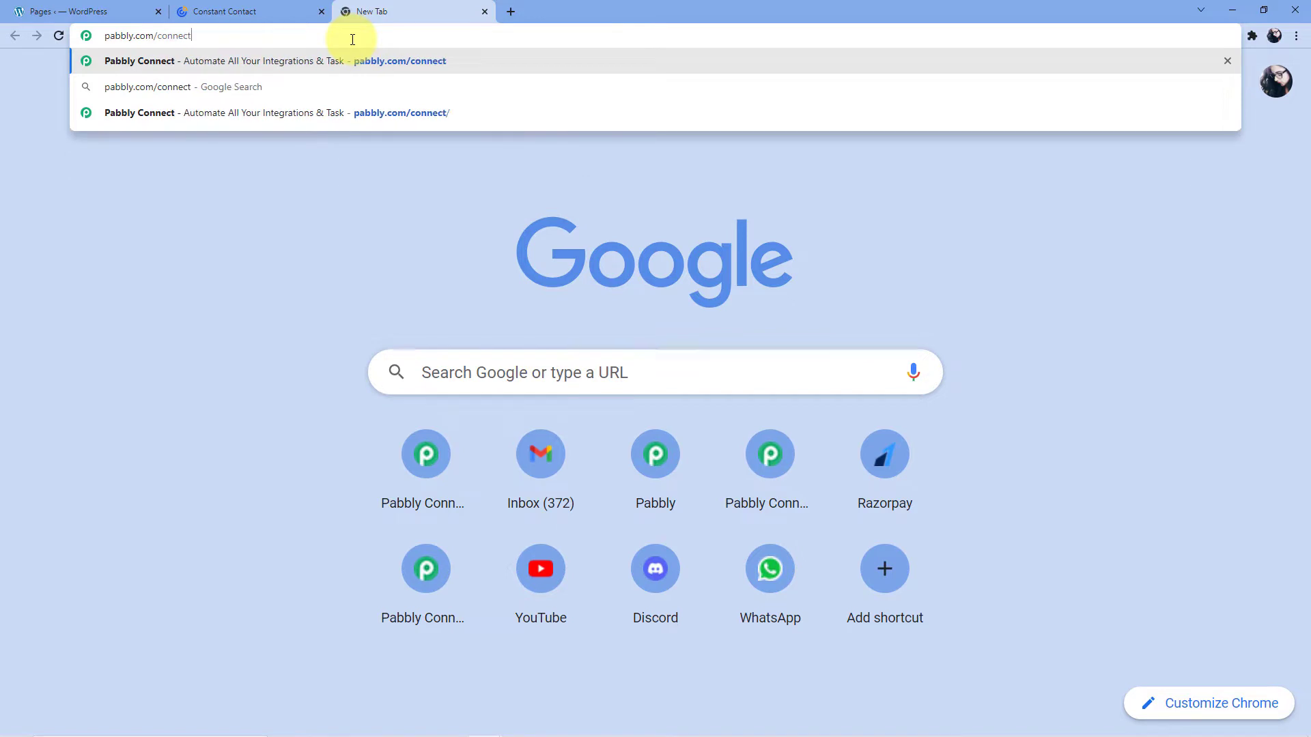
# Load the Pabbly site and open Pabbly Connect from the account's apps to reach its dashboard.
pyautogui.press('Return')
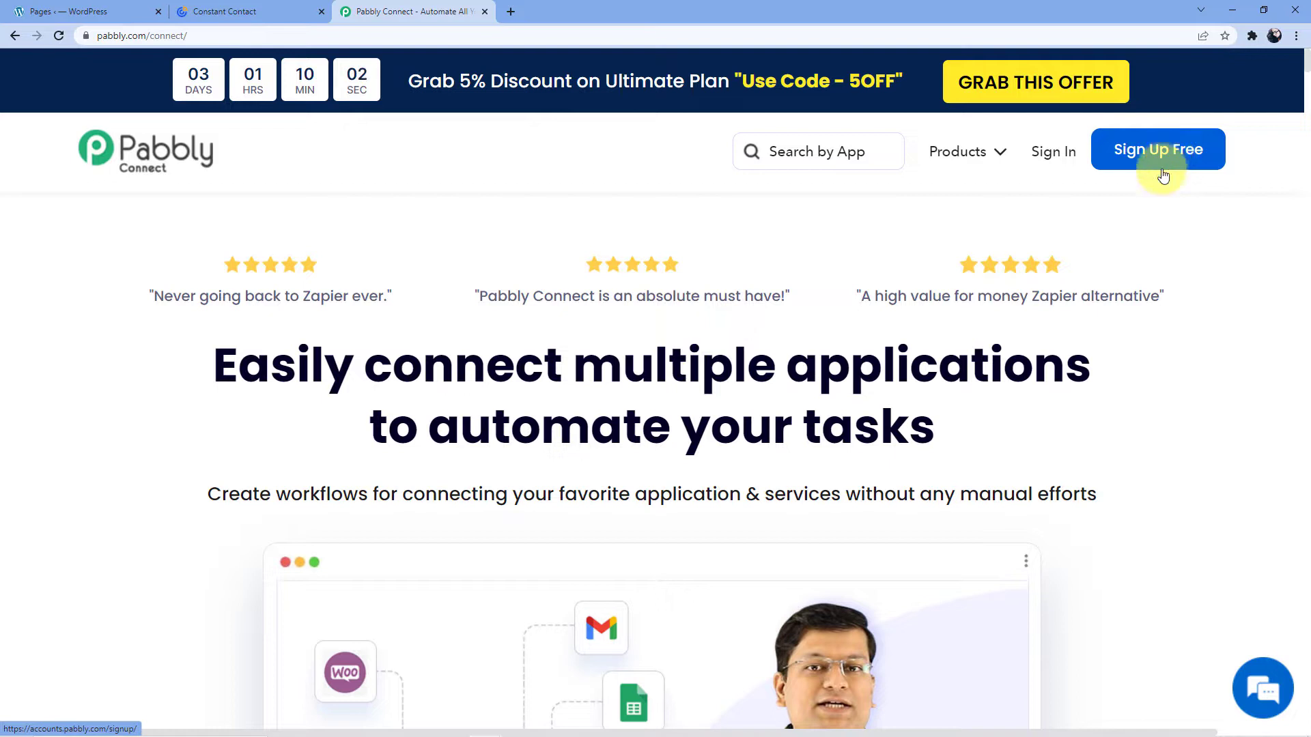
pyautogui.click(1048, 164)
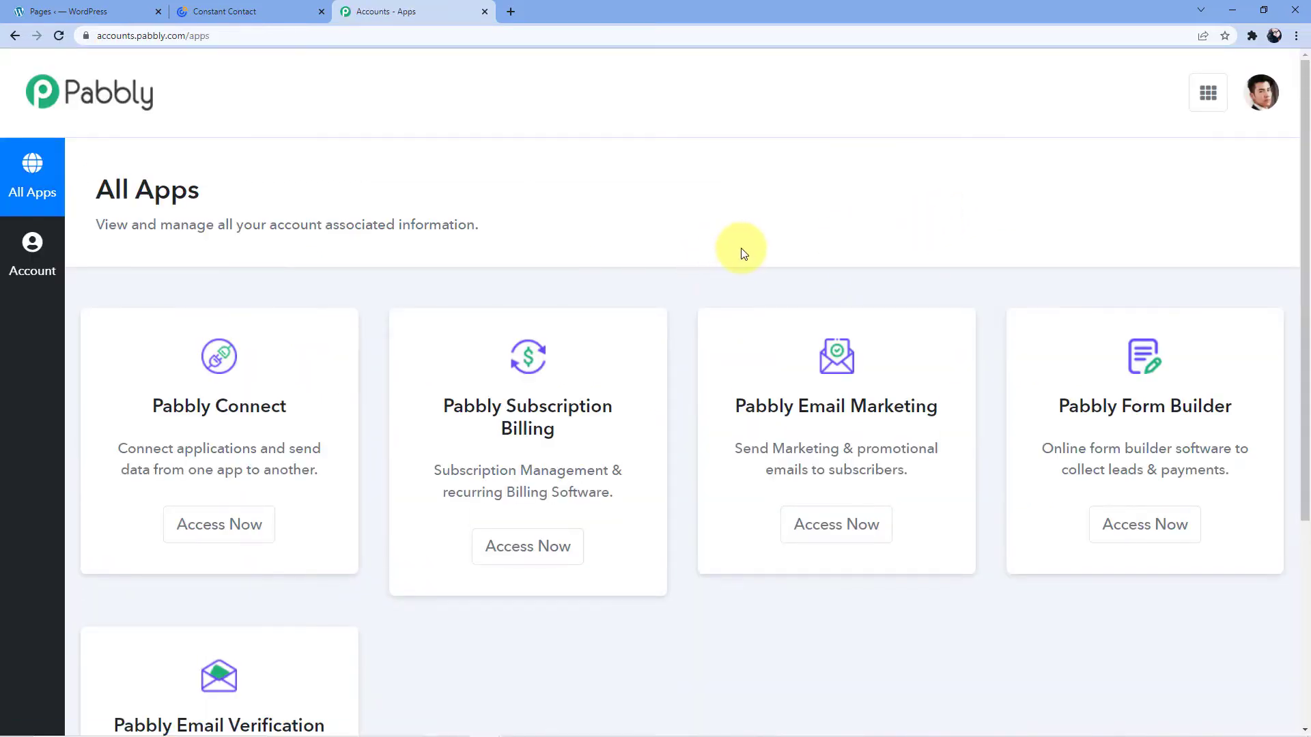
pyautogui.click(213, 539)
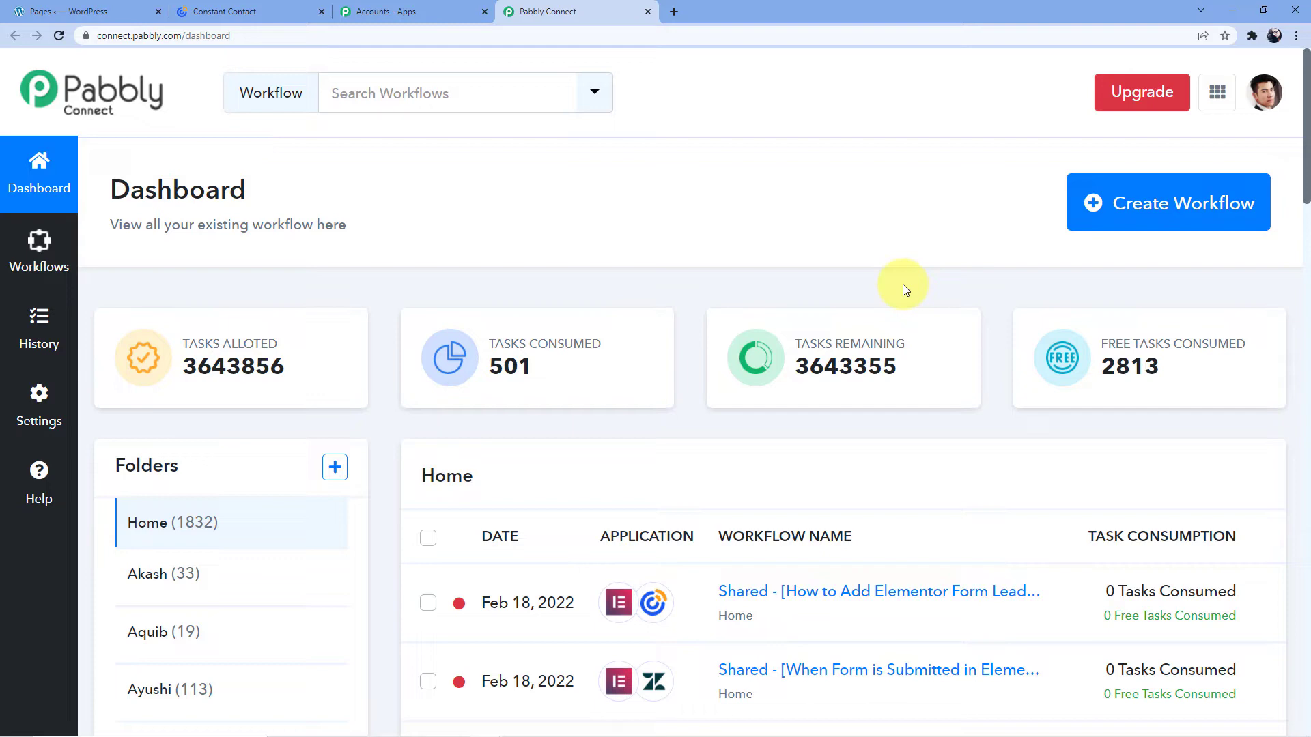
# Create a new workflow named 'Elementor to Constant Contact'.
pyautogui.click(1173, 205)
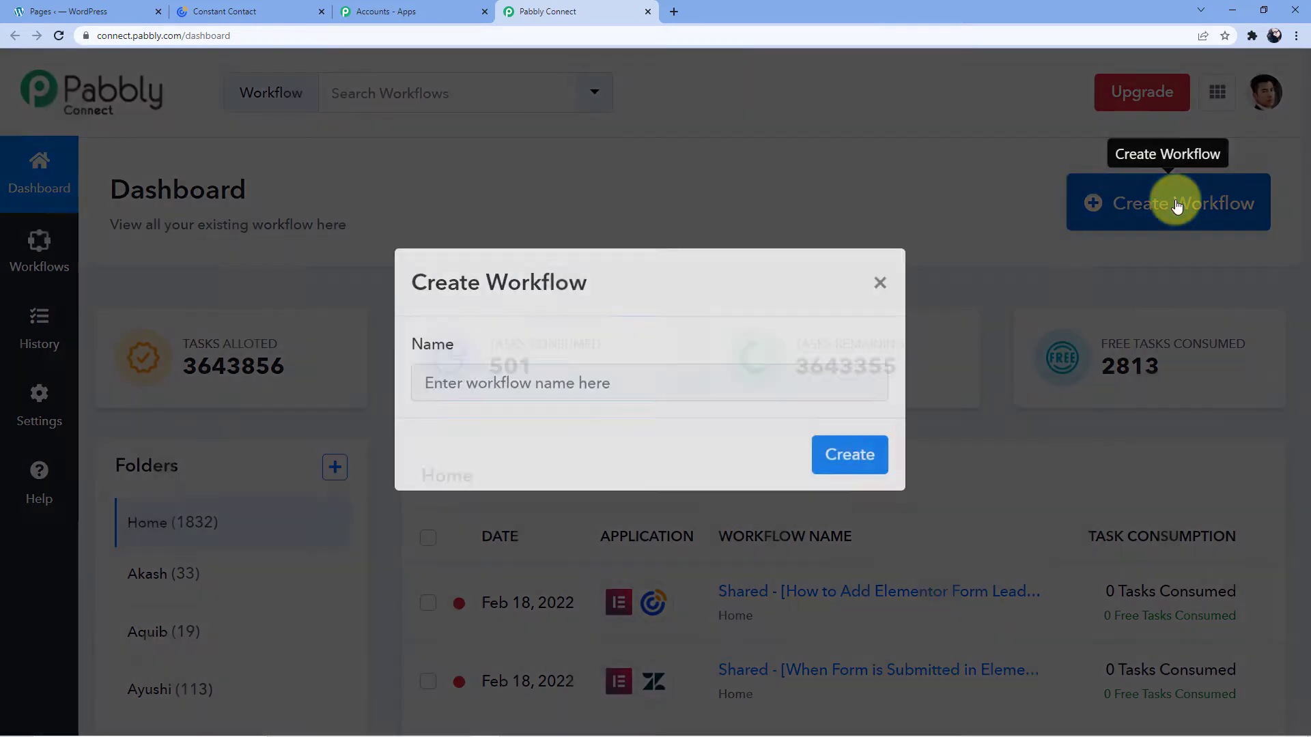
pyautogui.click(635, 401)
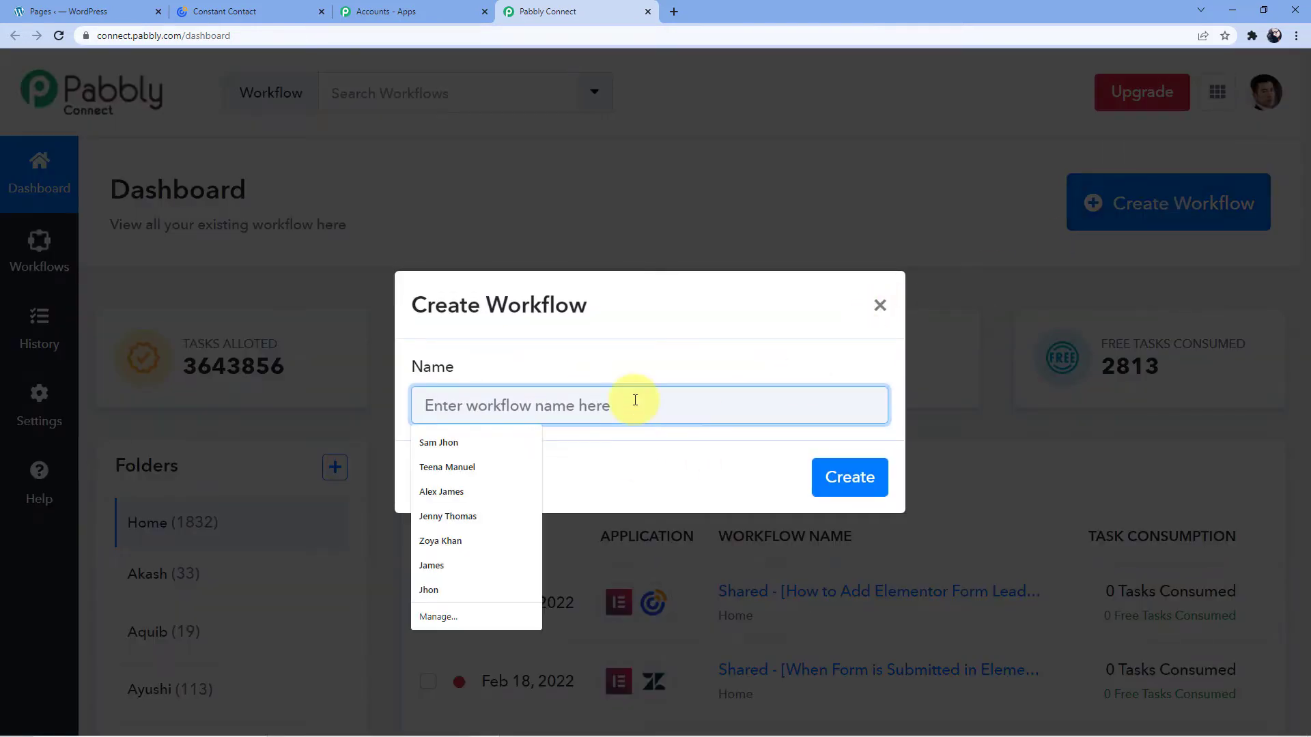
pyautogui.write('El')
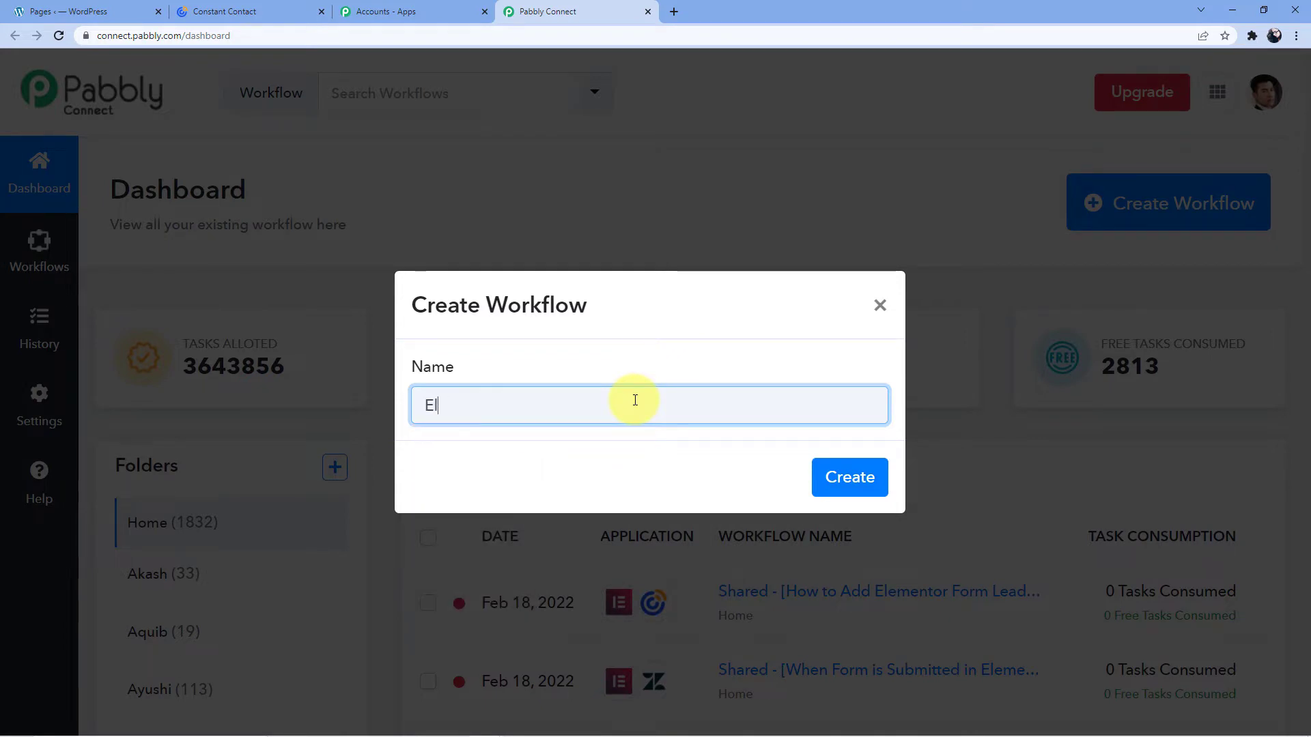
pyautogui.write('ementor to')
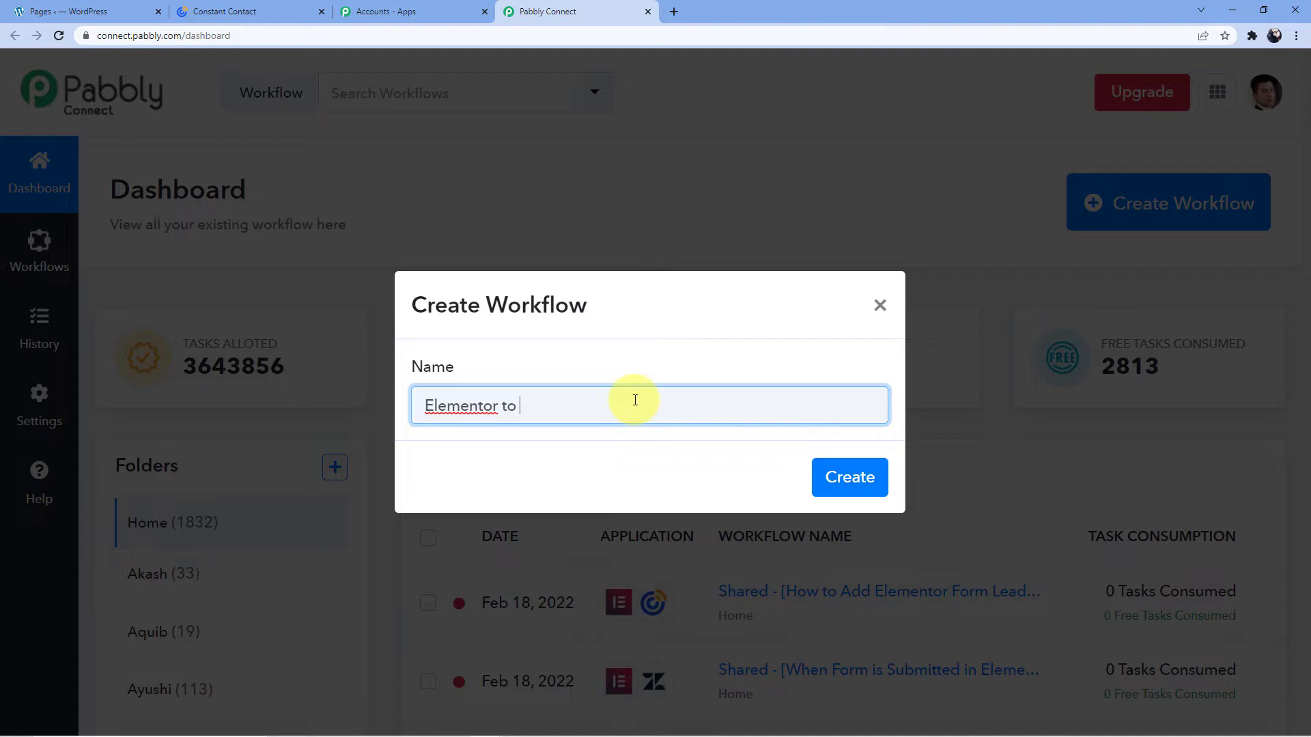
pyautogui.write(' Constant Contact')
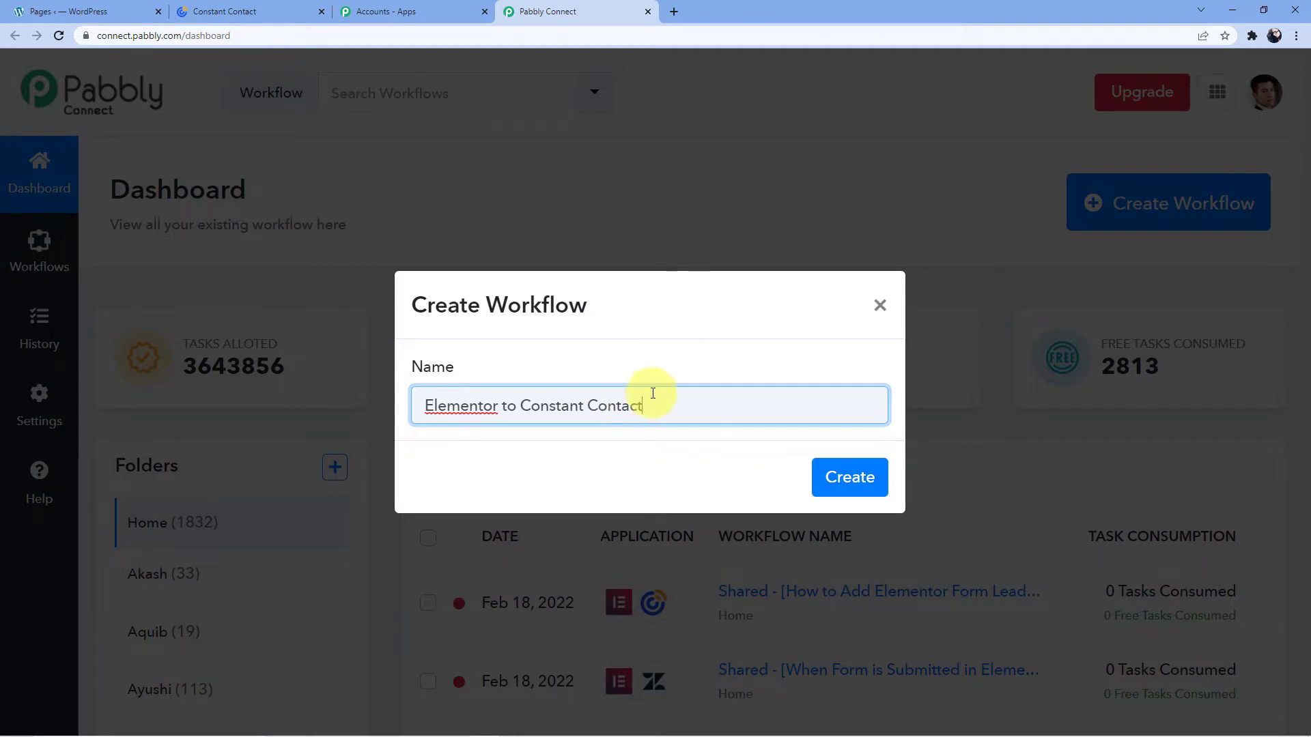
pyautogui.click(844, 475)
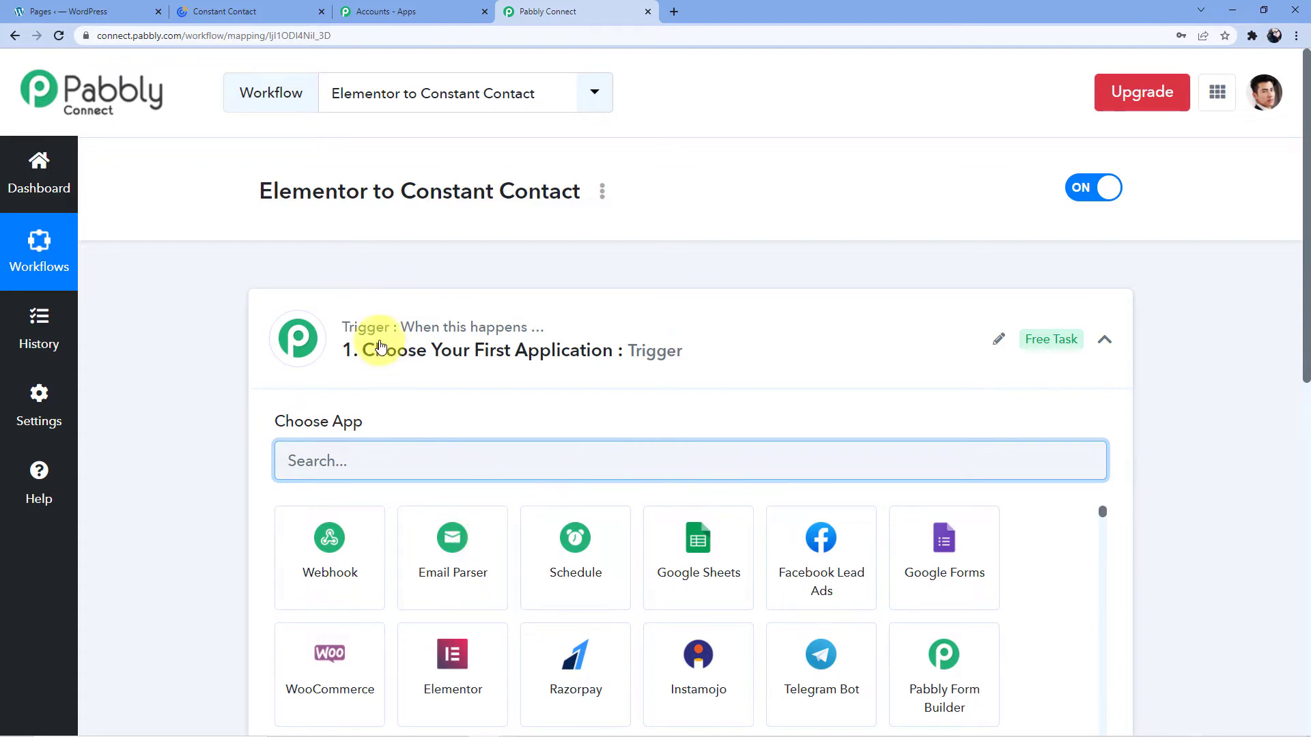
# Search the trigger apps for 'Element' so only Elementor remains.
pyautogui.scroll(-9, 220, 369)
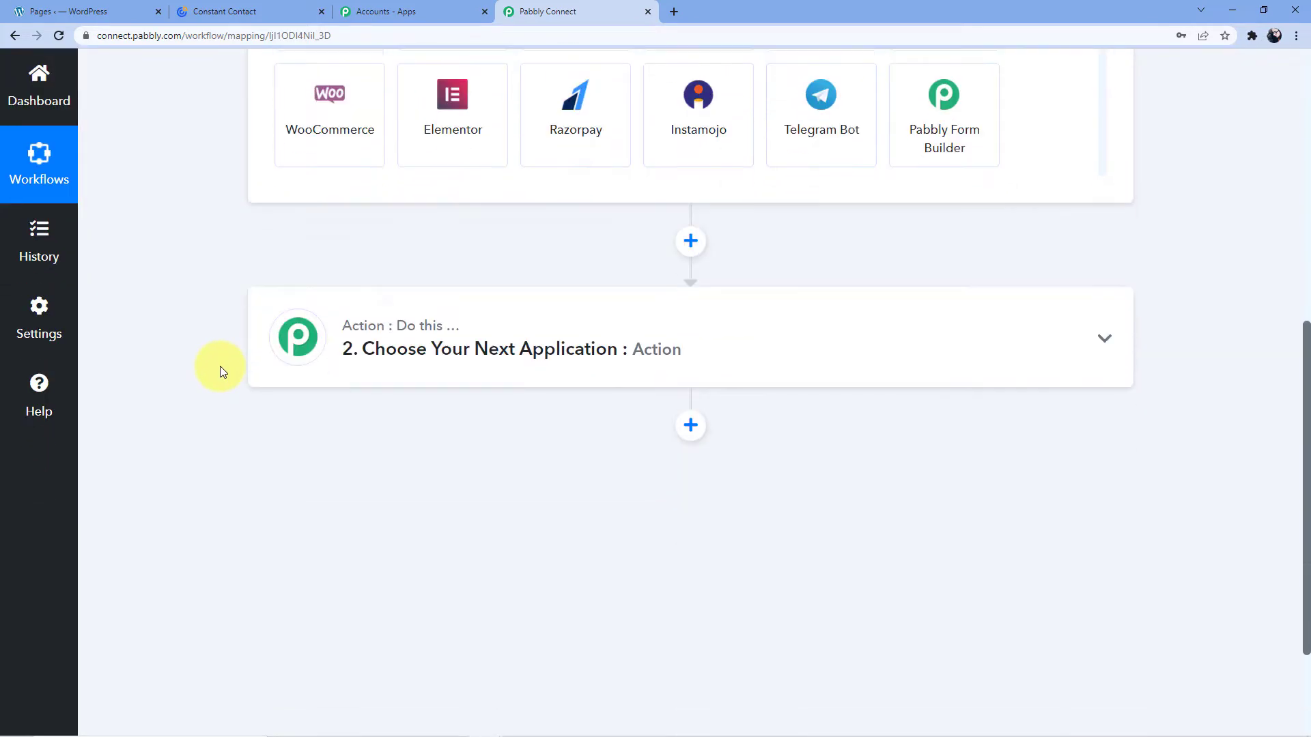
pyautogui.scroll(7, 219, 371)
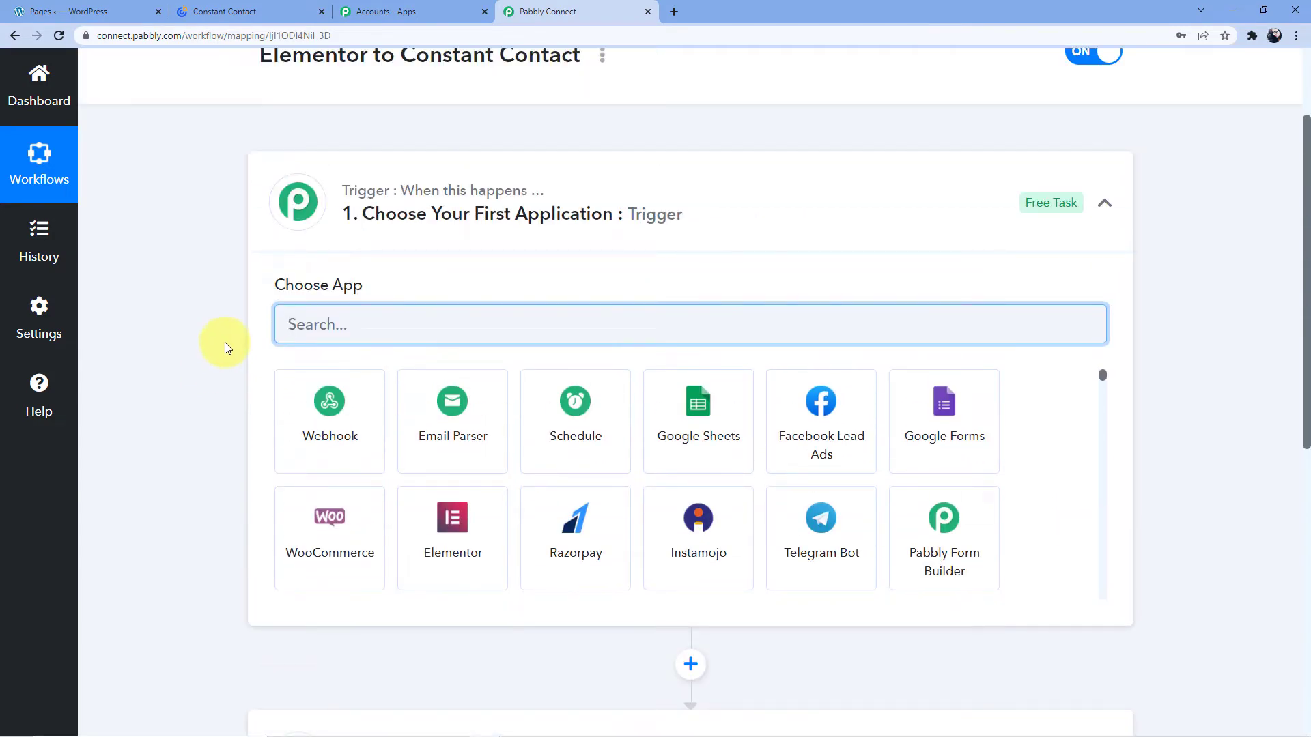
pyautogui.scroll(-8, 223, 342)
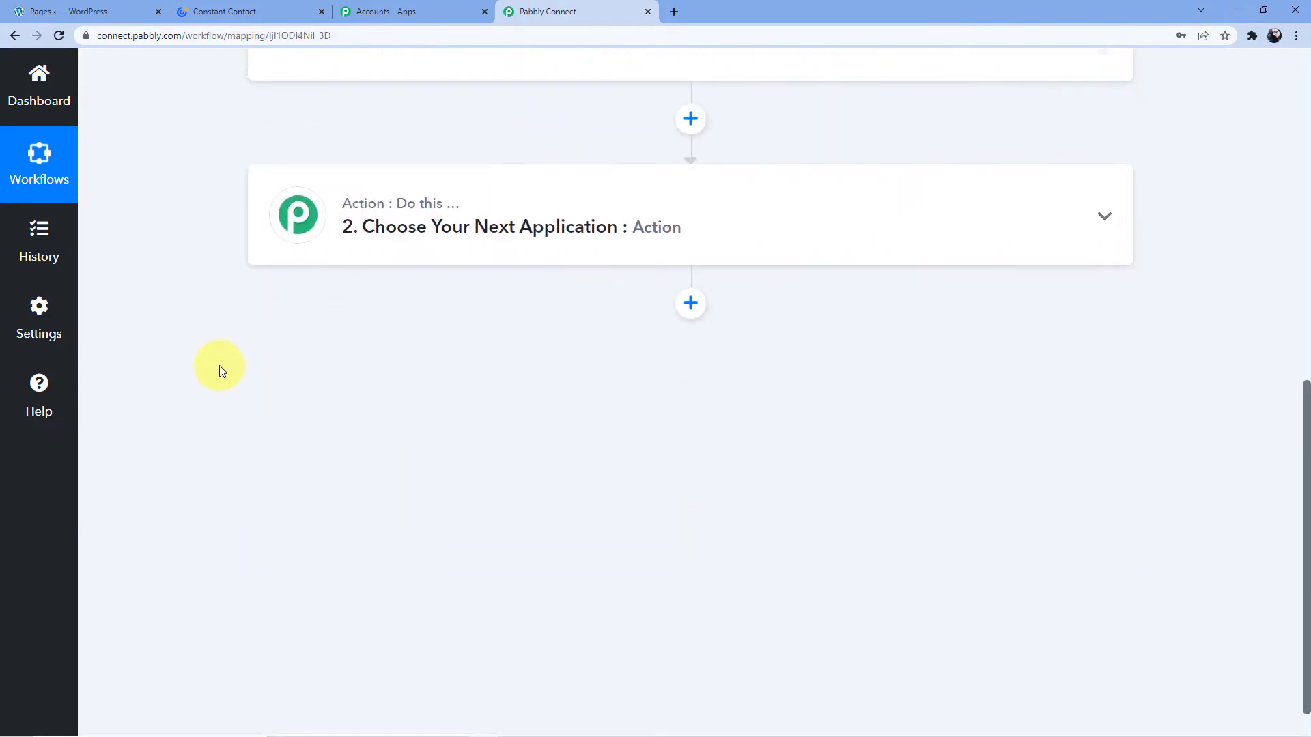
pyautogui.scroll(1, 297, 367)
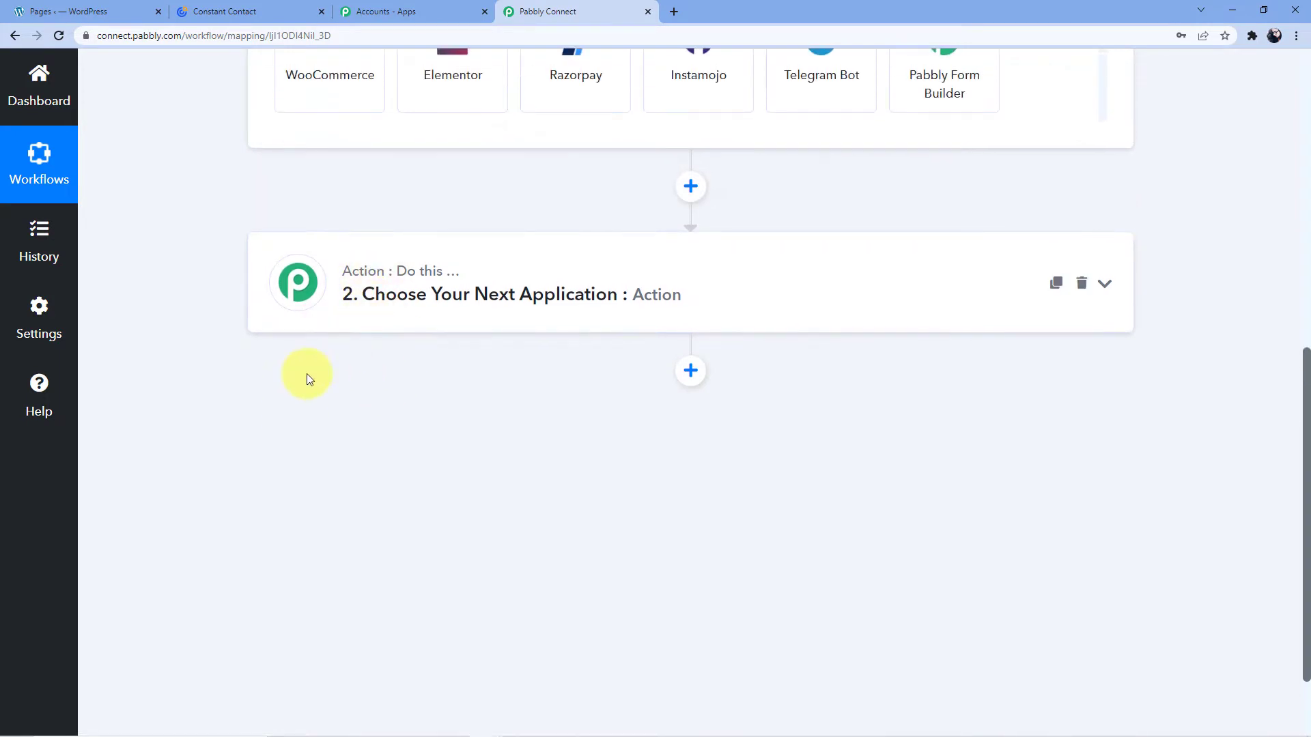
pyautogui.scroll(7, 306, 374)
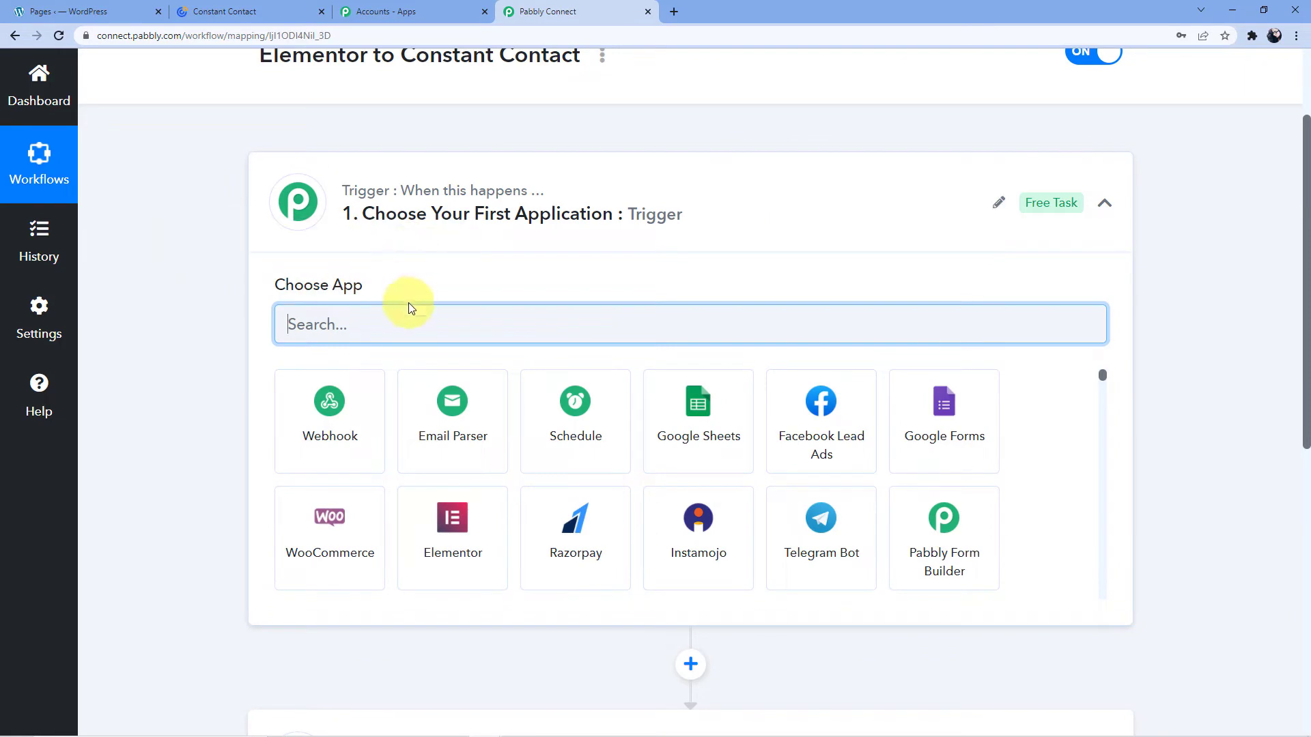
pyautogui.scroll(-2, 412, 298)
pyautogui.scroll(-2, 328, 423)
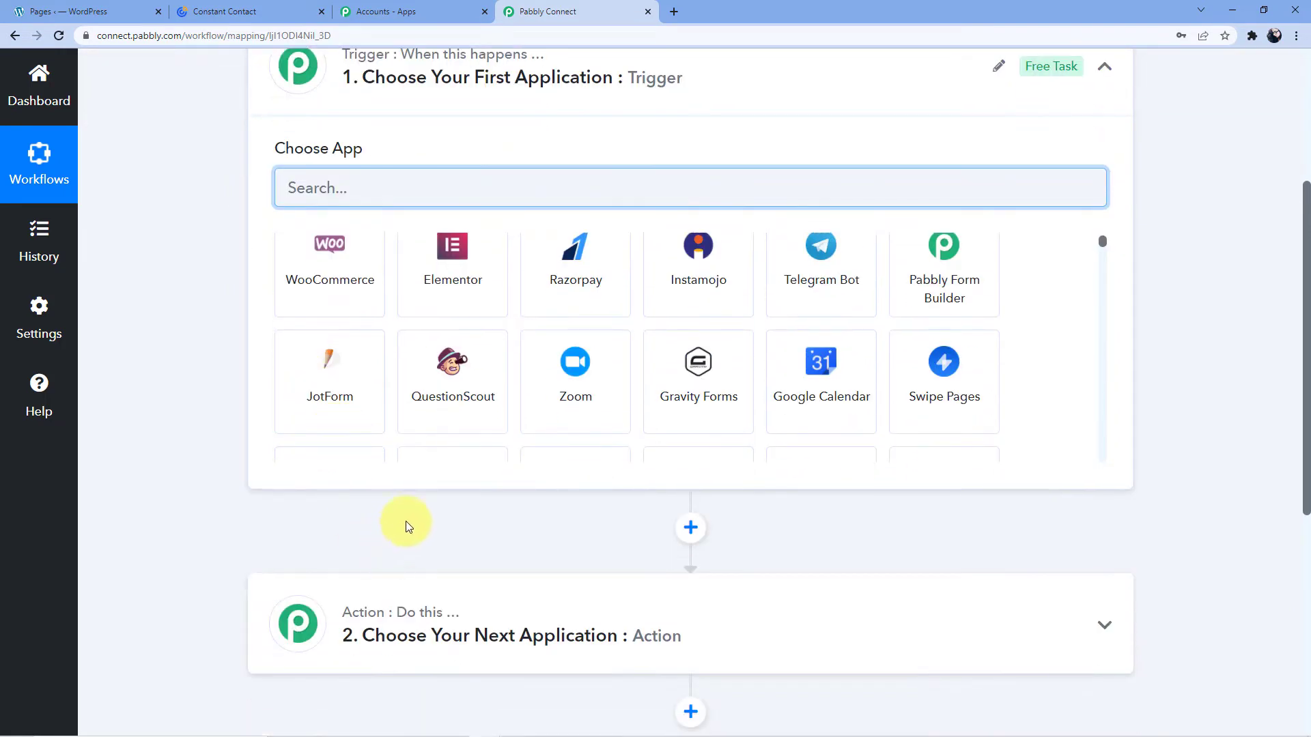
pyautogui.scroll(4, 378, 532)
pyautogui.click(380, 459)
pyautogui.write('Element')
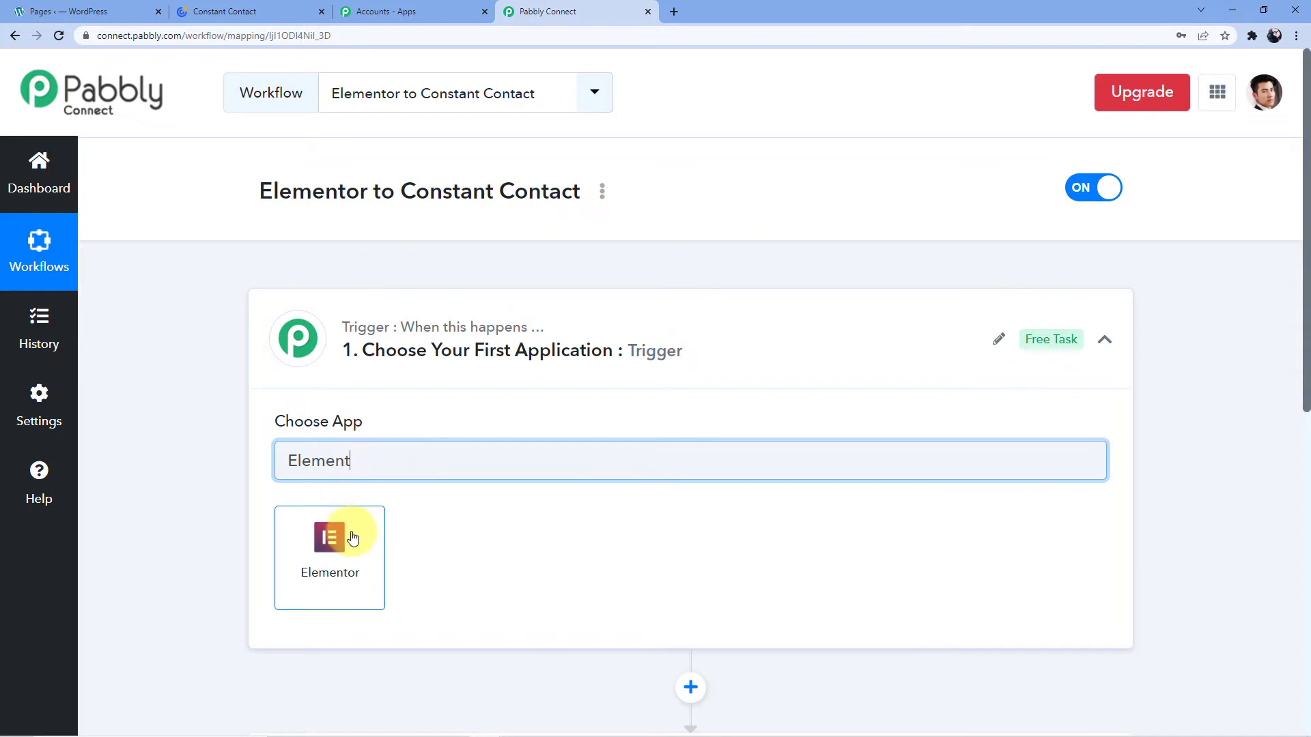
# Set the trigger to Elementor's New Form Submission event and copy its webhook URL.
pyautogui.click(351, 536)
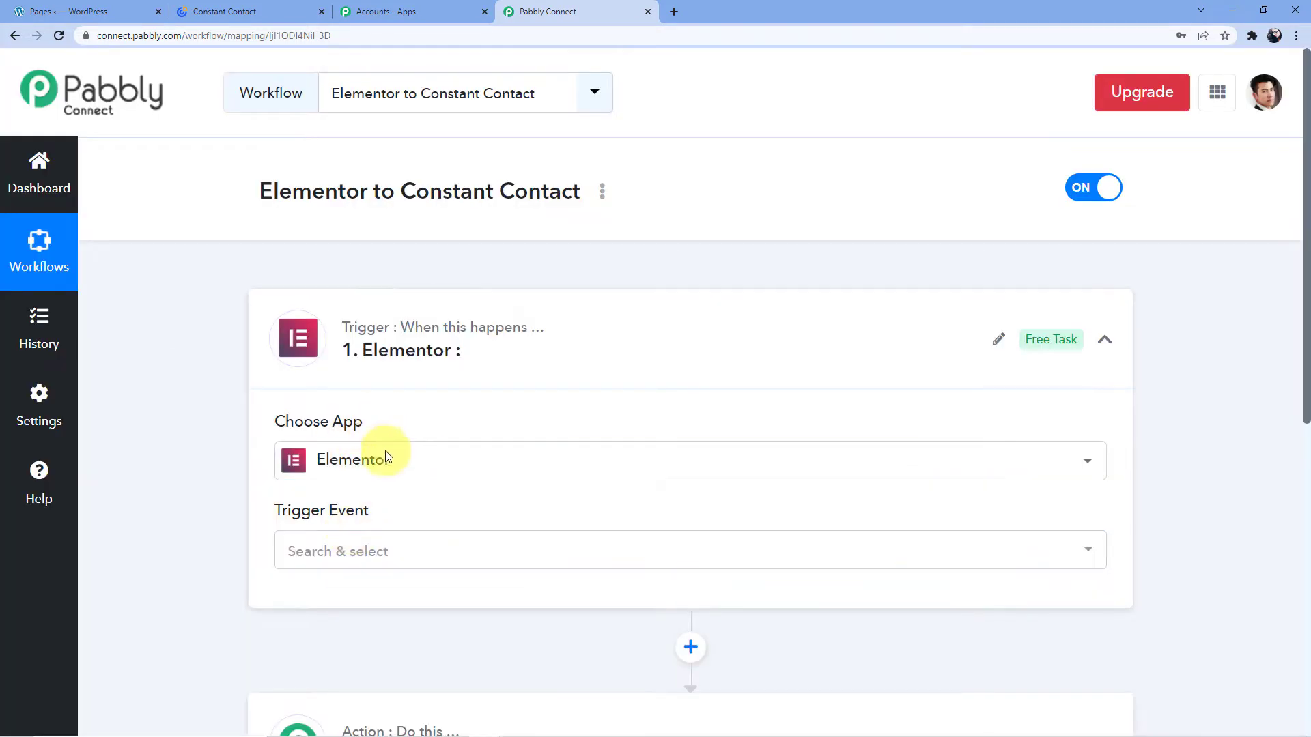
pyautogui.click(384, 559)
pyautogui.click(380, 640)
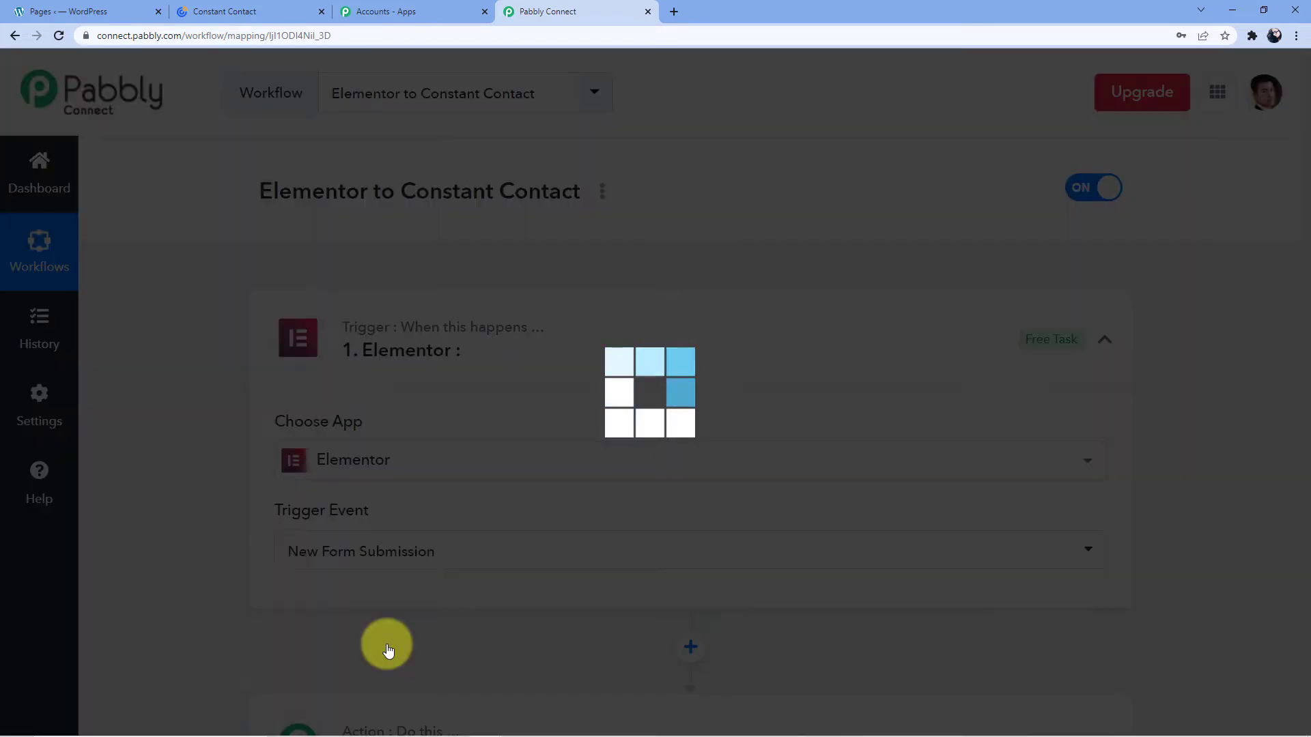
pyautogui.scroll(-3, 525, 382)
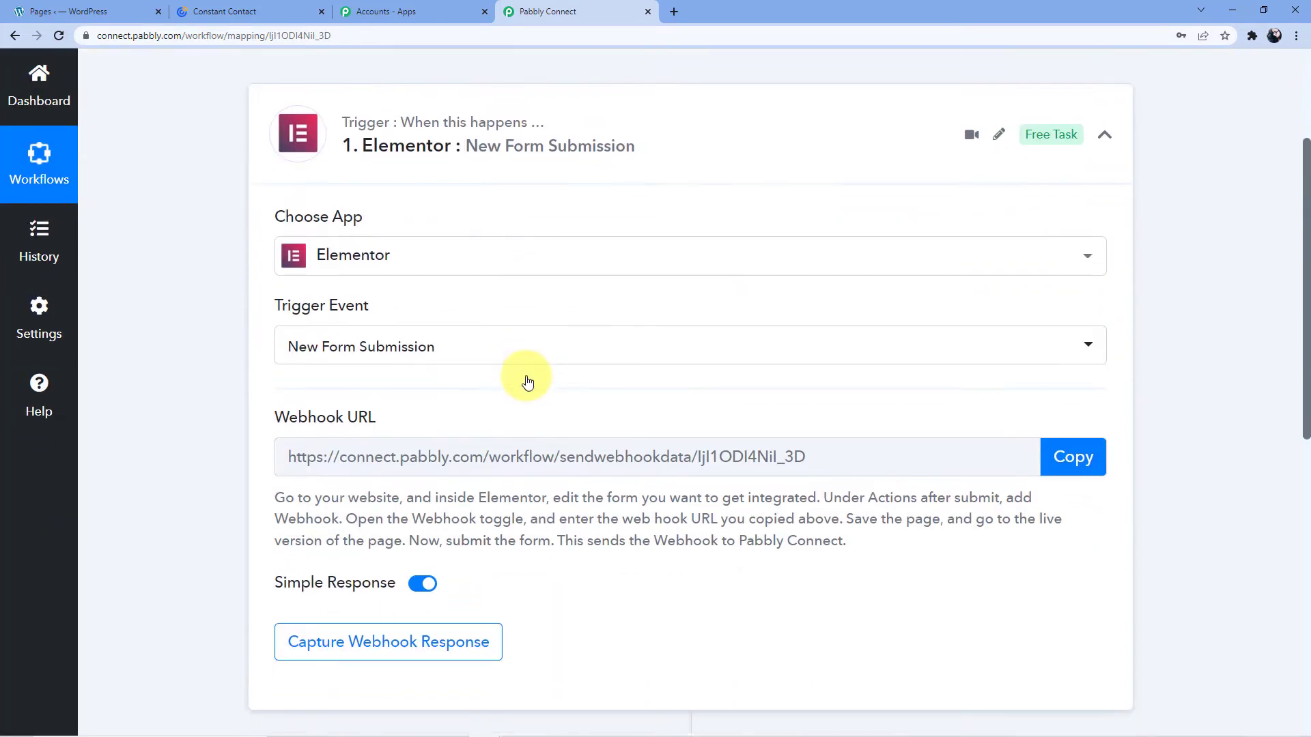
pyautogui.scroll(-2, 543, 362)
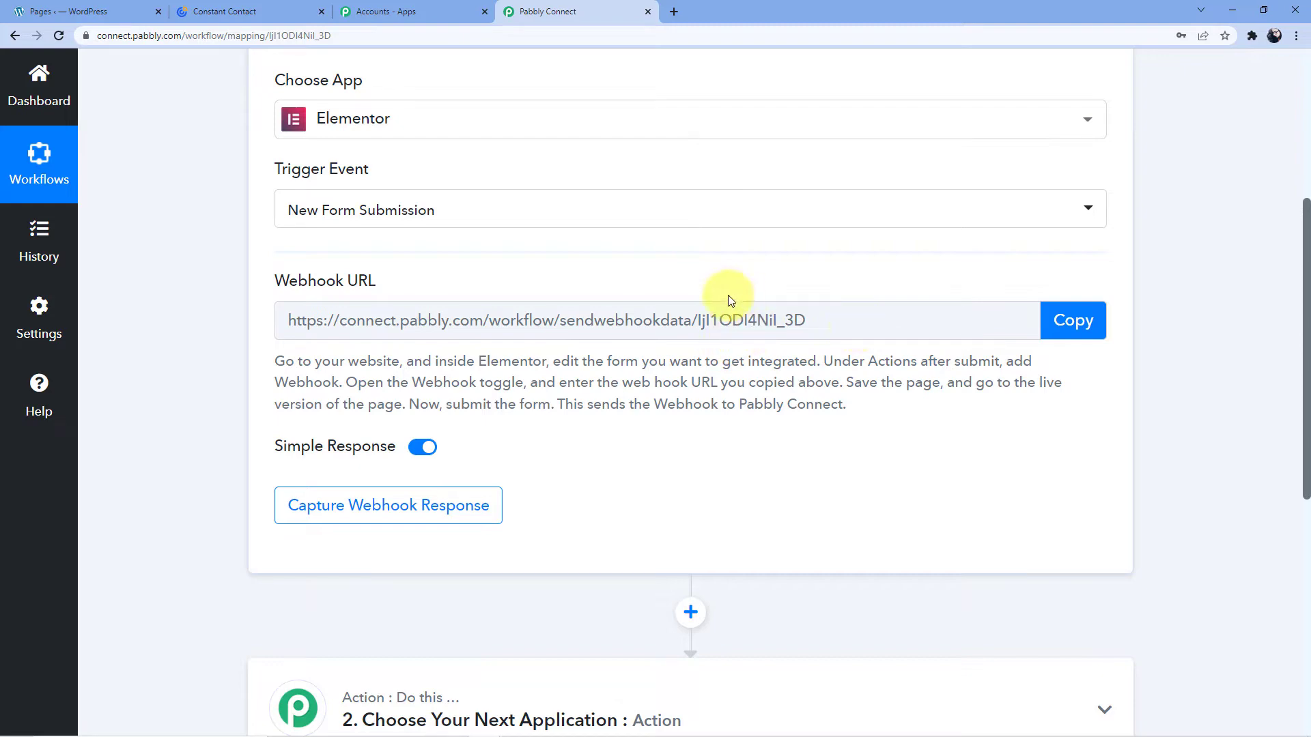
pyautogui.click(1062, 330)
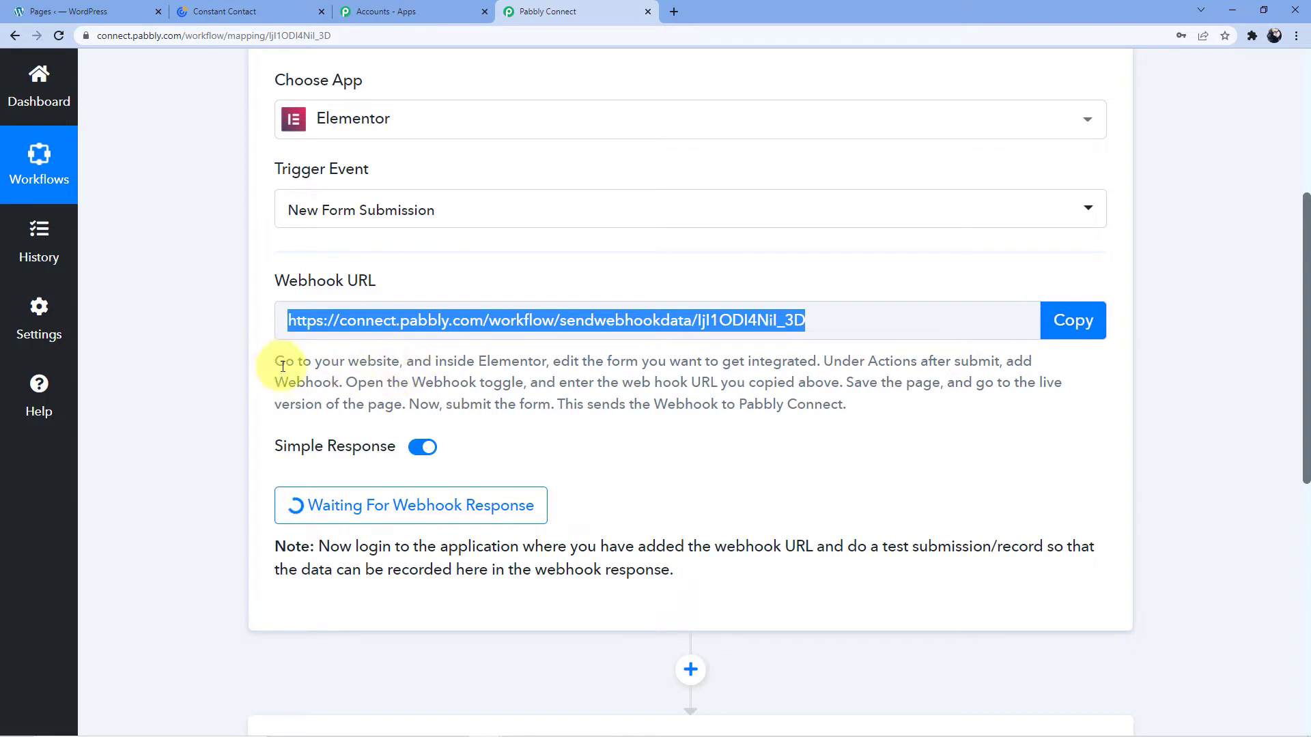
# Read the webhook setup instructions, then switch to the WordPress Pages tab.
pyautogui.moveTo(277, 363); pyautogui.dragTo(796, 418)
pyautogui.click(579, 385)
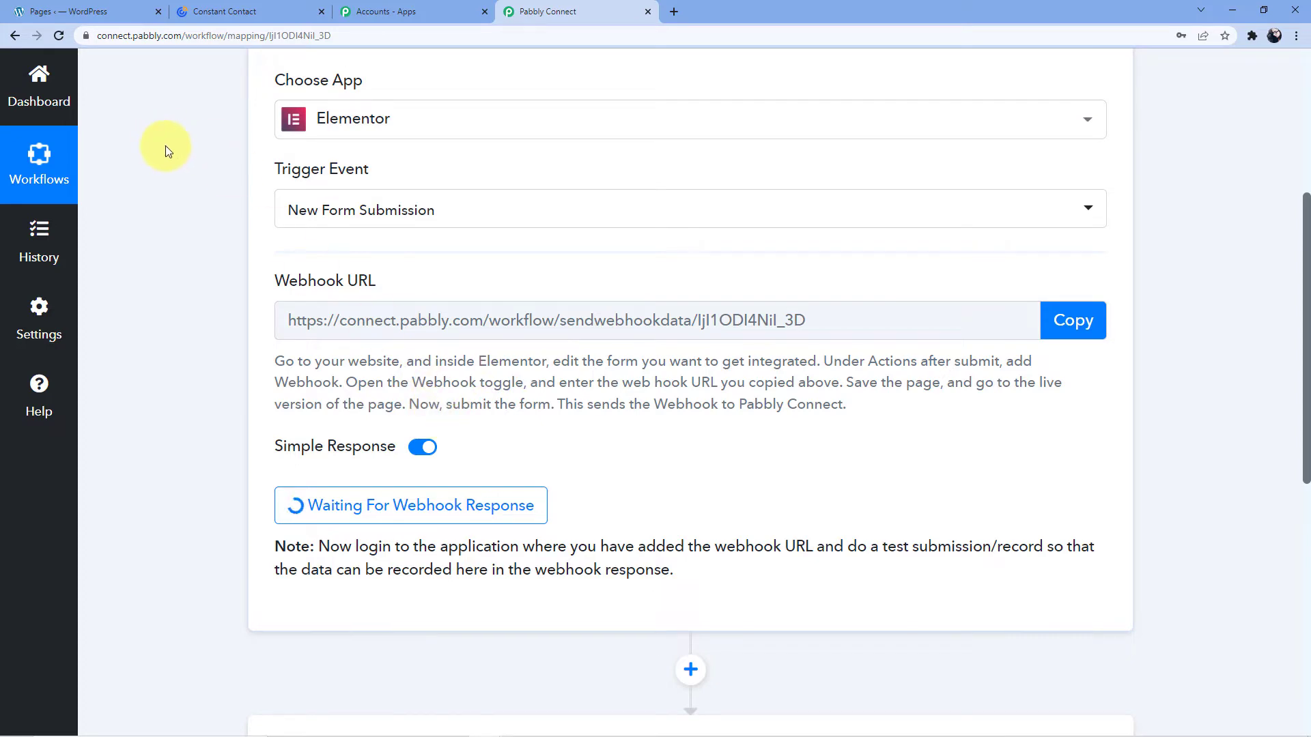
pyautogui.click(102, 11)
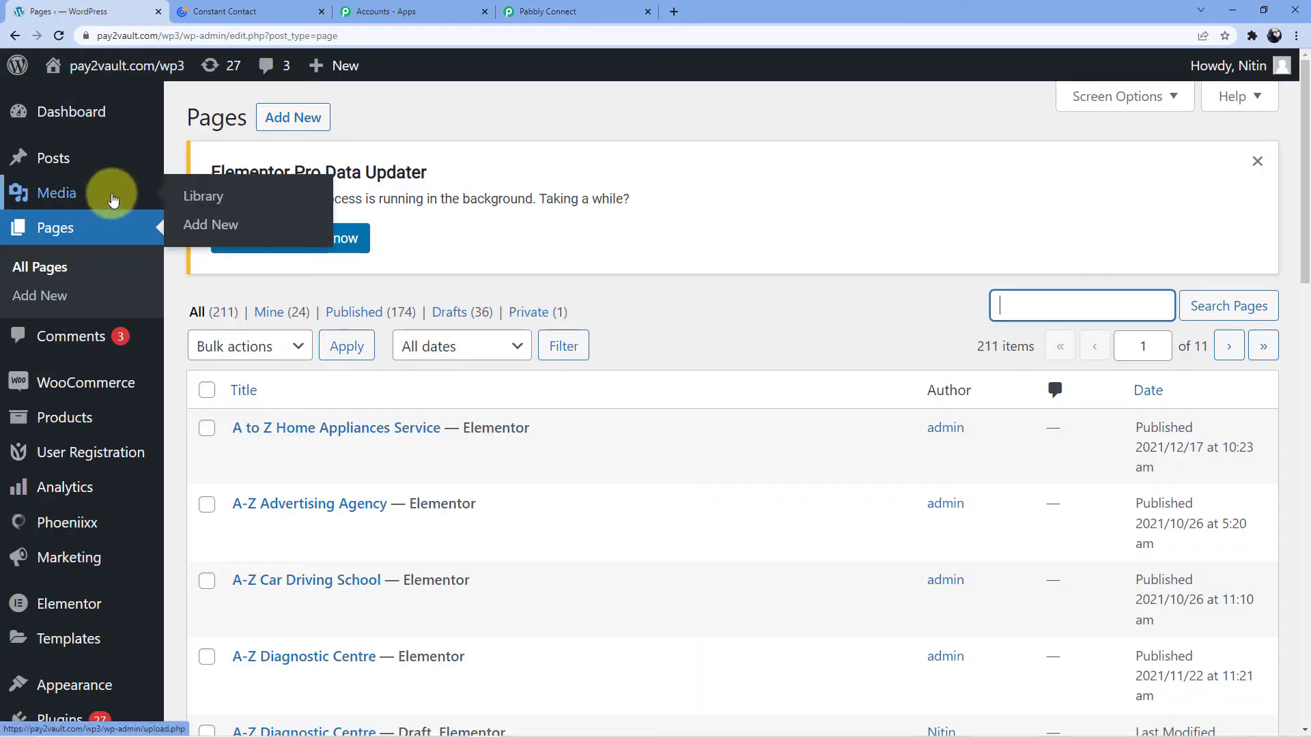
# Leave Elementor Settings for the WordPress All Pages list of 211 pages.
pyautogui.scroll(-8, 103, 196)
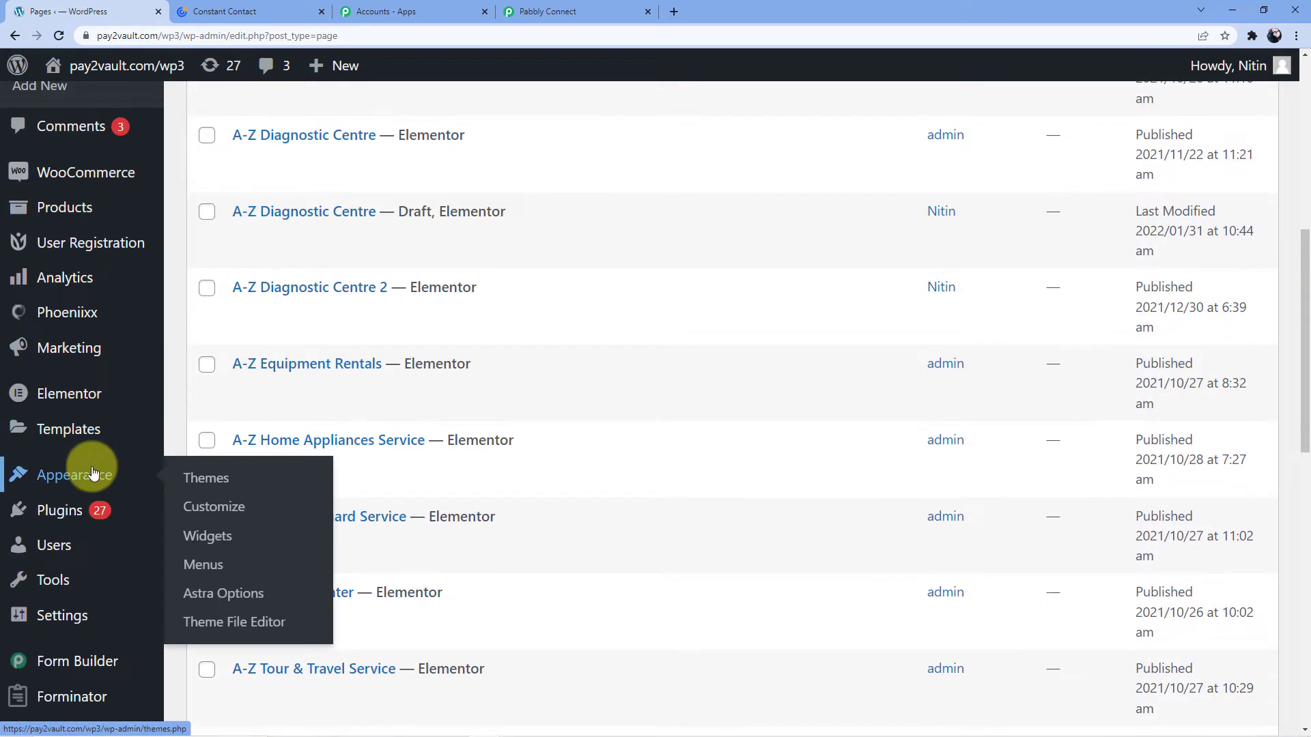
pyautogui.scroll(5, 102, 341)
pyautogui.scroll(1, 102, 341)
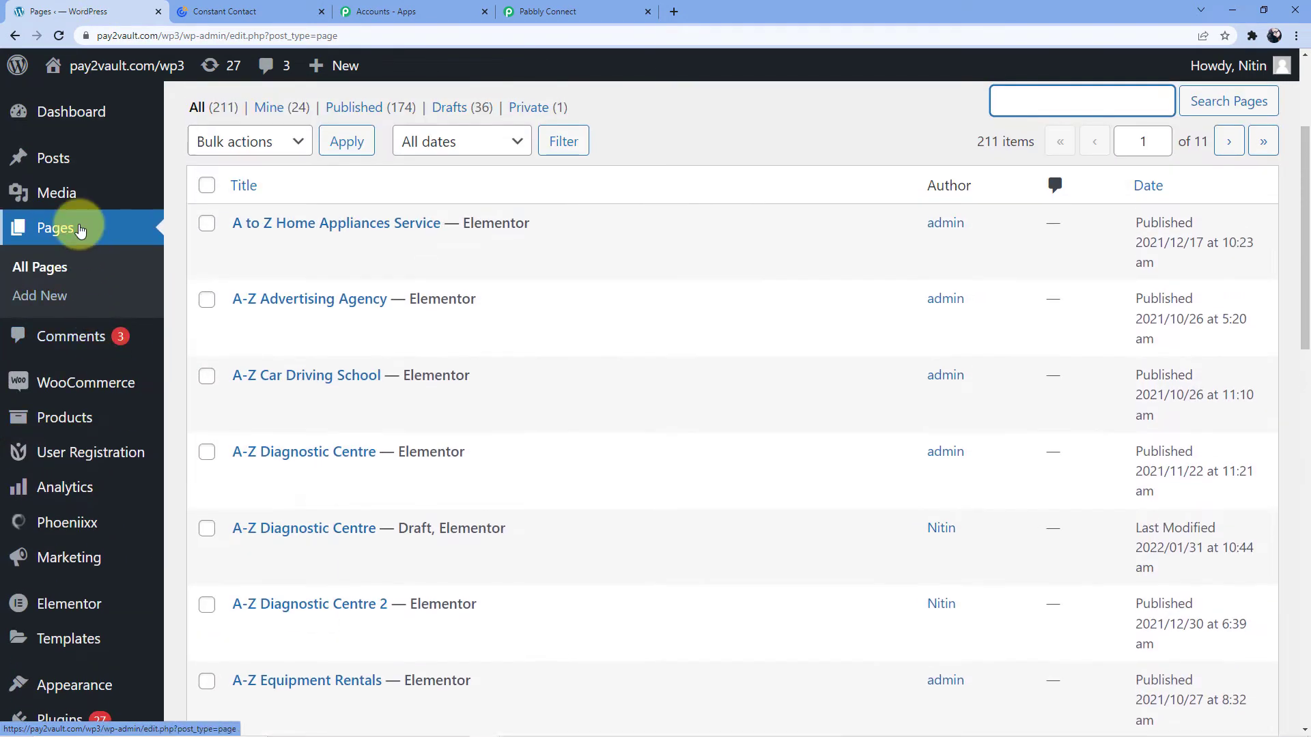
pyautogui.scroll(-2, 71, 334)
pyautogui.click(101, 392)
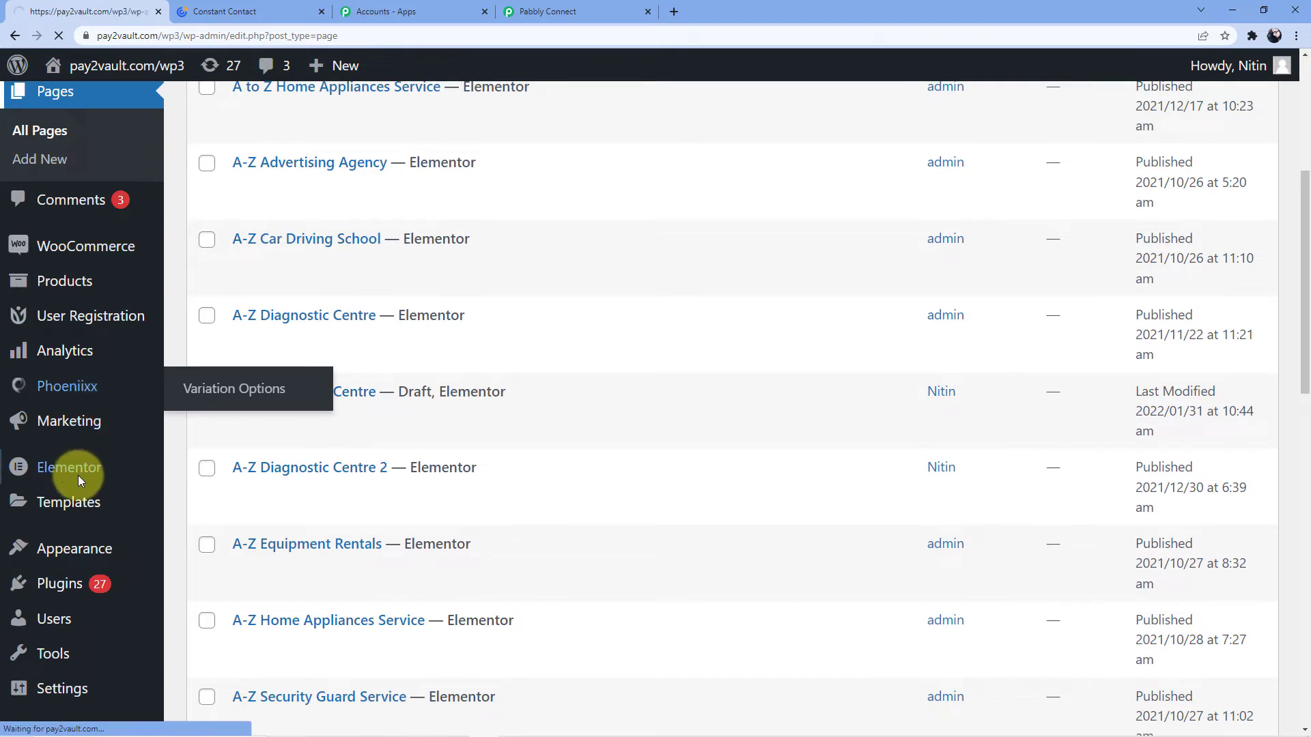
pyautogui.scroll(5, 86, 423)
pyautogui.scroll(-2, 89, 355)
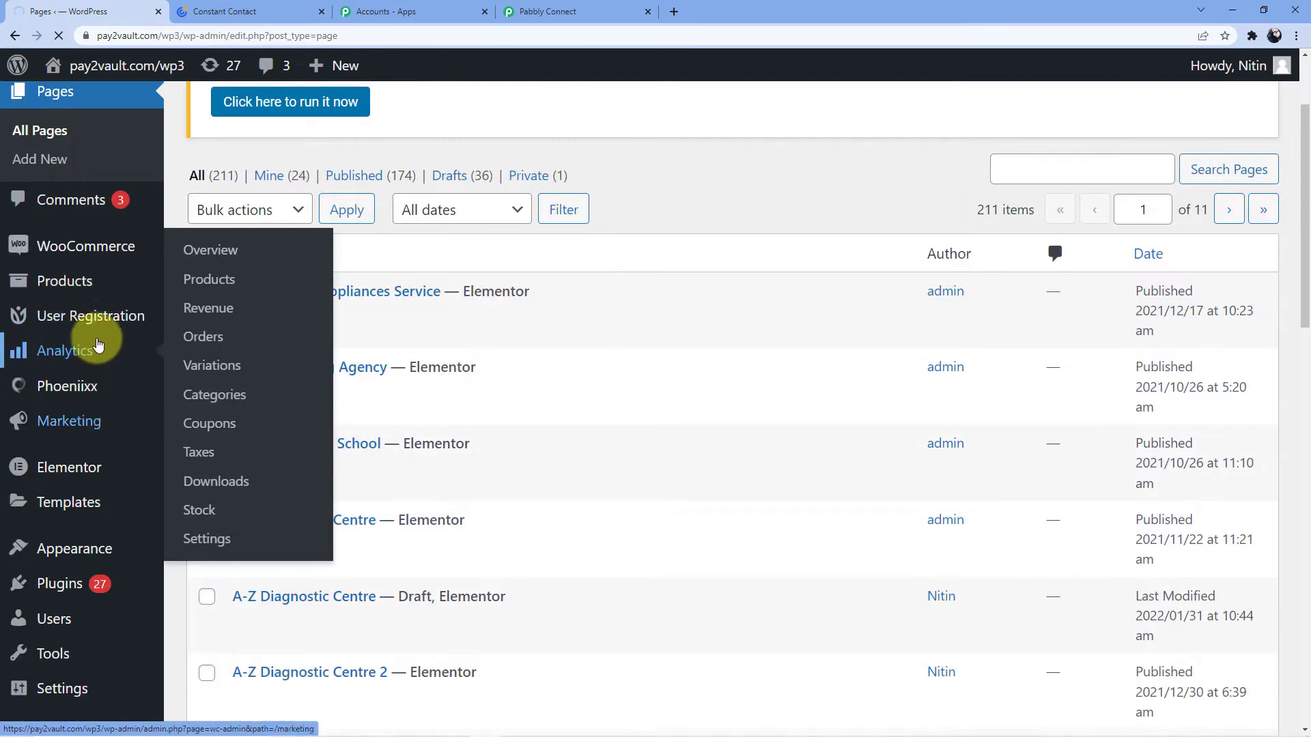
pyautogui.scroll(-1, 102, 478)
pyautogui.scroll(-3, 89, 560)
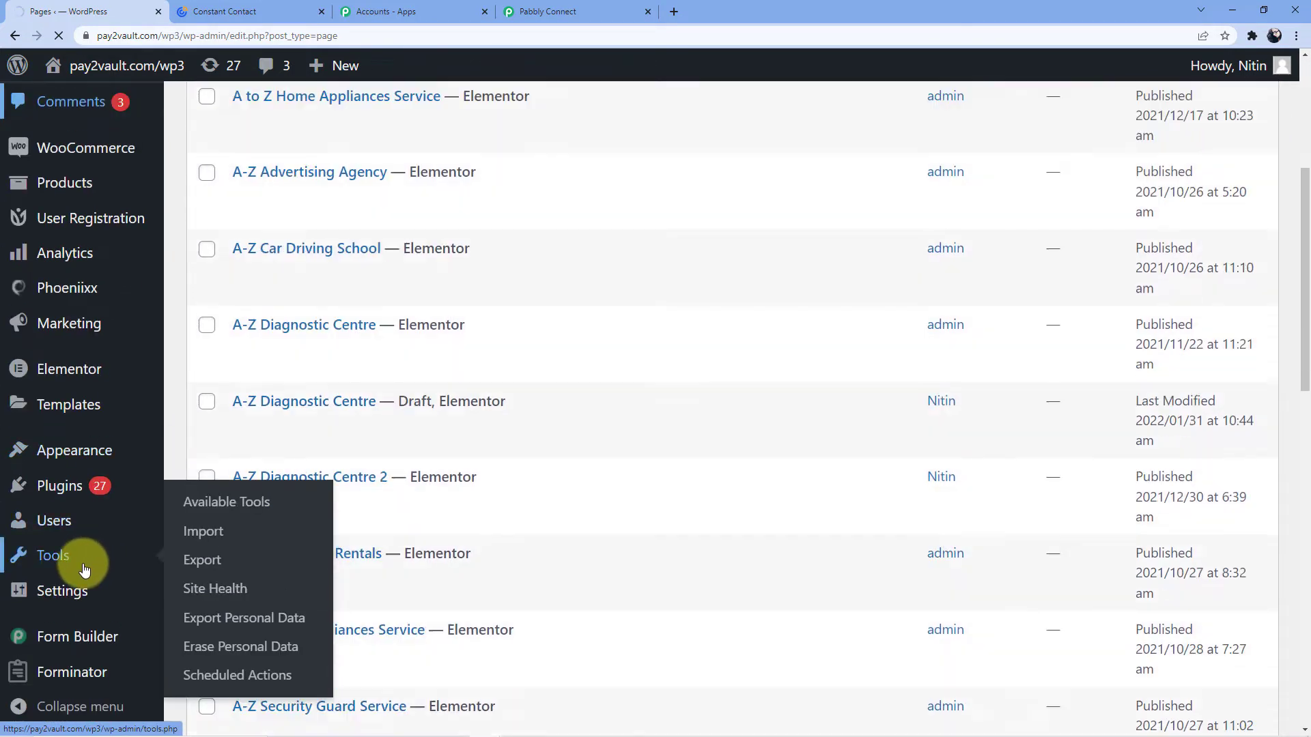
pyautogui.moveTo(79, 374)
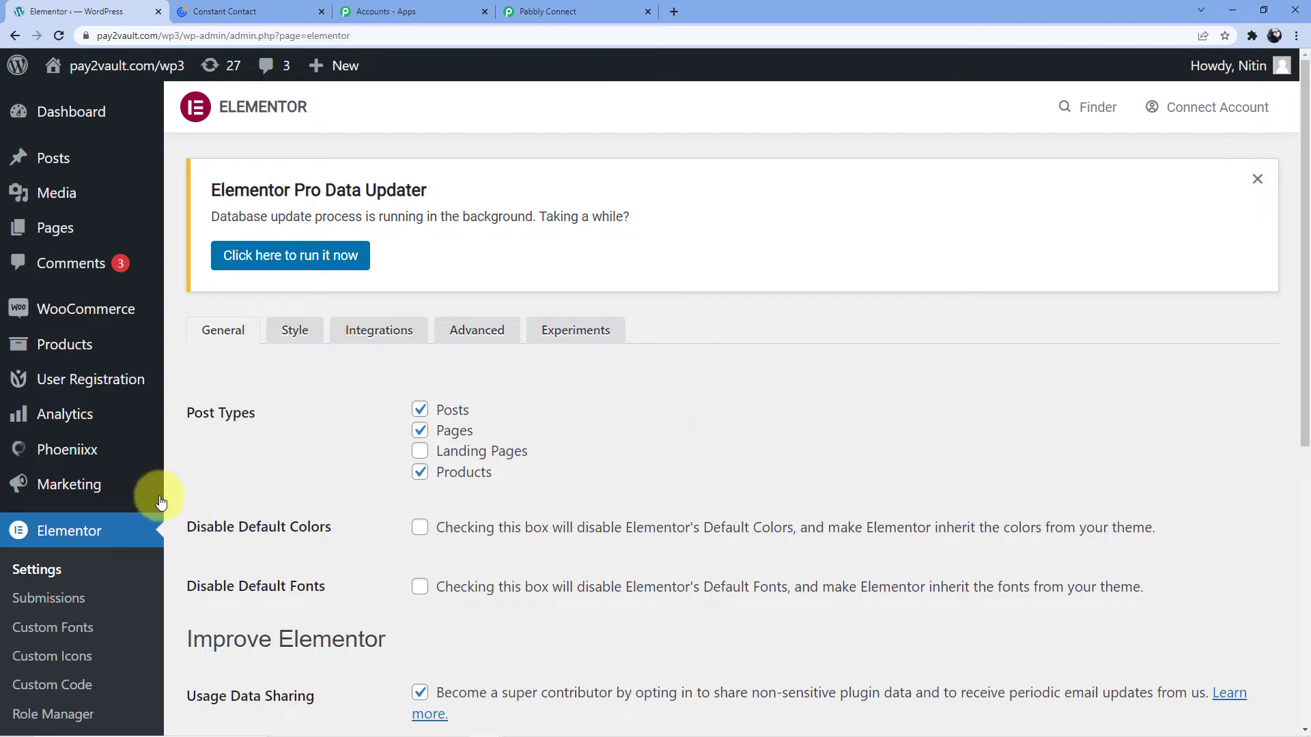
pyautogui.click(67, 228)
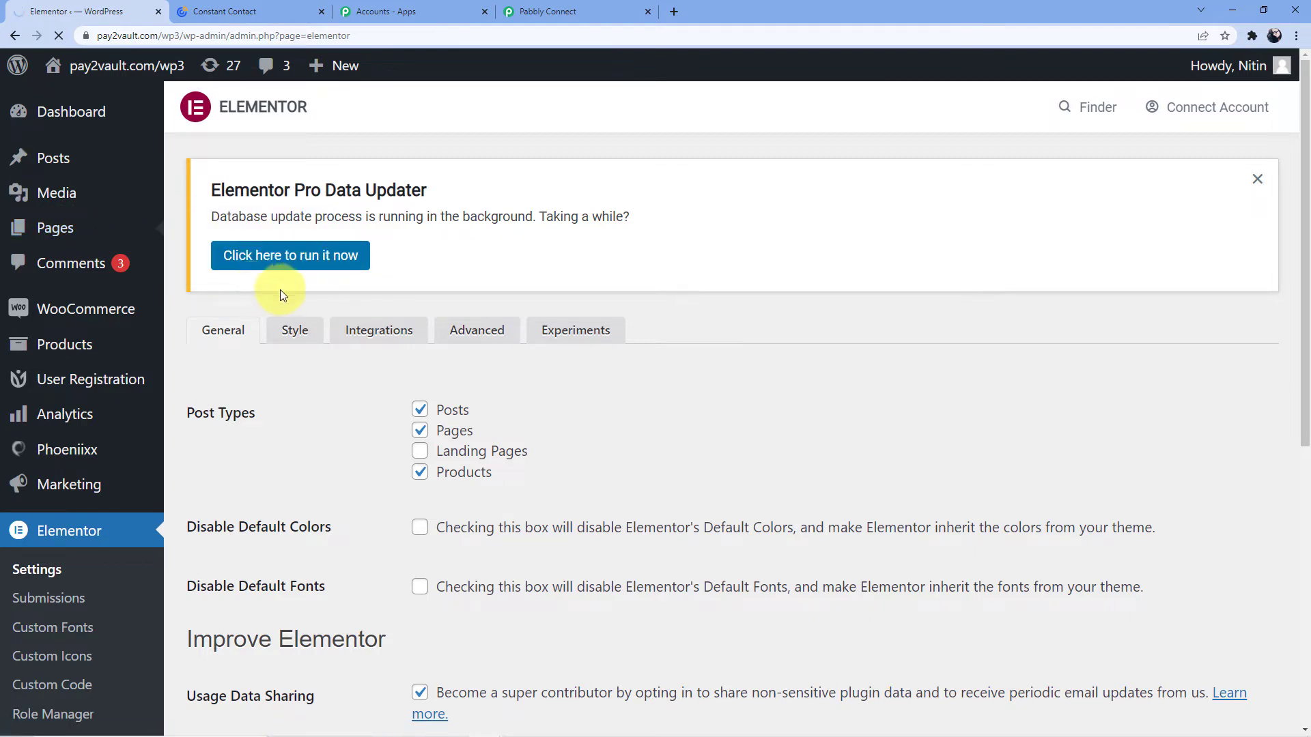
pyautogui.moveTo(143, 235)
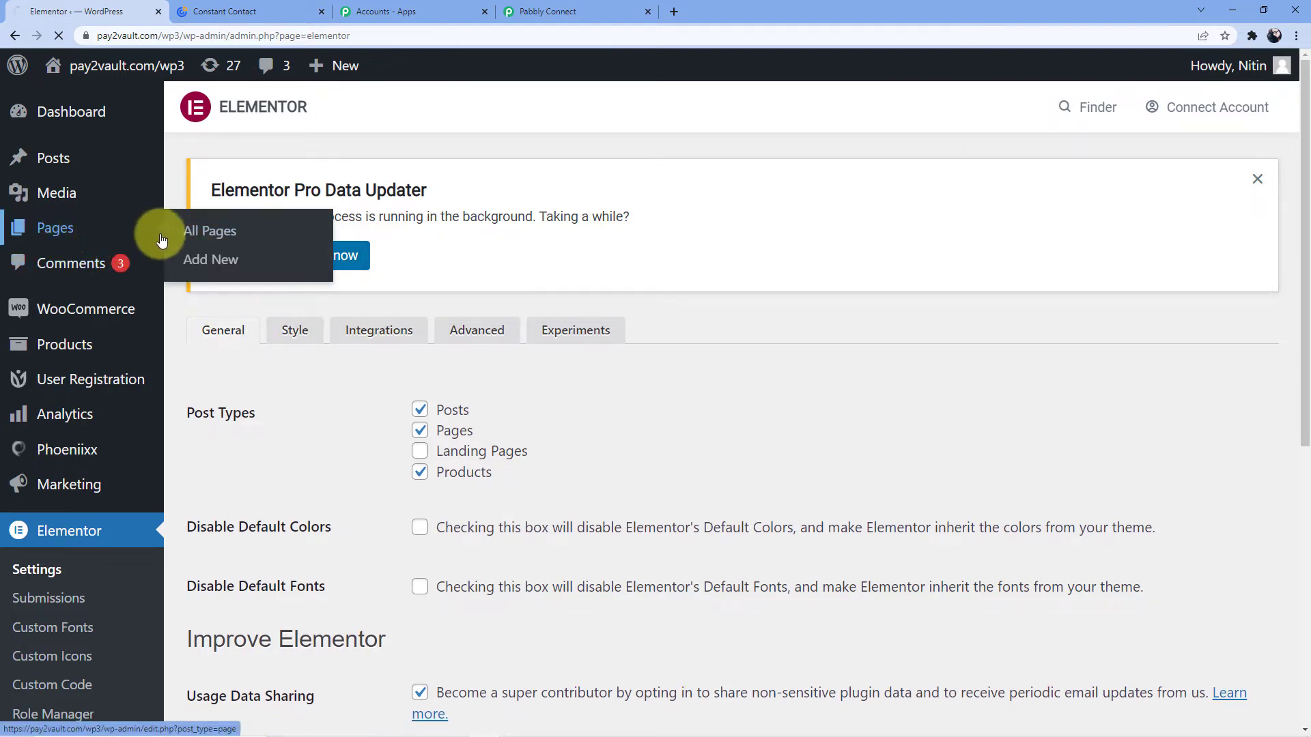
pyautogui.click(207, 235)
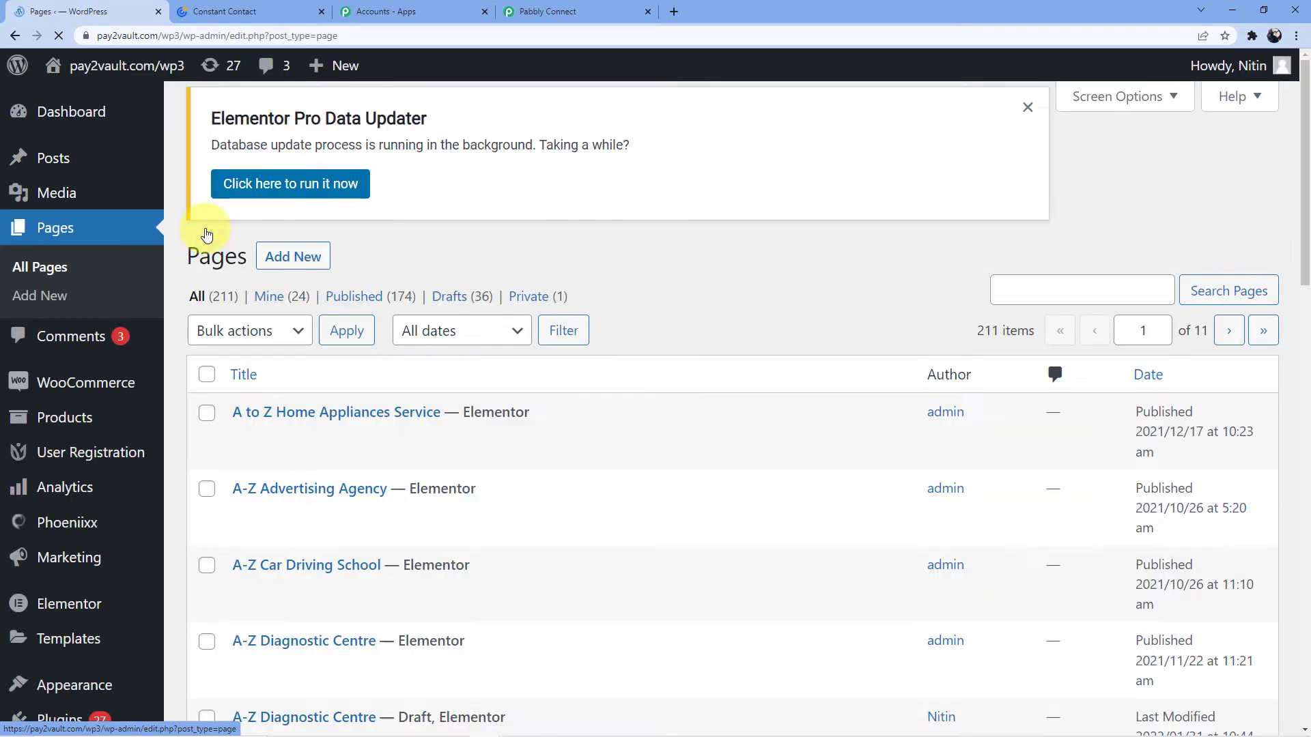
# Start a new page from the admin bar's + New menu.
pyautogui.scroll(-18, 496, 393)
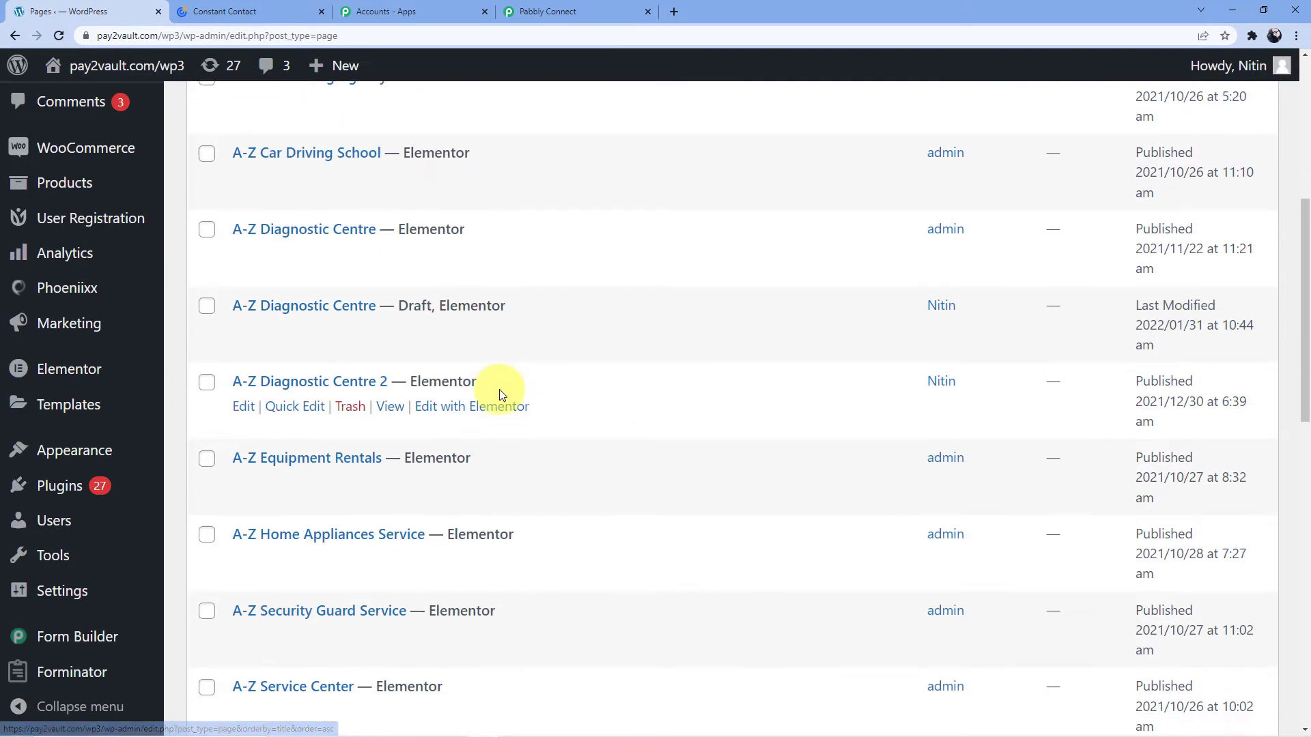
pyautogui.scroll(15, 412, 470)
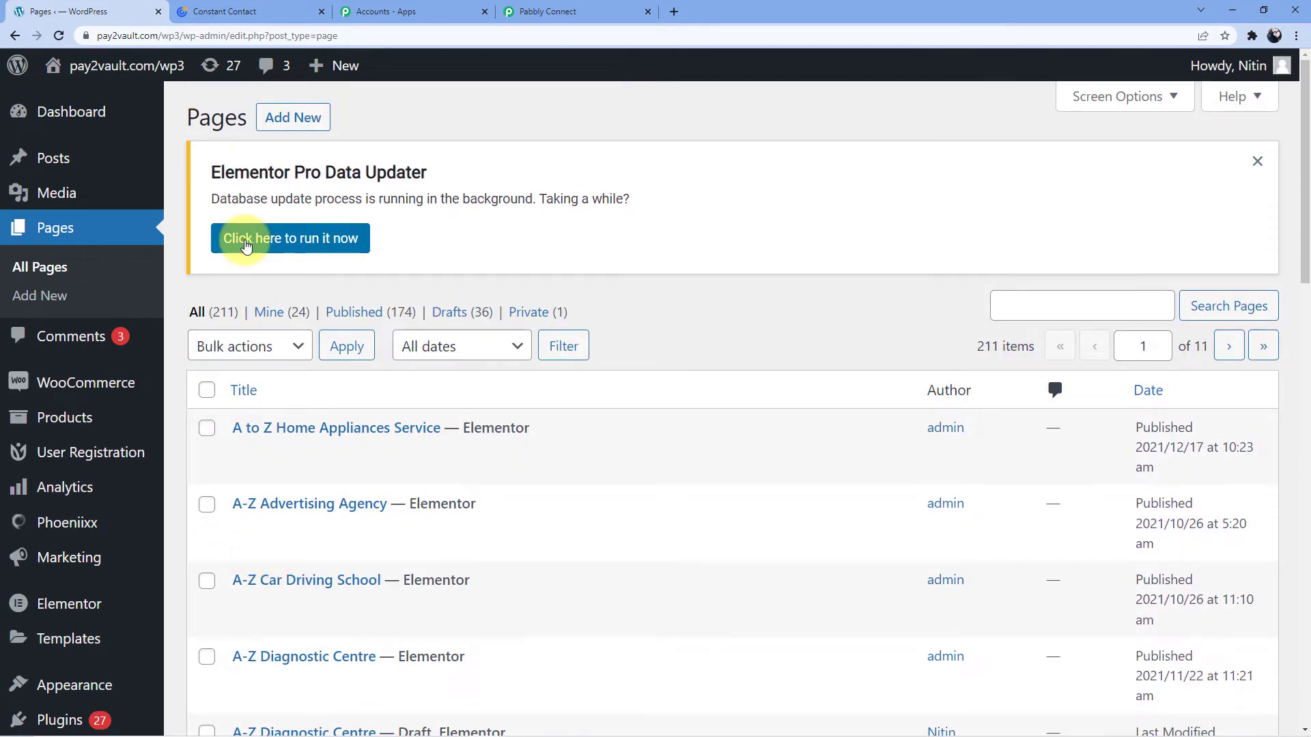
pyautogui.moveTo(328, 63)
pyautogui.click(334, 154)
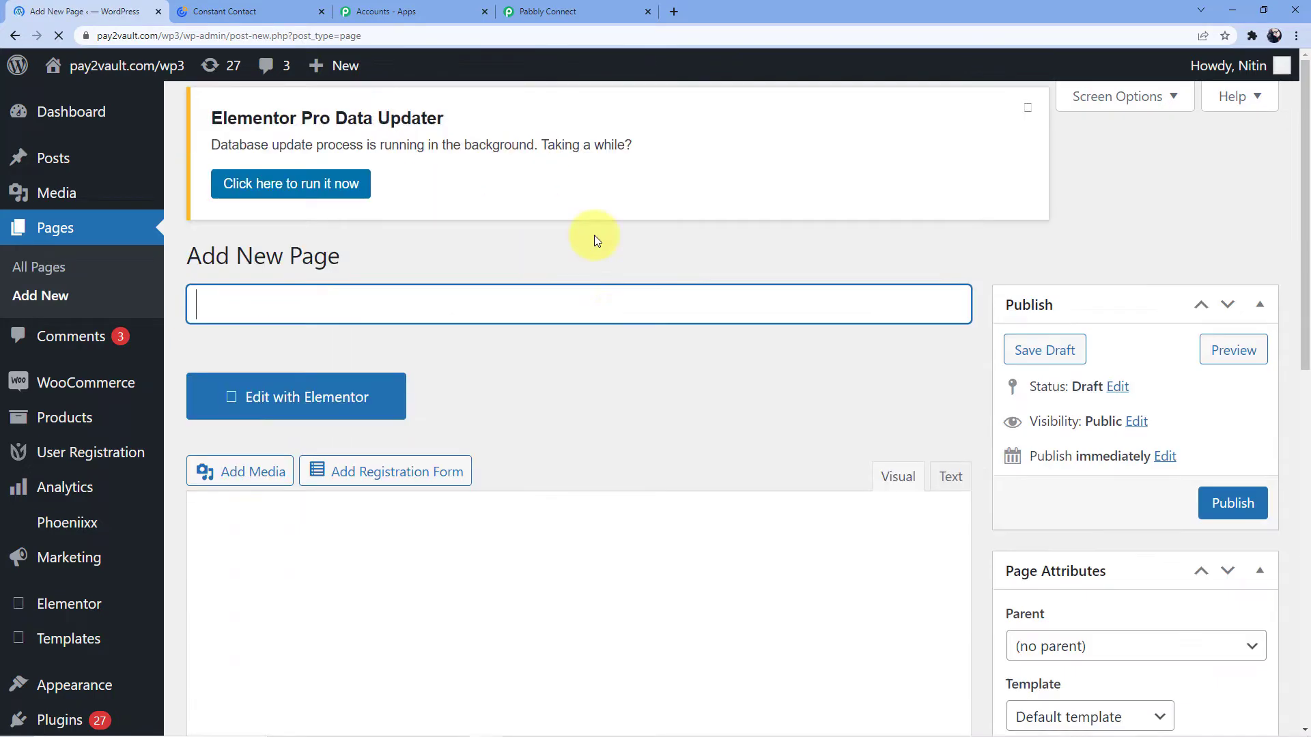
# Open the new page in Elementor as 'Elementor #54815', glancing at the Pabbly tab first.
pyautogui.scroll(-2, 459, 273)
pyautogui.click(349, 290)
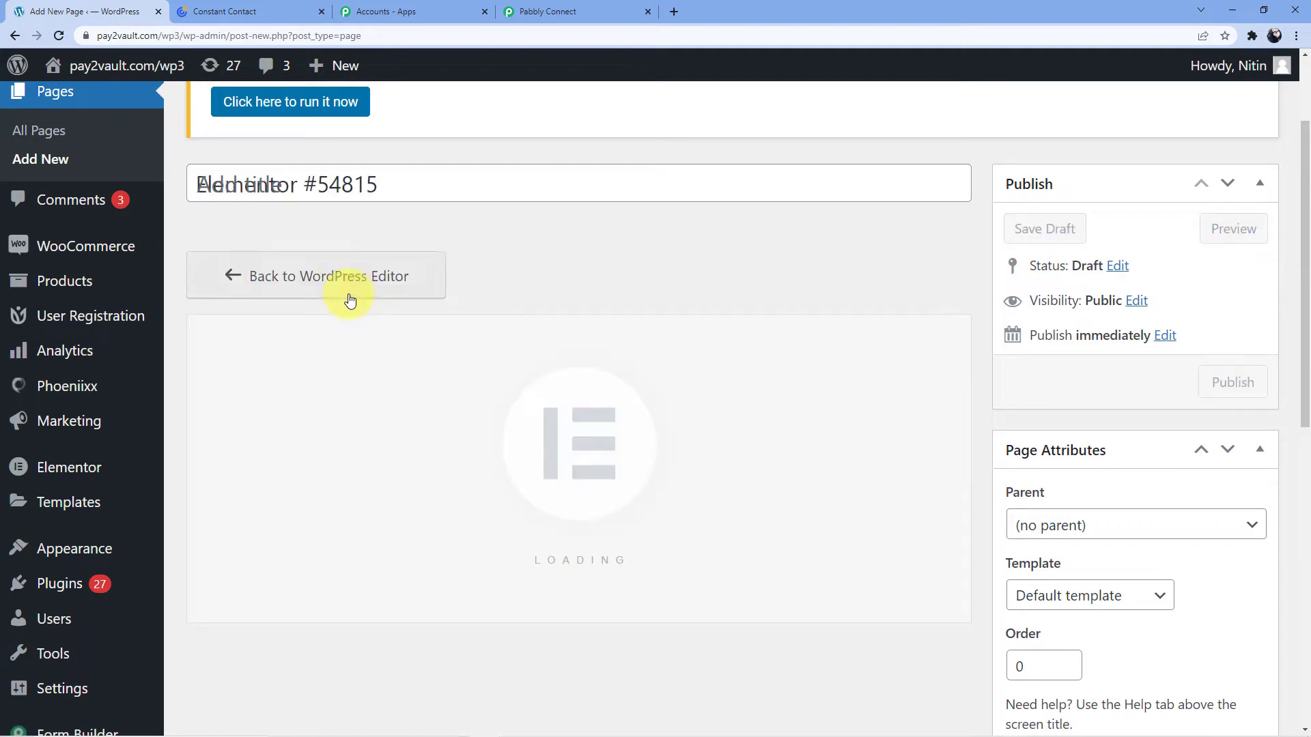
pyautogui.click(571, 10)
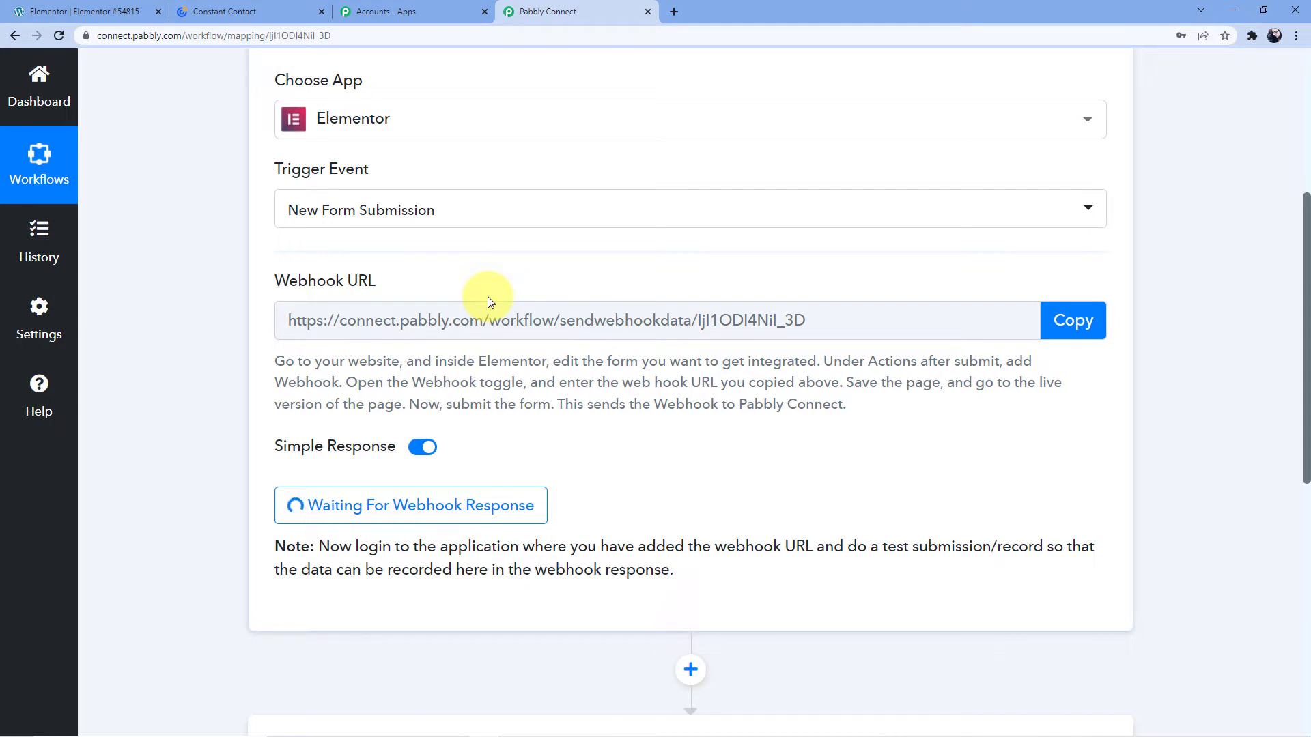
pyautogui.click(119, 7)
# Place a form widget on the empty page and dismiss the structure overview.
pyautogui.scroll(-6, 269, 251)
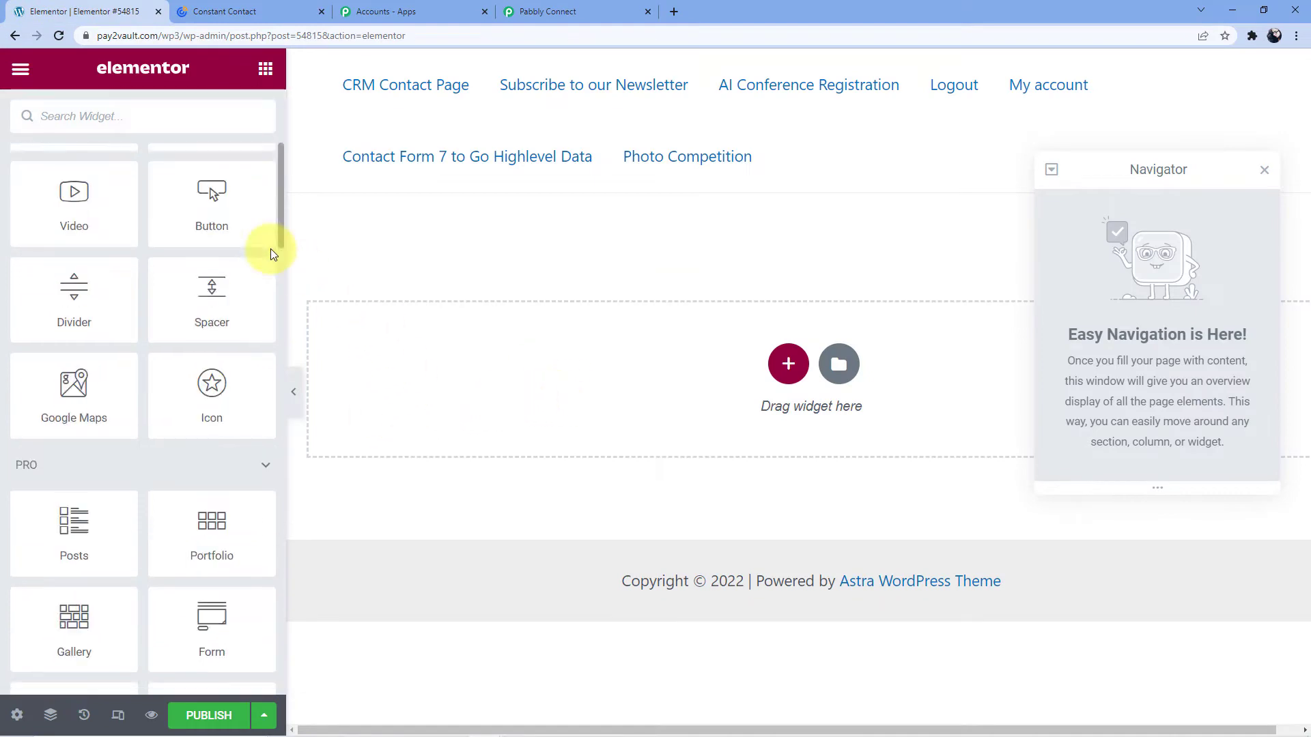
pyautogui.scroll(-5, 184, 381)
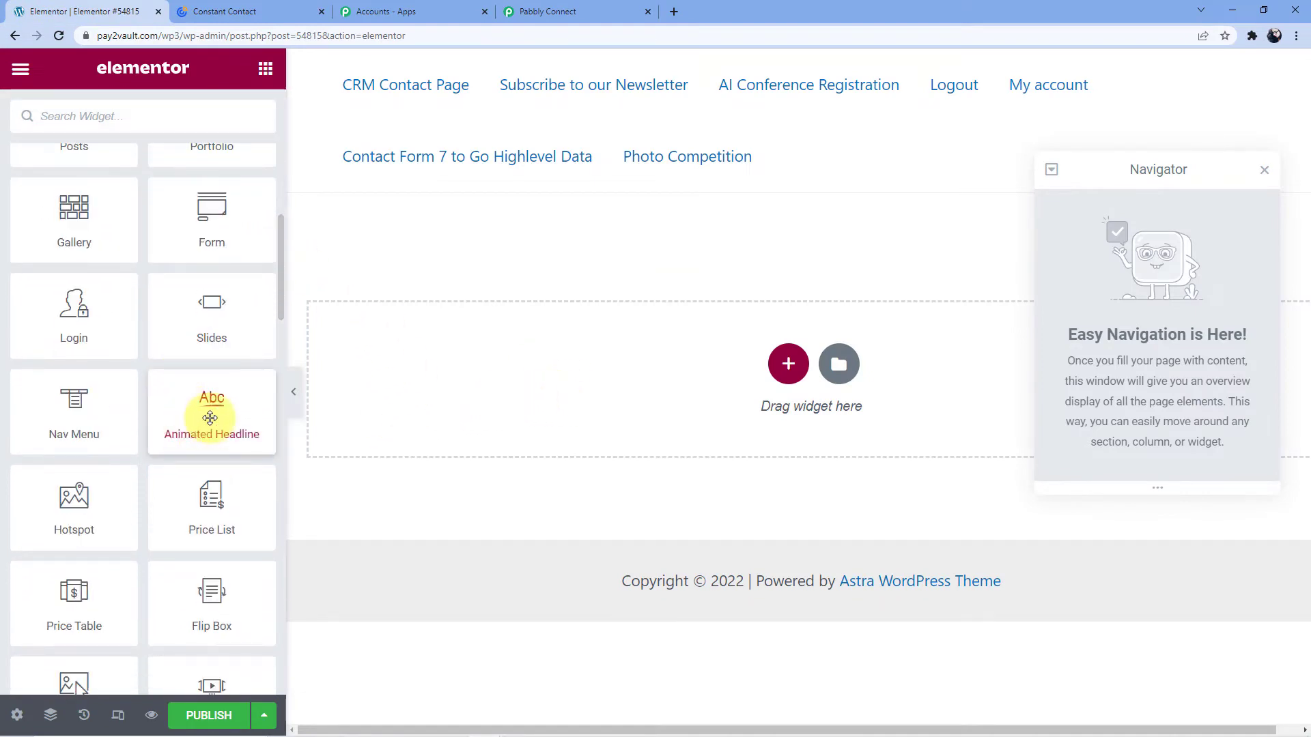
pyautogui.scroll(5, 207, 418)
pyautogui.scroll(-1, 210, 418)
pyautogui.moveTo(199, 464); pyautogui.dragTo(544, 410)
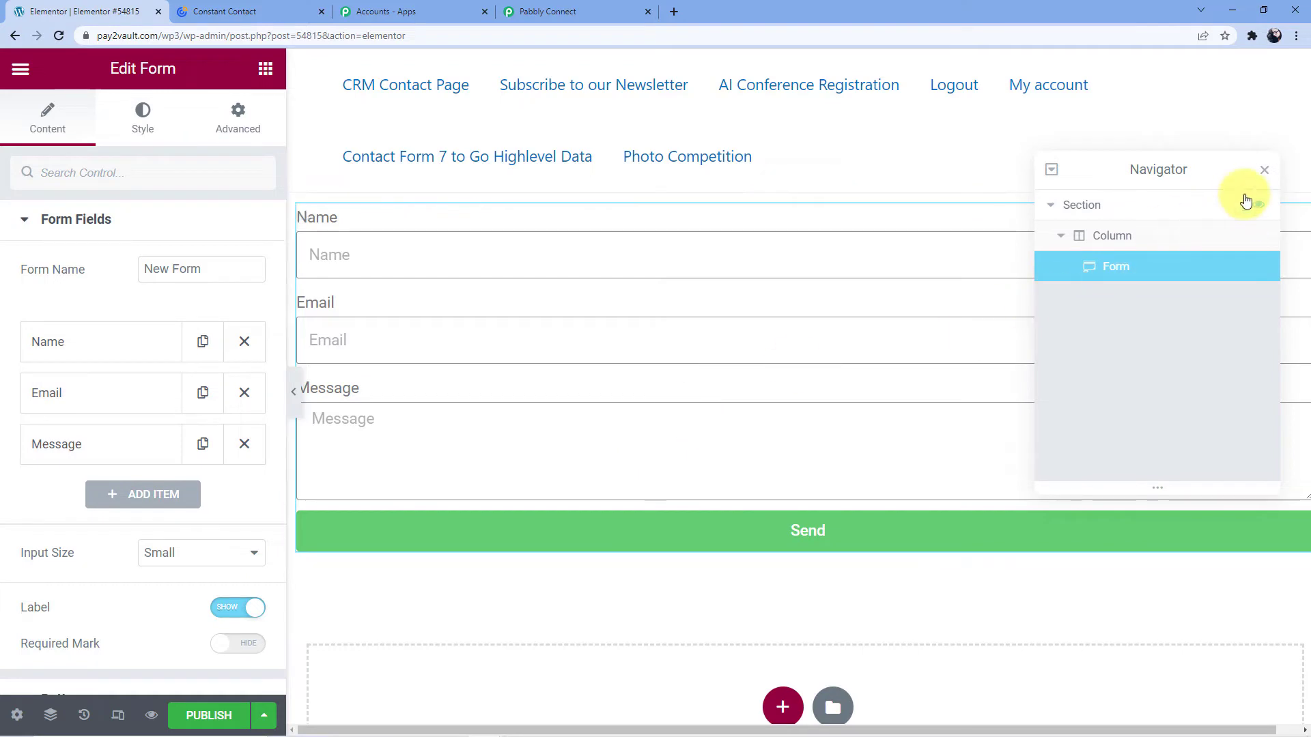
pyautogui.click(1263, 170)
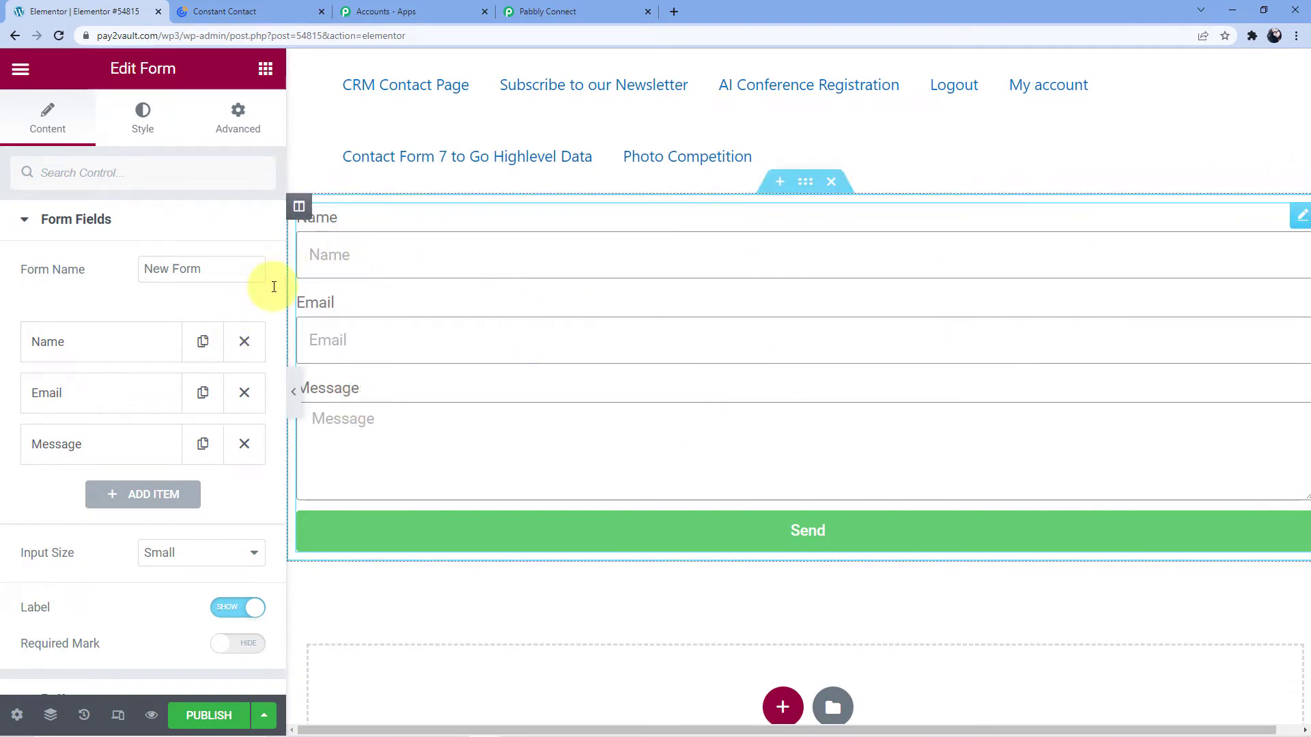
# Relabel the Name field 'First Name' and add a 'Last Name' field.
pyautogui.click(54, 344)
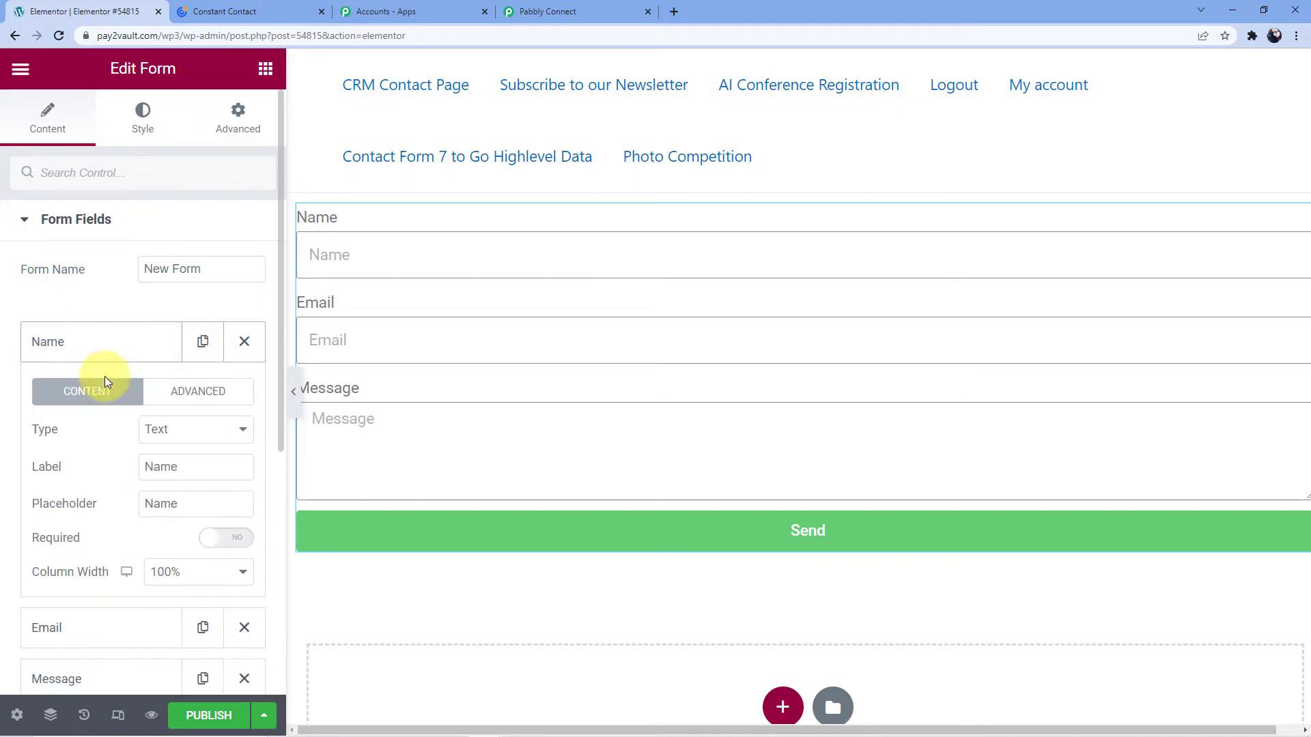
pyautogui.click(146, 467)
pyautogui.write('First')
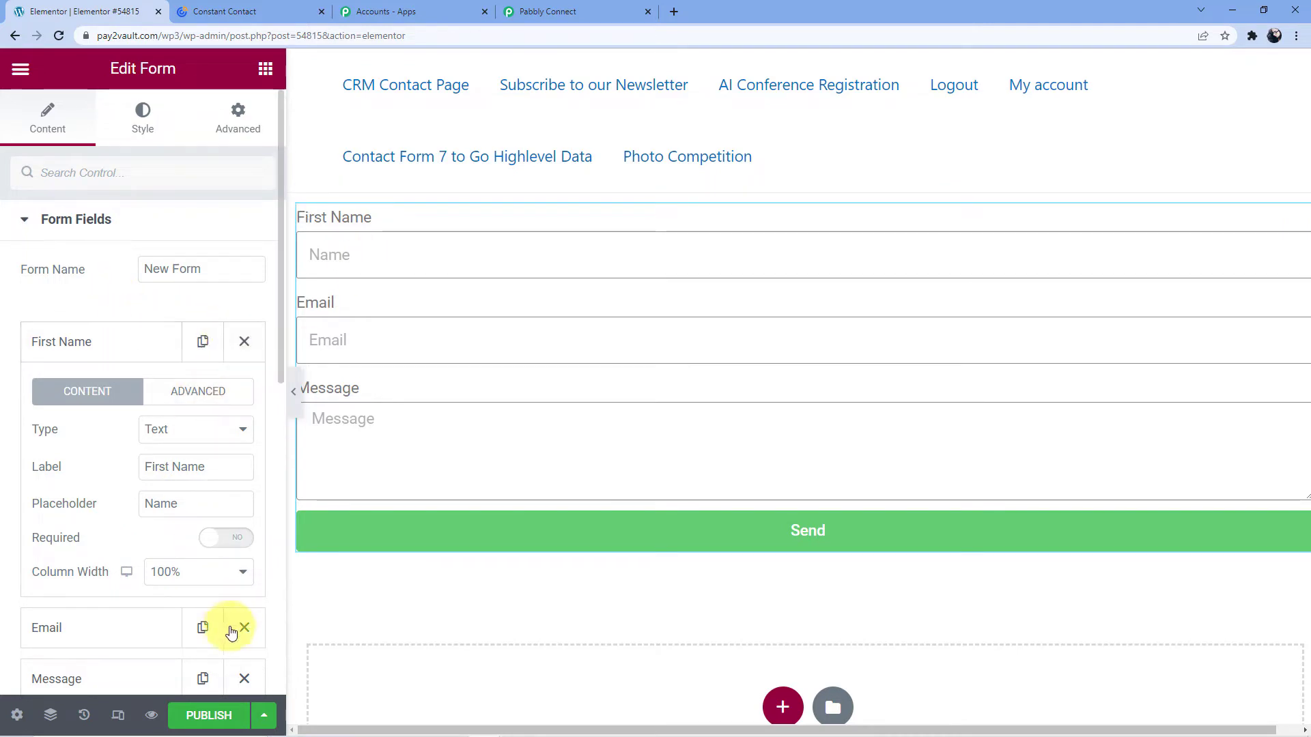
pyautogui.scroll(-3, 196, 587)
pyautogui.click(125, 537)
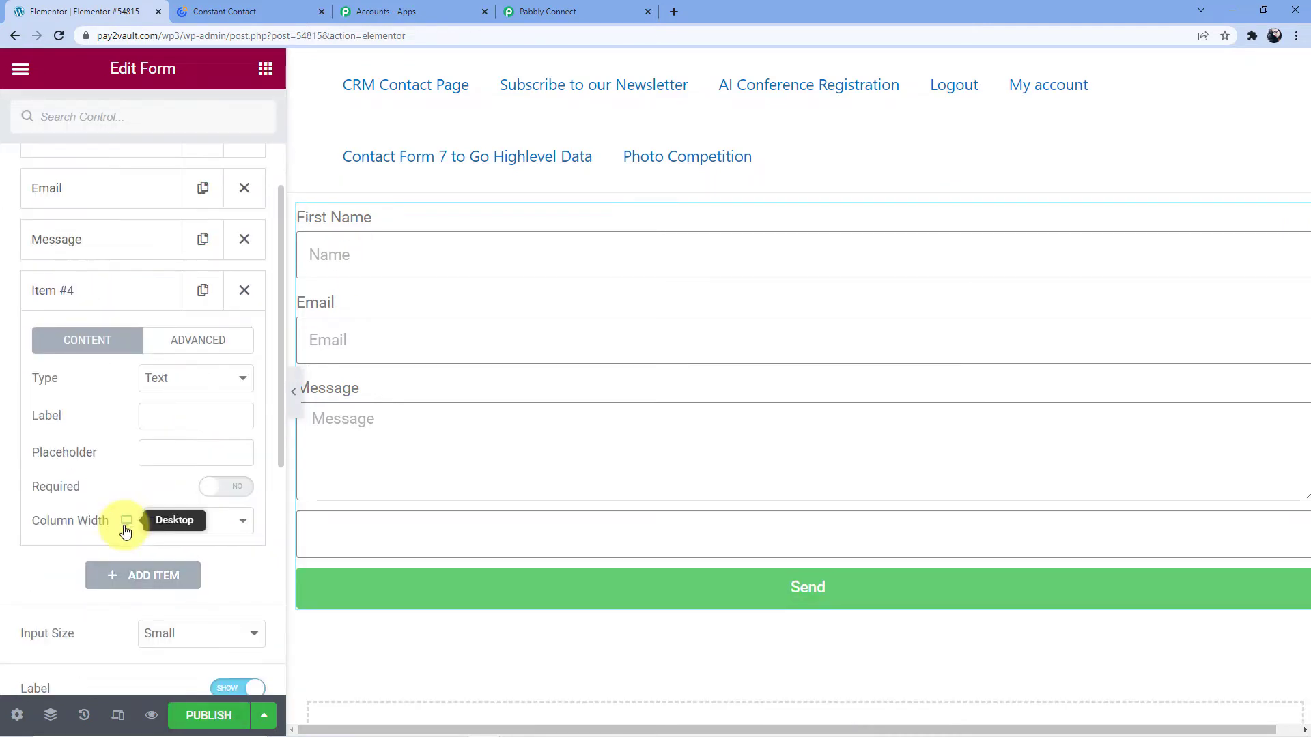
pyautogui.click(170, 411)
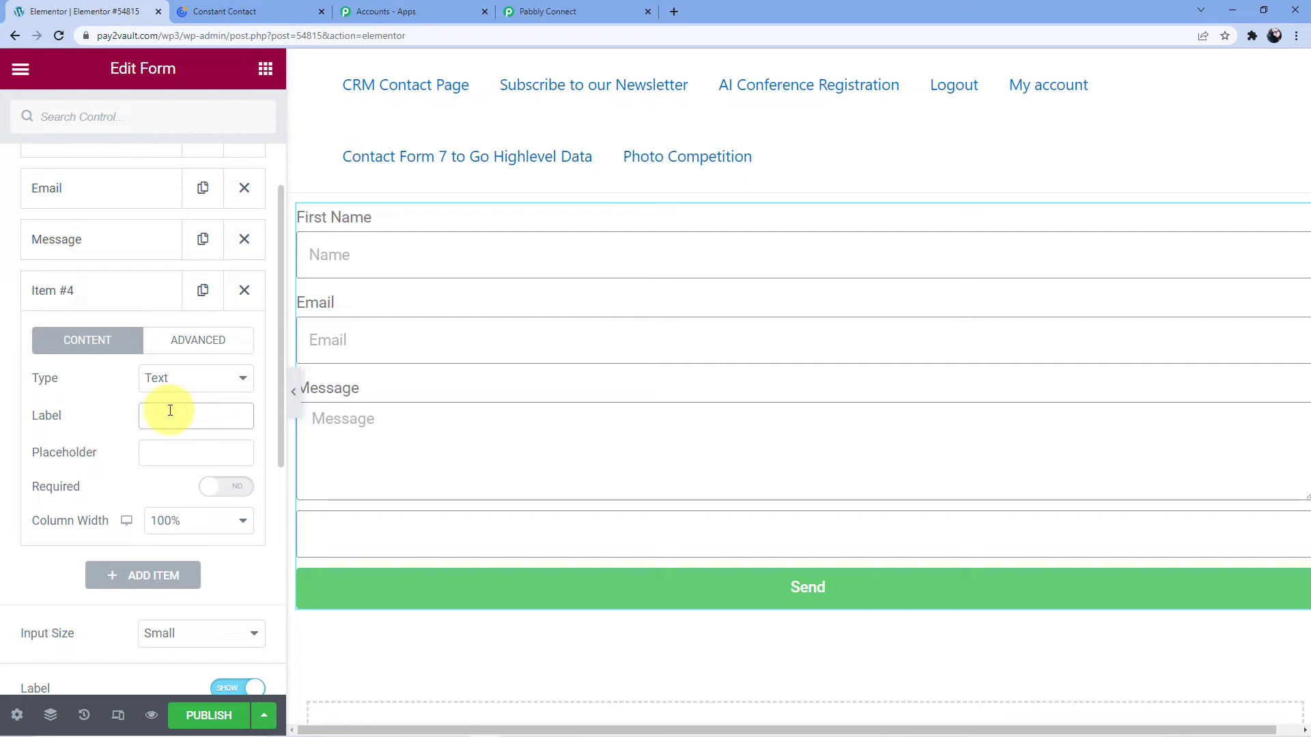
pyautogui.write('Last Name')
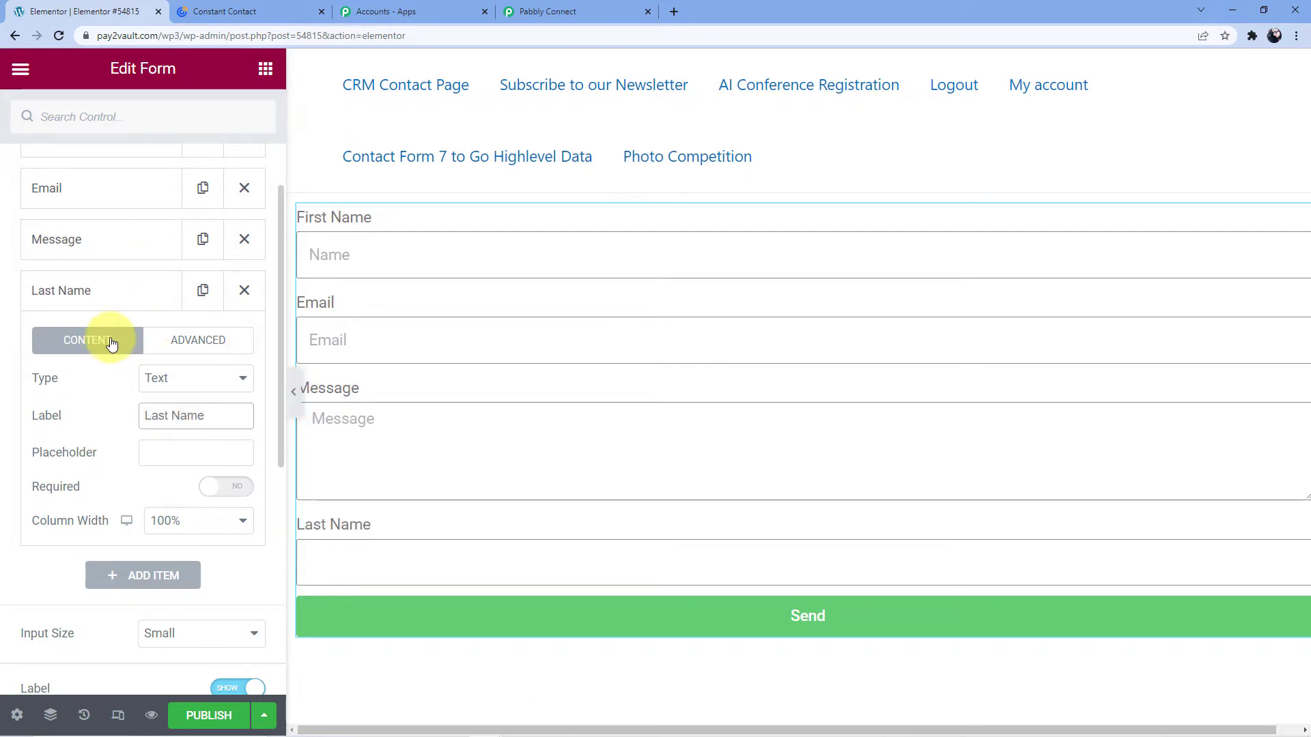
pyautogui.click(111, 343)
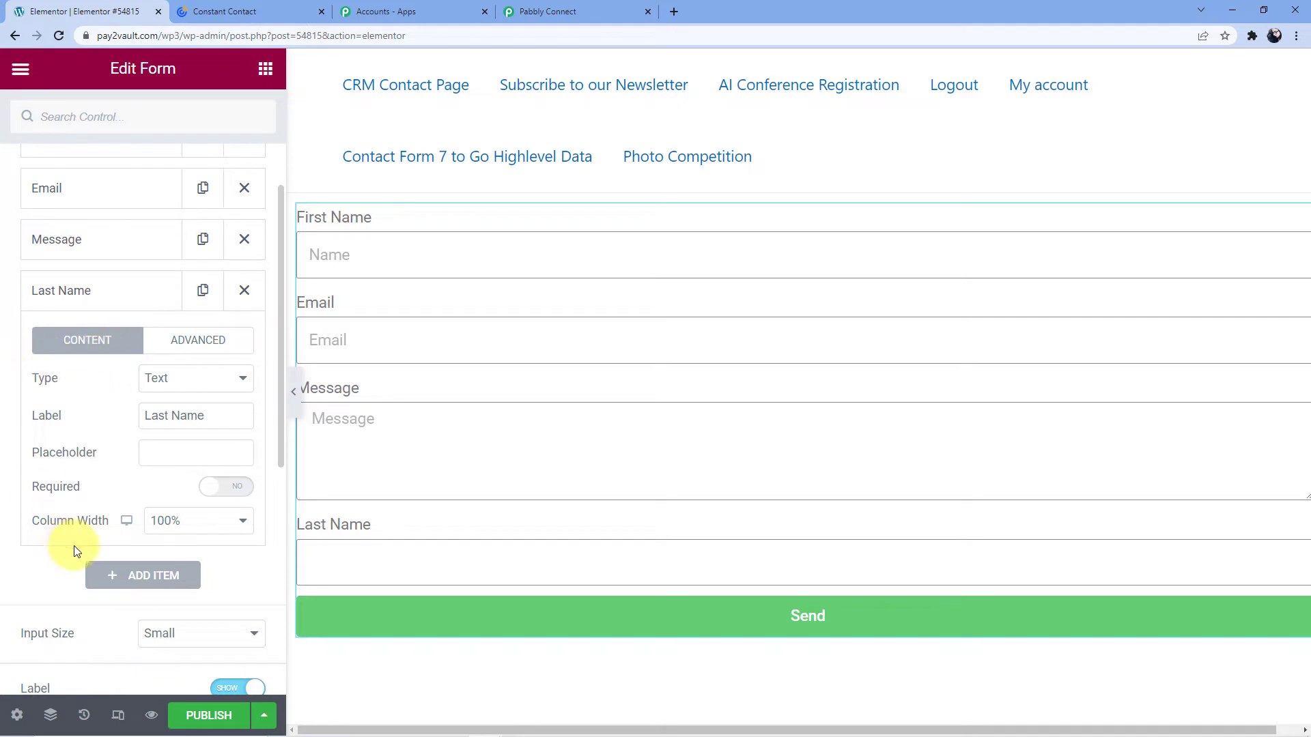
# Move the Last Name field directly below First Name.
pyautogui.scroll(3, 81, 272)
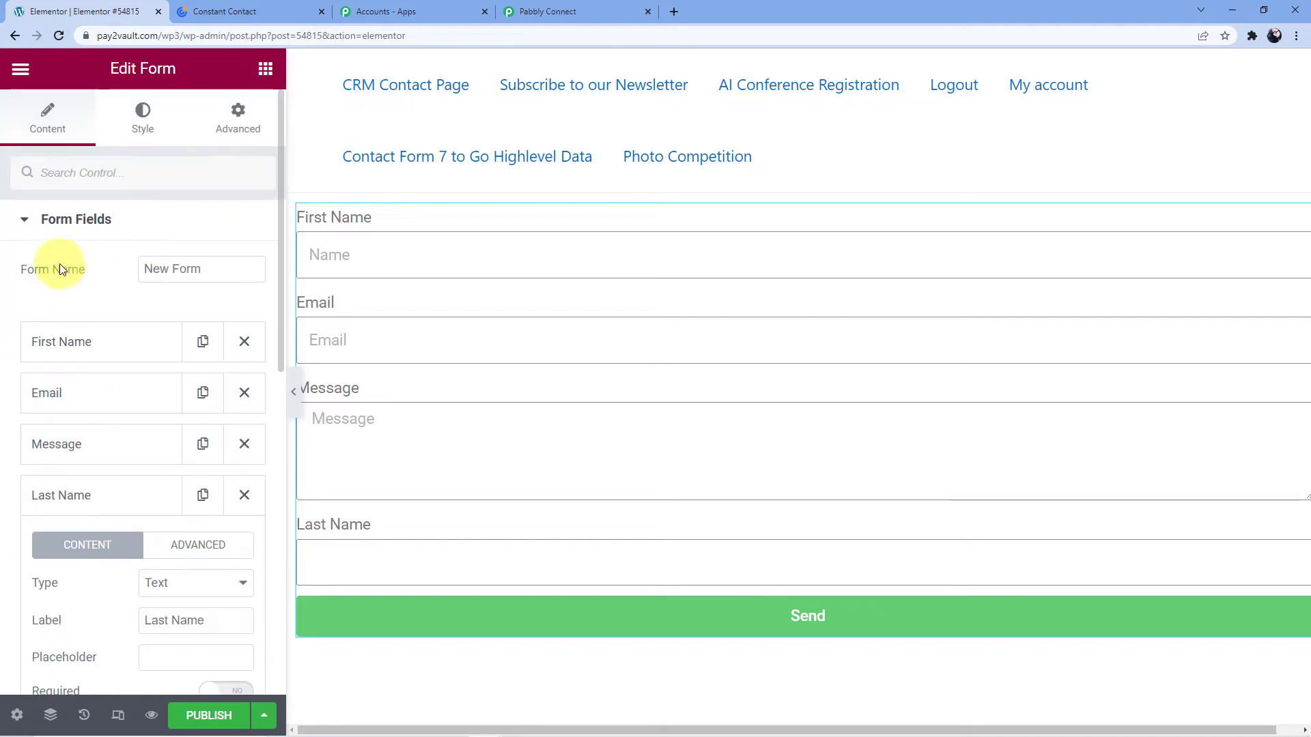
pyautogui.click(60, 223)
pyautogui.click(70, 220)
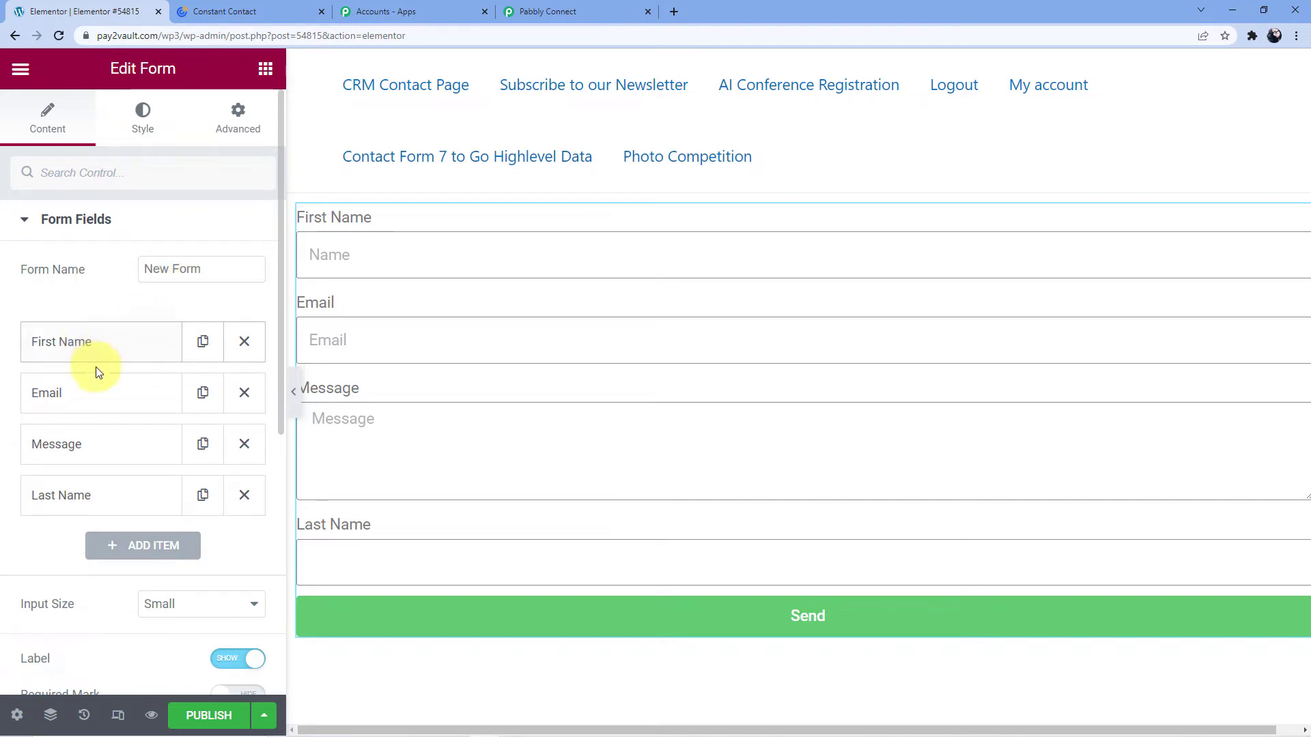
pyautogui.moveTo(85, 488); pyautogui.dragTo(81, 420)
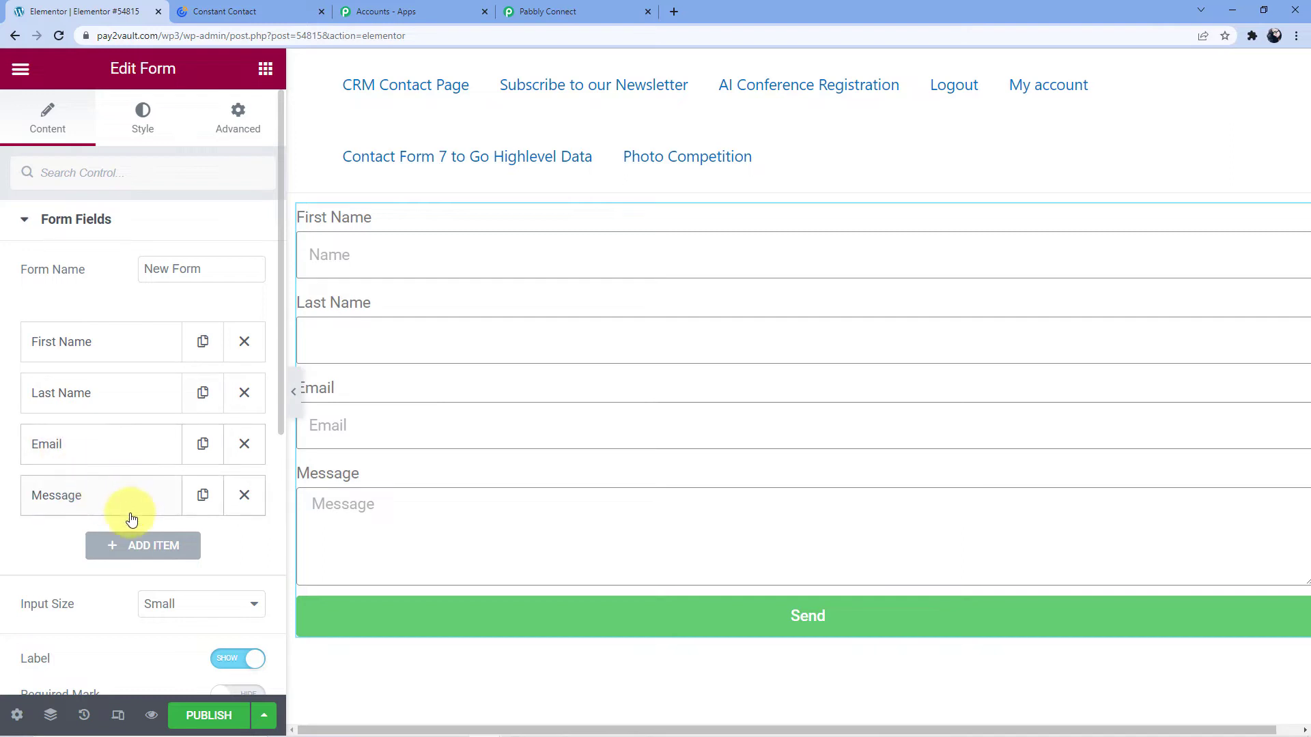
# Add a 'Contact Number' field and move it above Message.
pyautogui.click(134, 551)
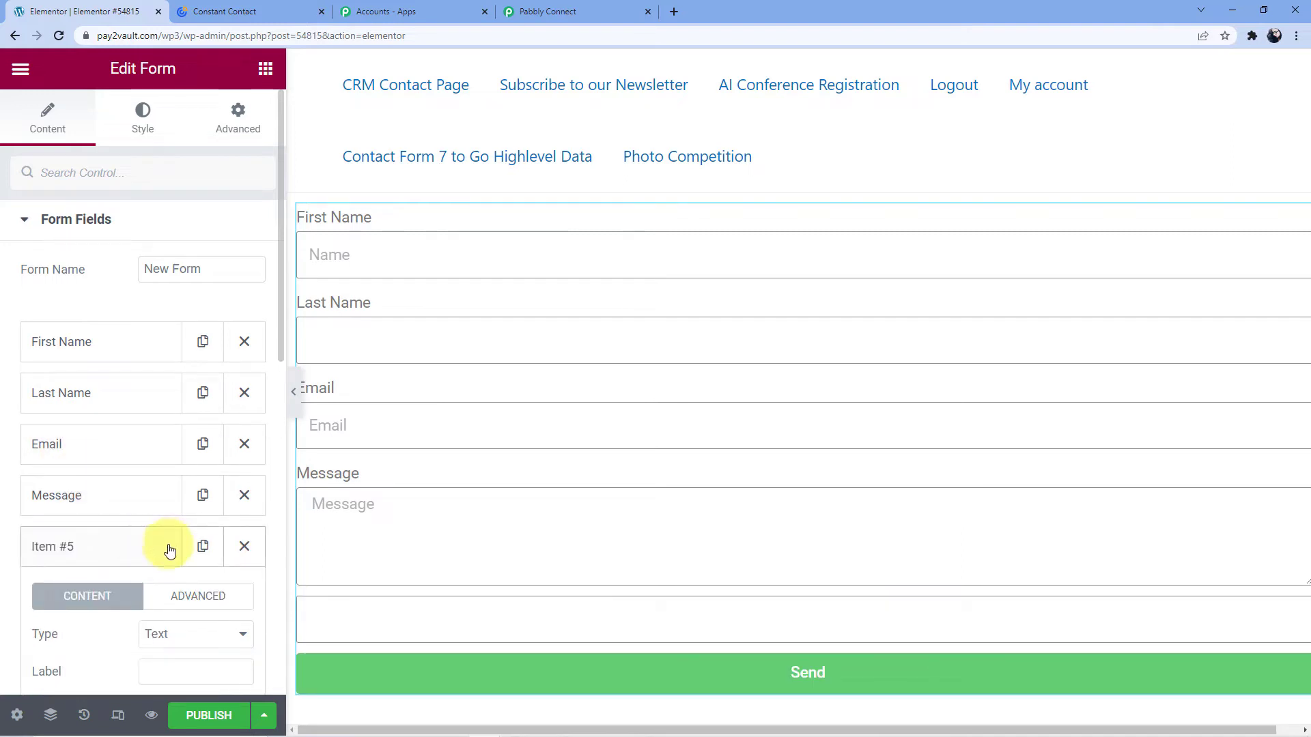
pyautogui.click(166, 669)
pyautogui.write('C')
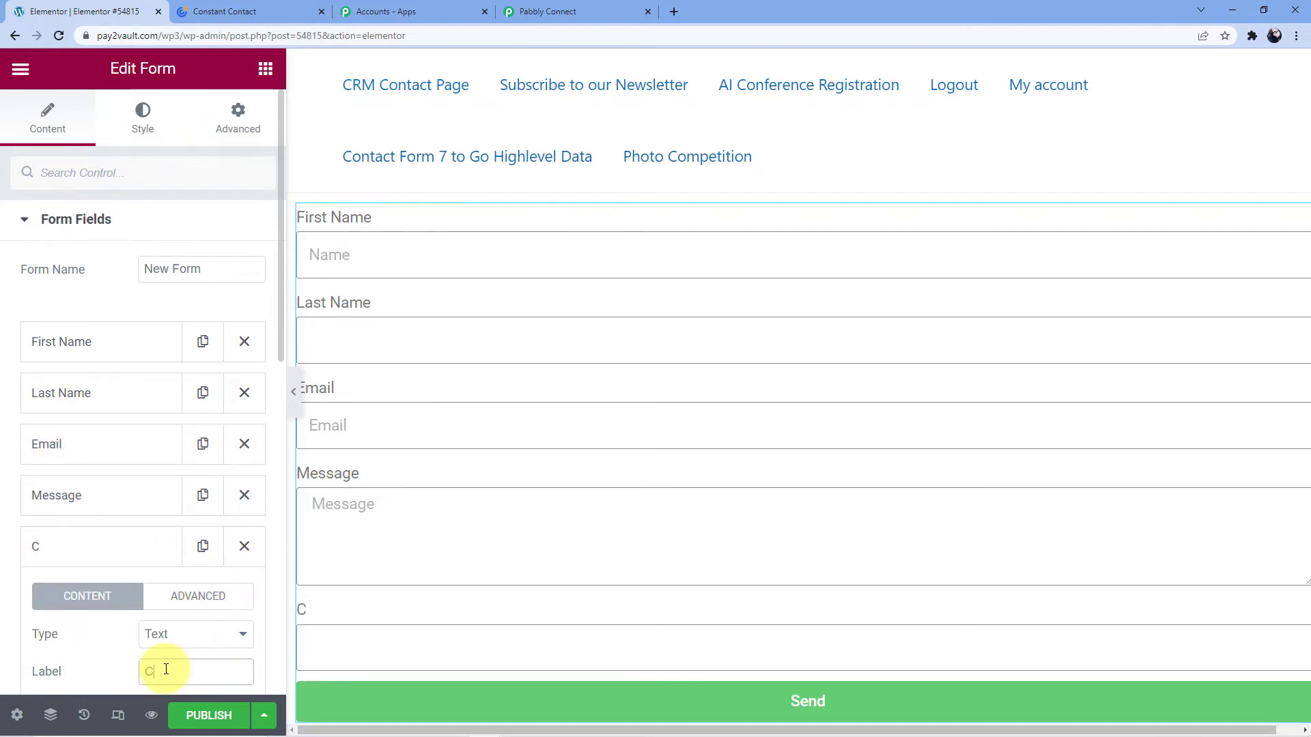
pyautogui.write('ontact Number')
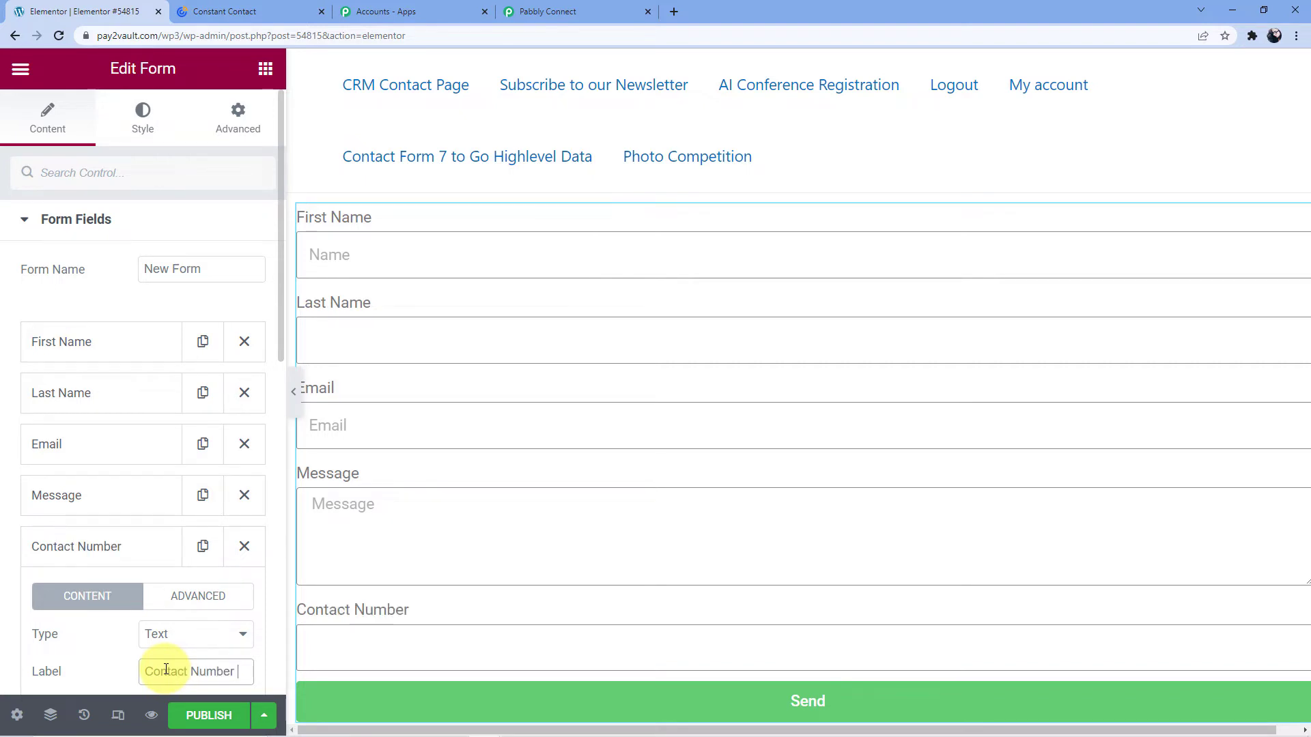
pyautogui.scroll(-3, 208, 561)
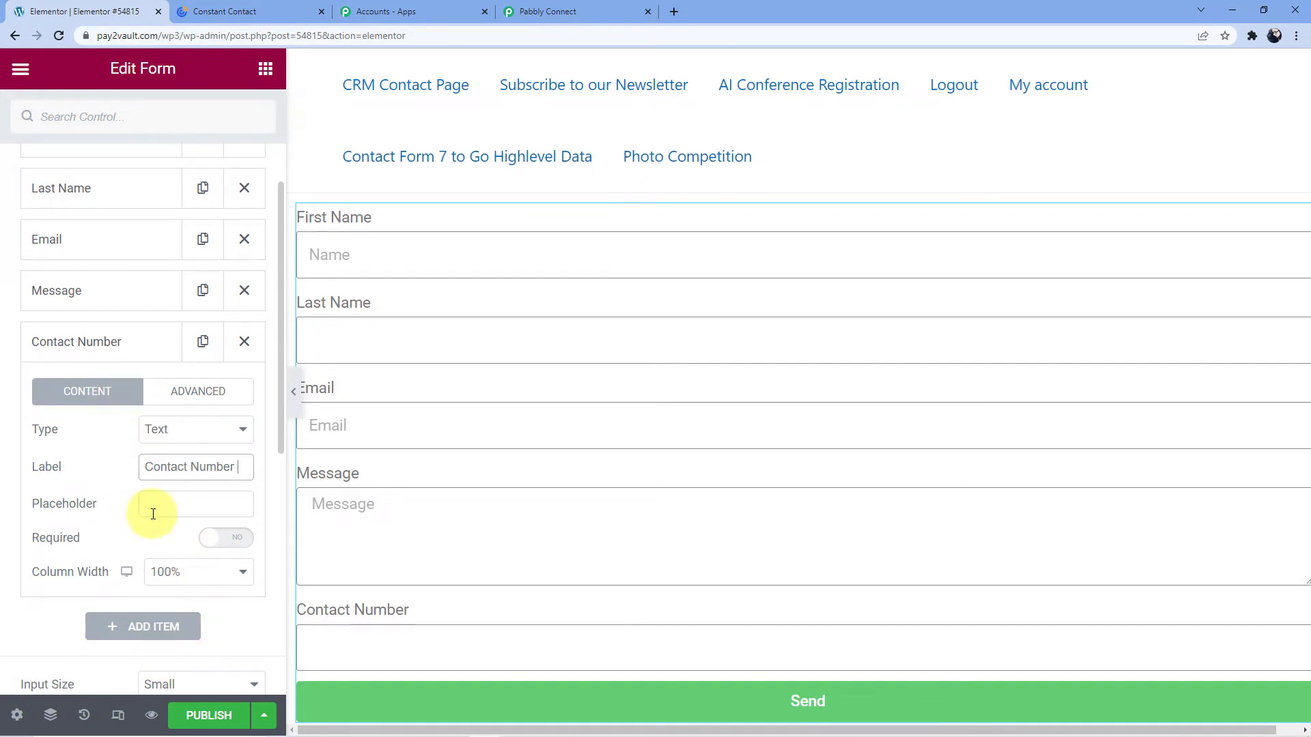
pyautogui.click(97, 345)
pyautogui.moveTo(97, 345); pyautogui.dragTo(97, 283)
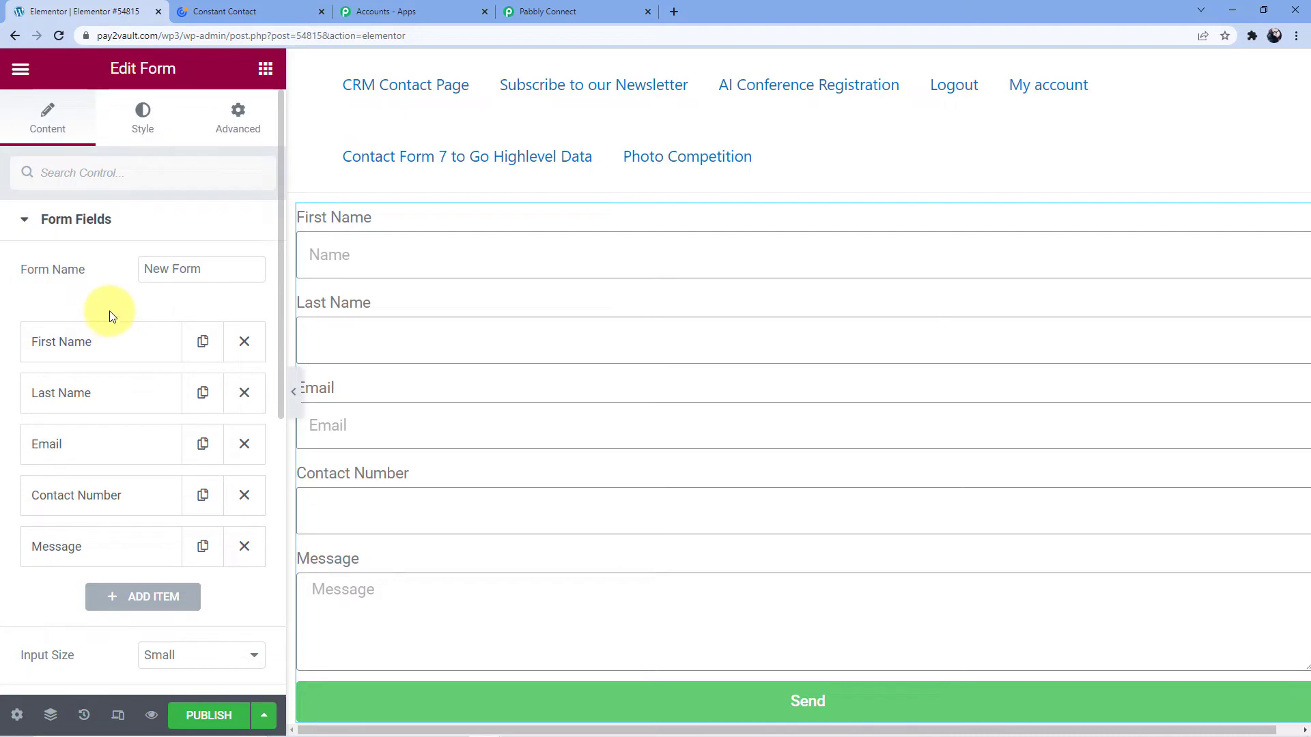
# Rename the Message field's label to 'Description'.
pyautogui.scroll(-3, 109, 316)
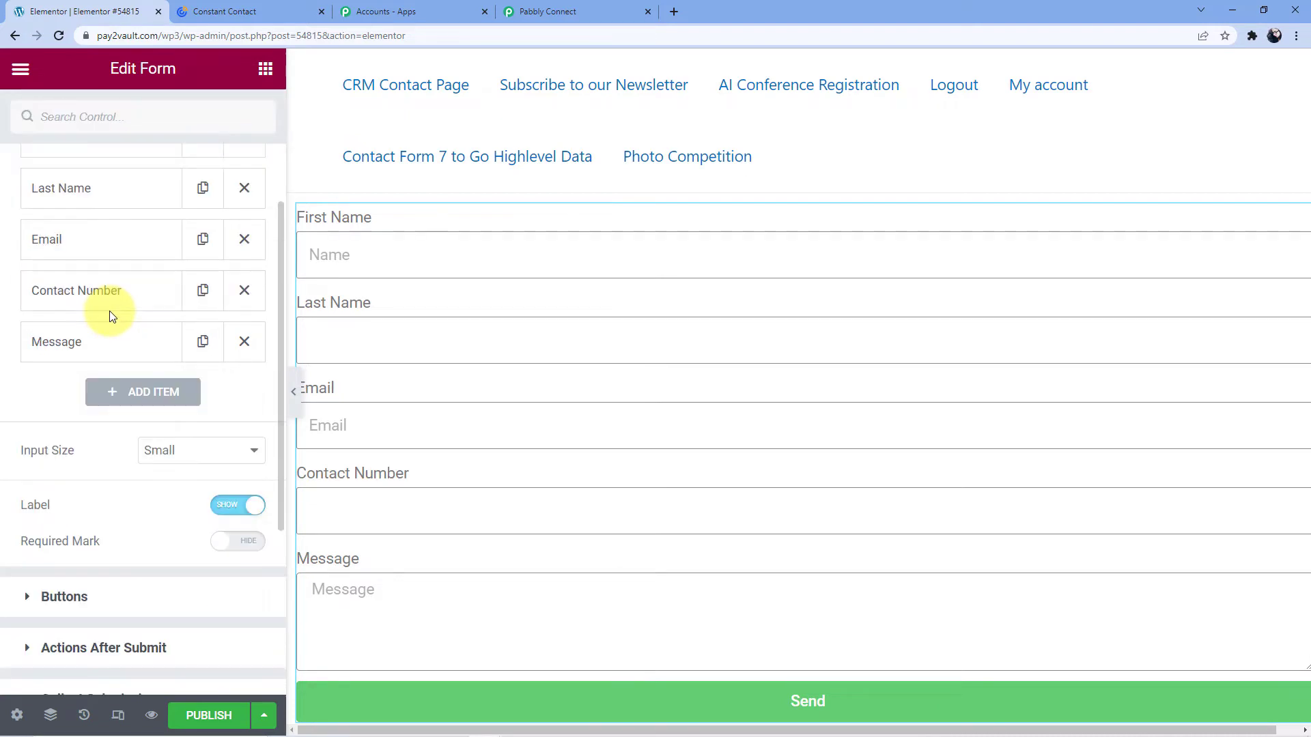
pyautogui.click(125, 352)
pyautogui.doubleClick(194, 466)
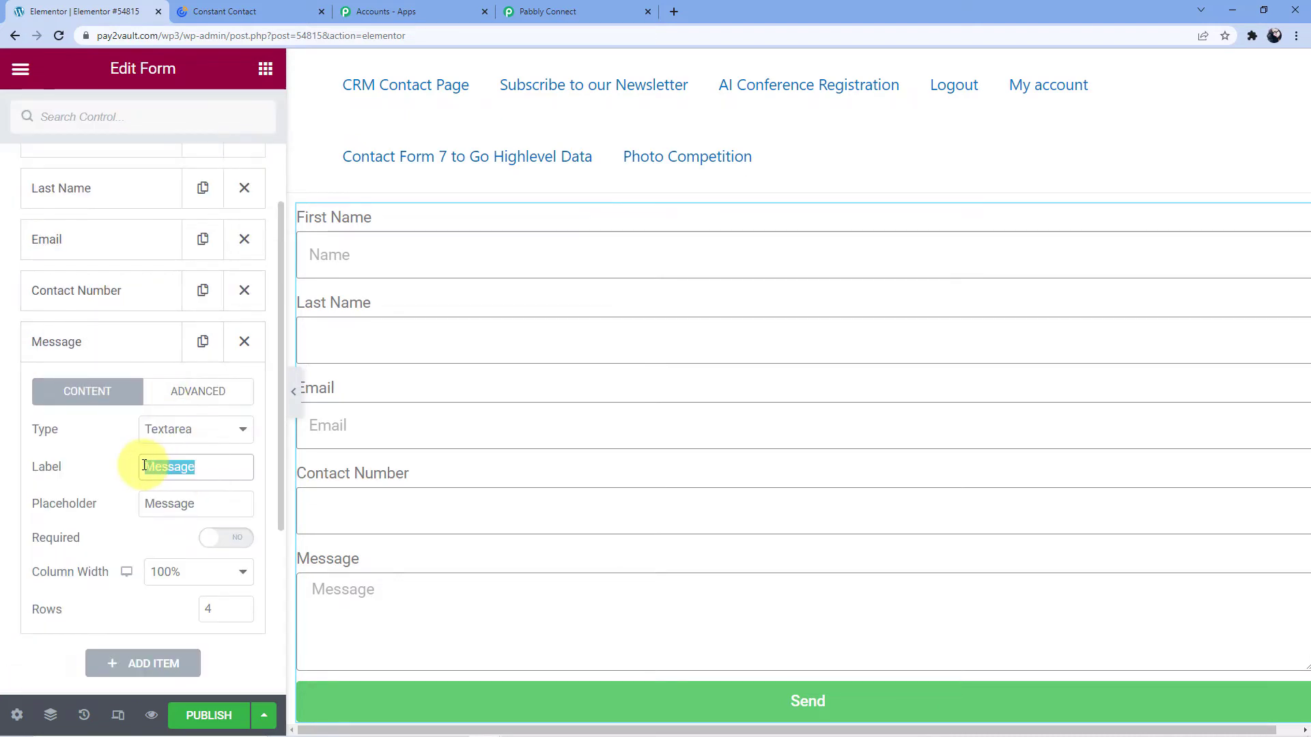
pyautogui.press('BackSpace')
pyautogui.write('Desc')
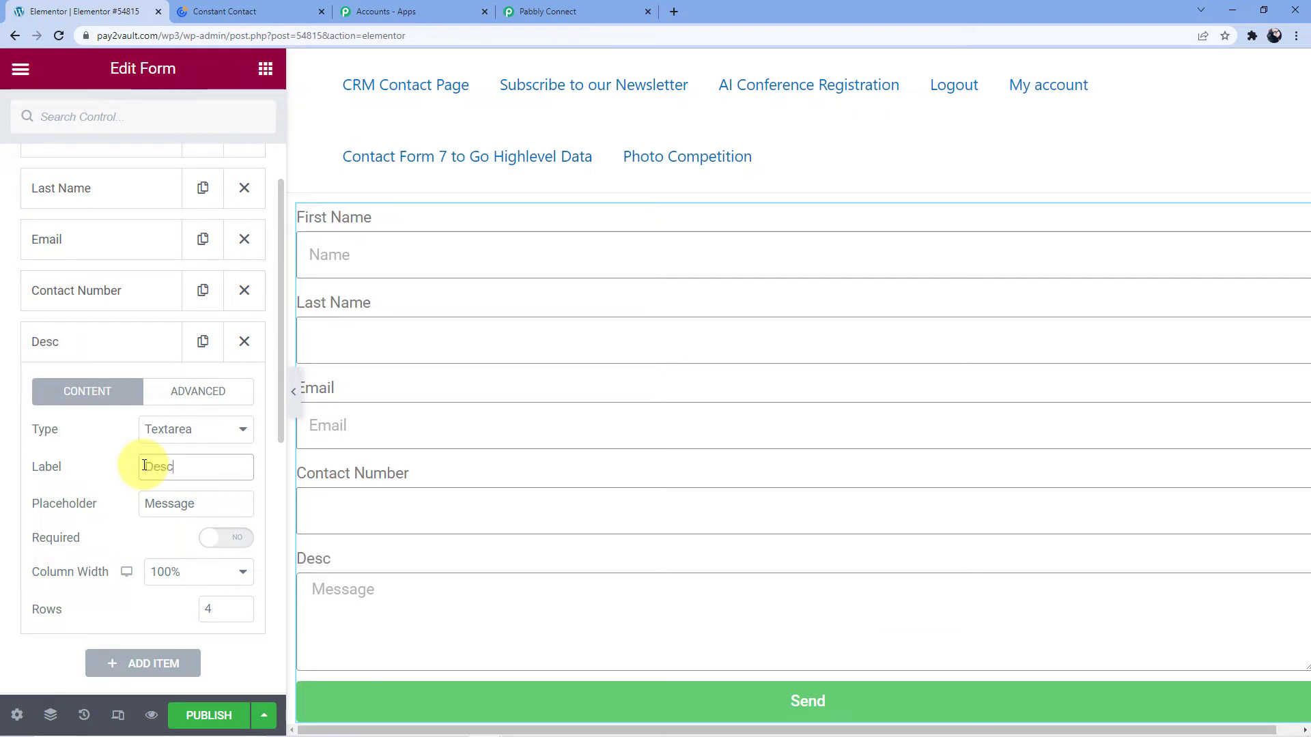
pyautogui.write('ription')
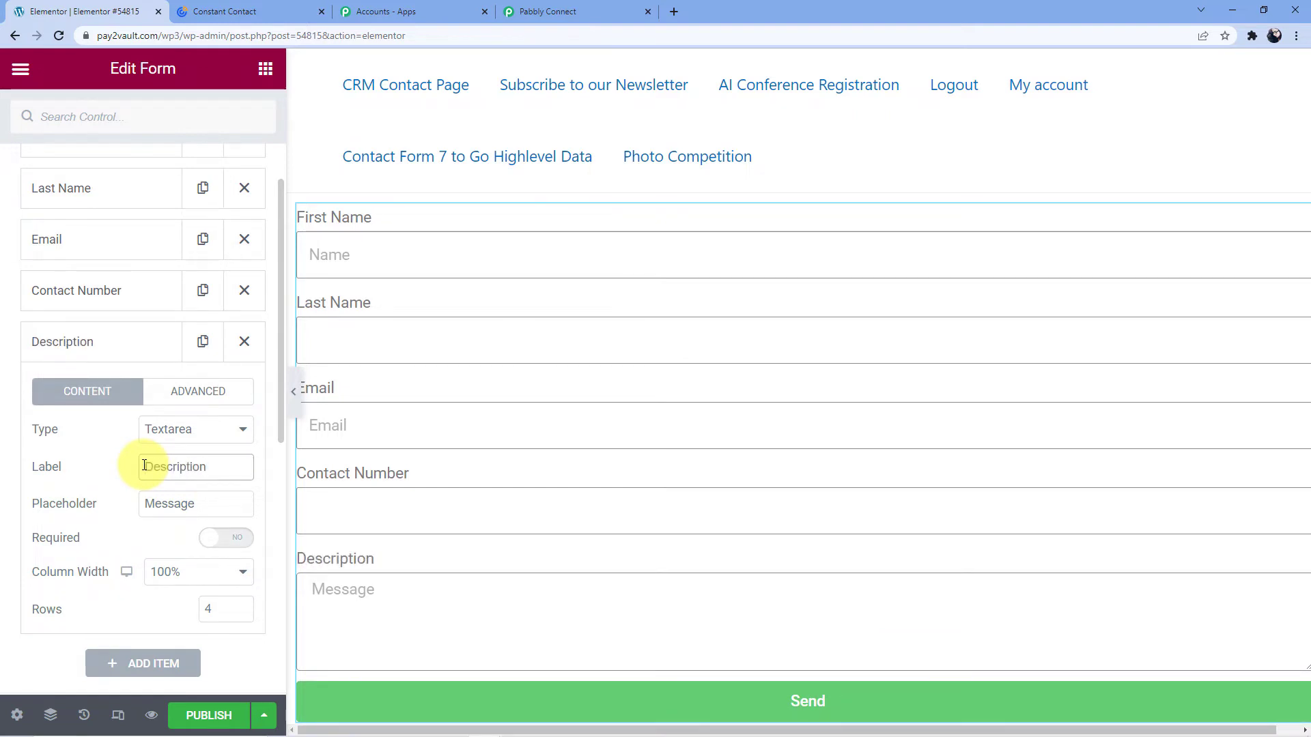
pyautogui.click(94, 362)
# Copy the webhook URL again from Pabbly Connect and return to the Elementor editor.
pyautogui.scroll(3, 49, 398)
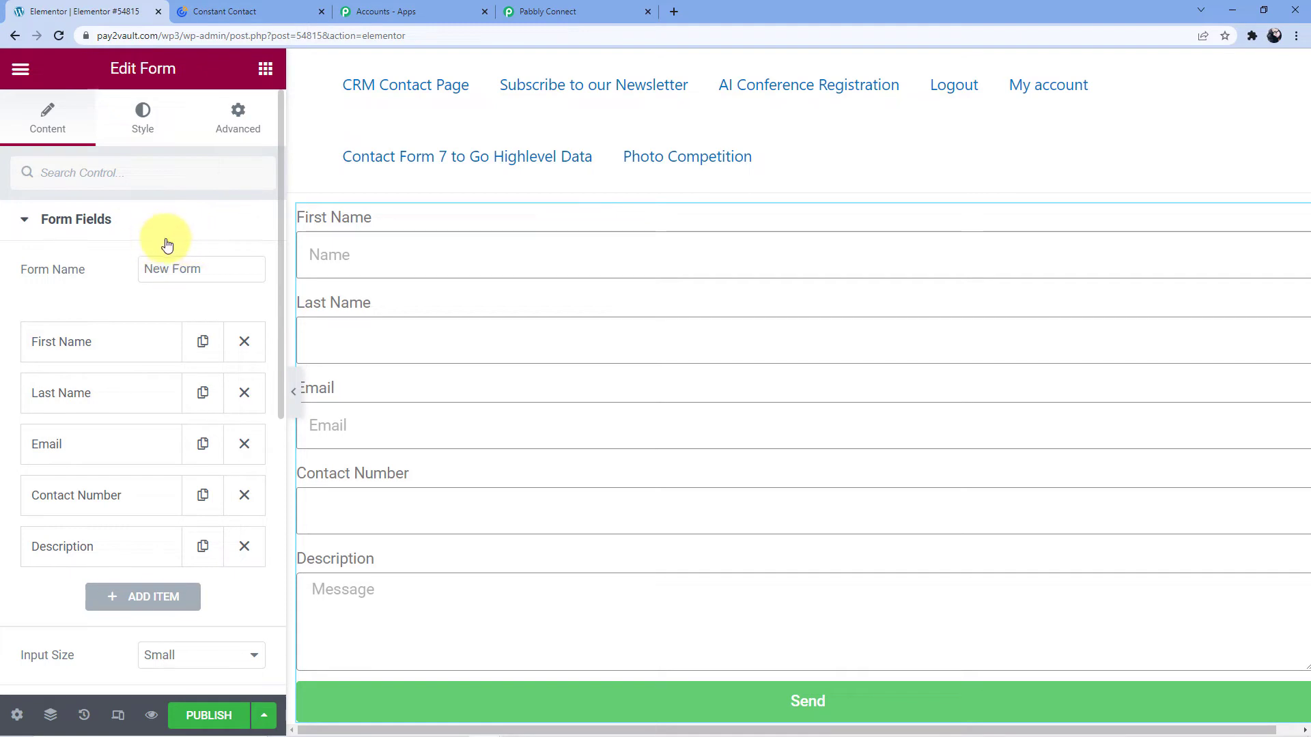
pyautogui.click(527, 10)
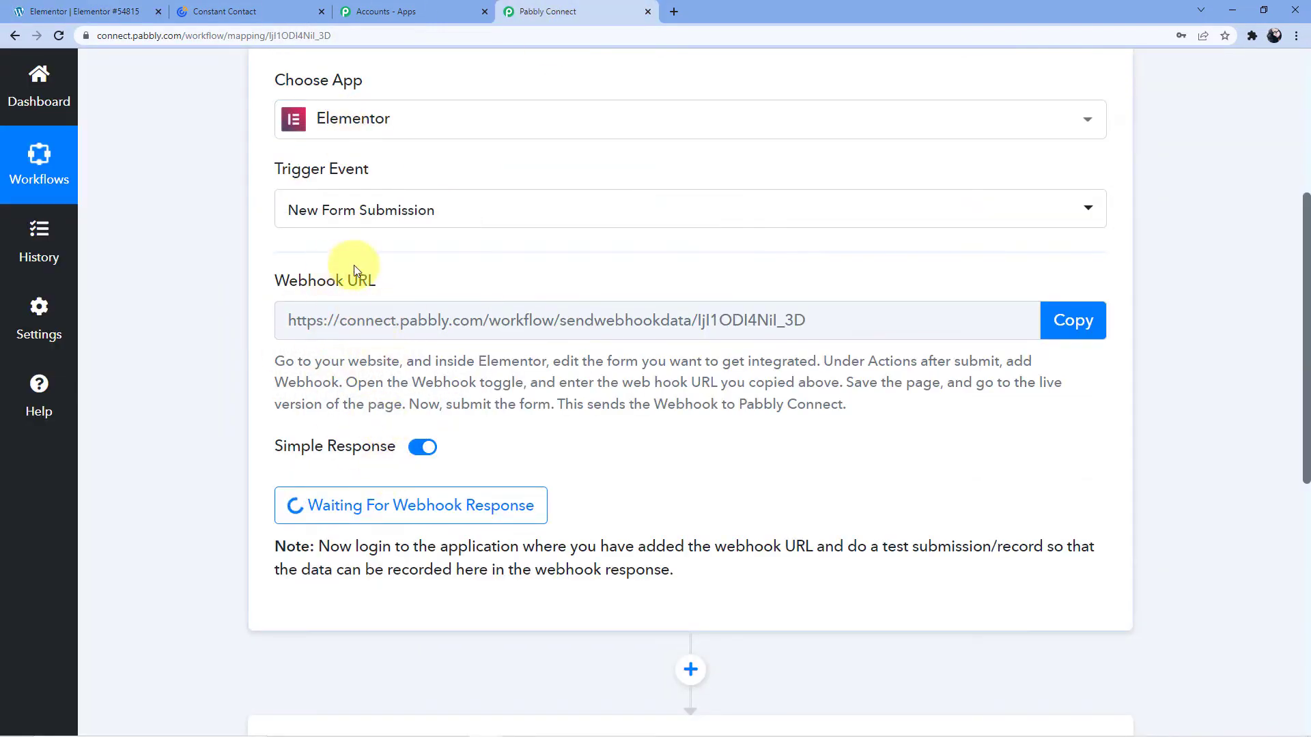
pyautogui.click(1085, 334)
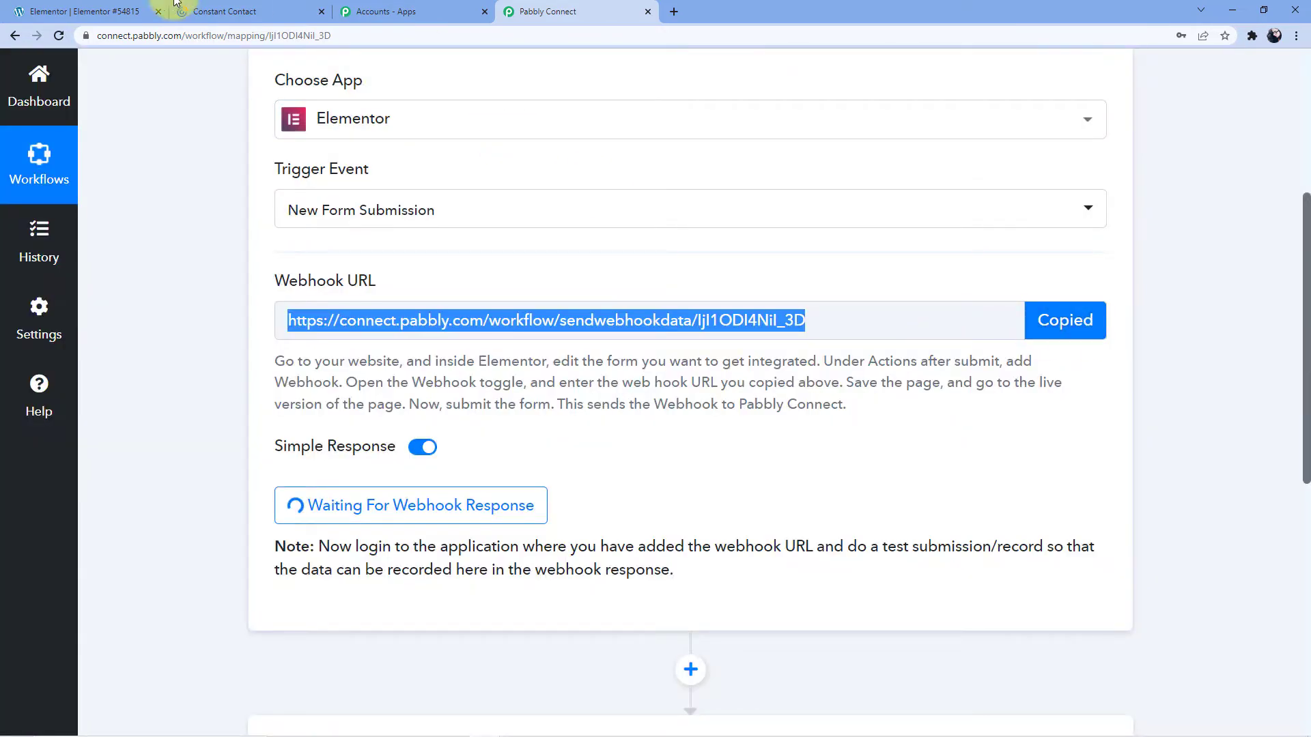
pyautogui.click(133, 7)
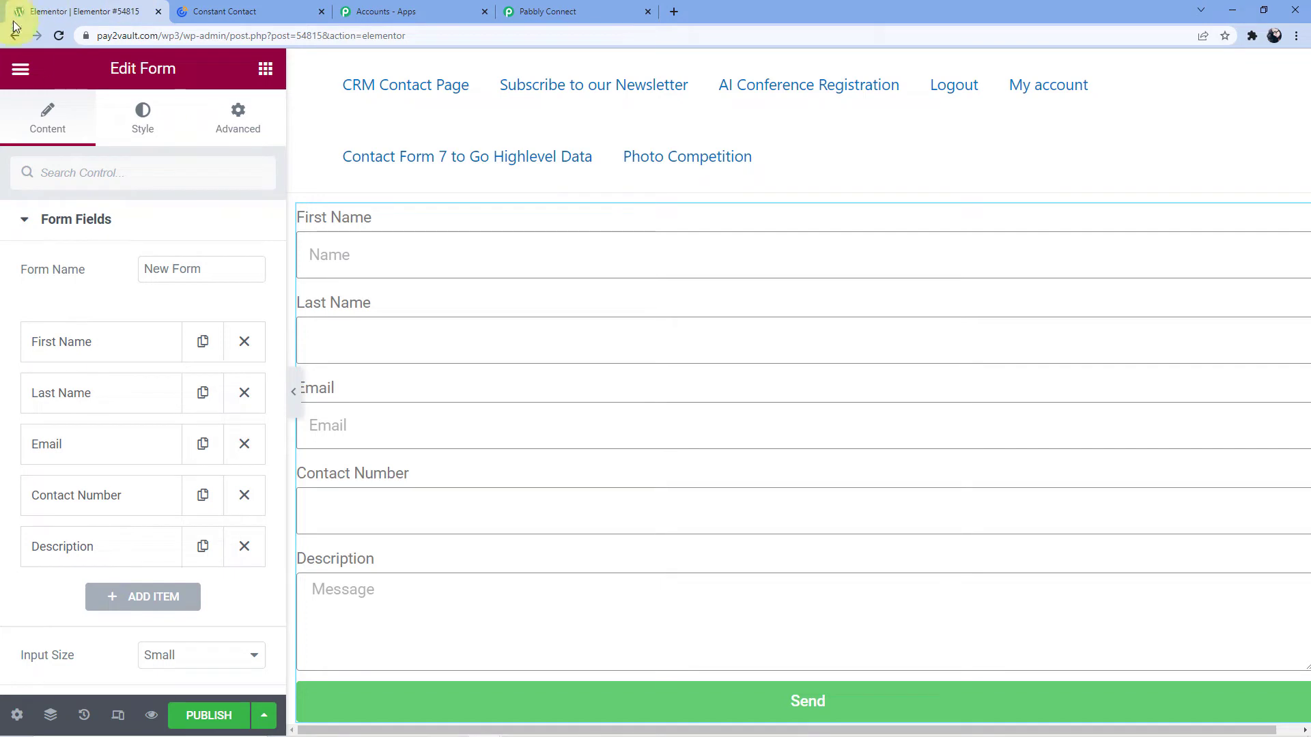
# Rename the form from 'New Form' to 'Constant Contact form'.
pyautogui.scroll(-2, 117, 237)
pyautogui.scroll(2, 121, 250)
pyautogui.moveTo(208, 269); pyautogui.dragTo(111, 284)
pyautogui.press('BackSpace')
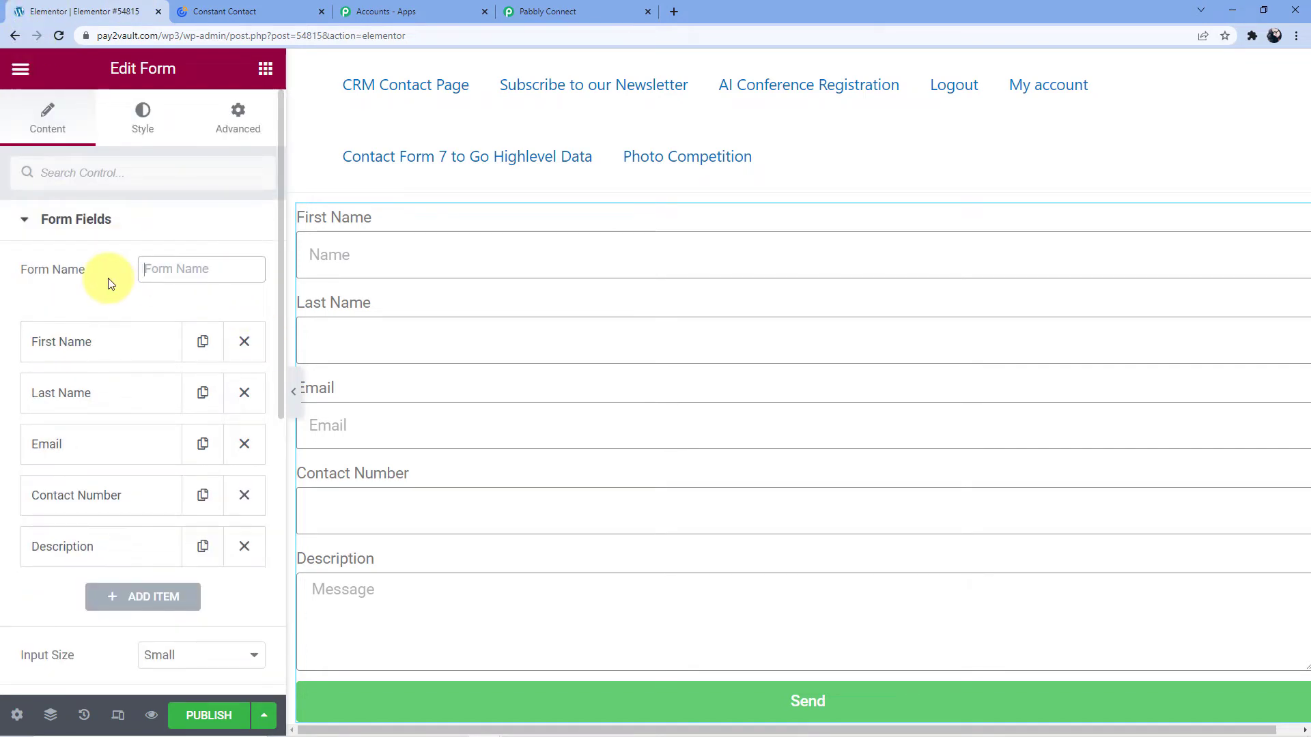
pyautogui.write('Co')
pyautogui.write('nstant Contact form')
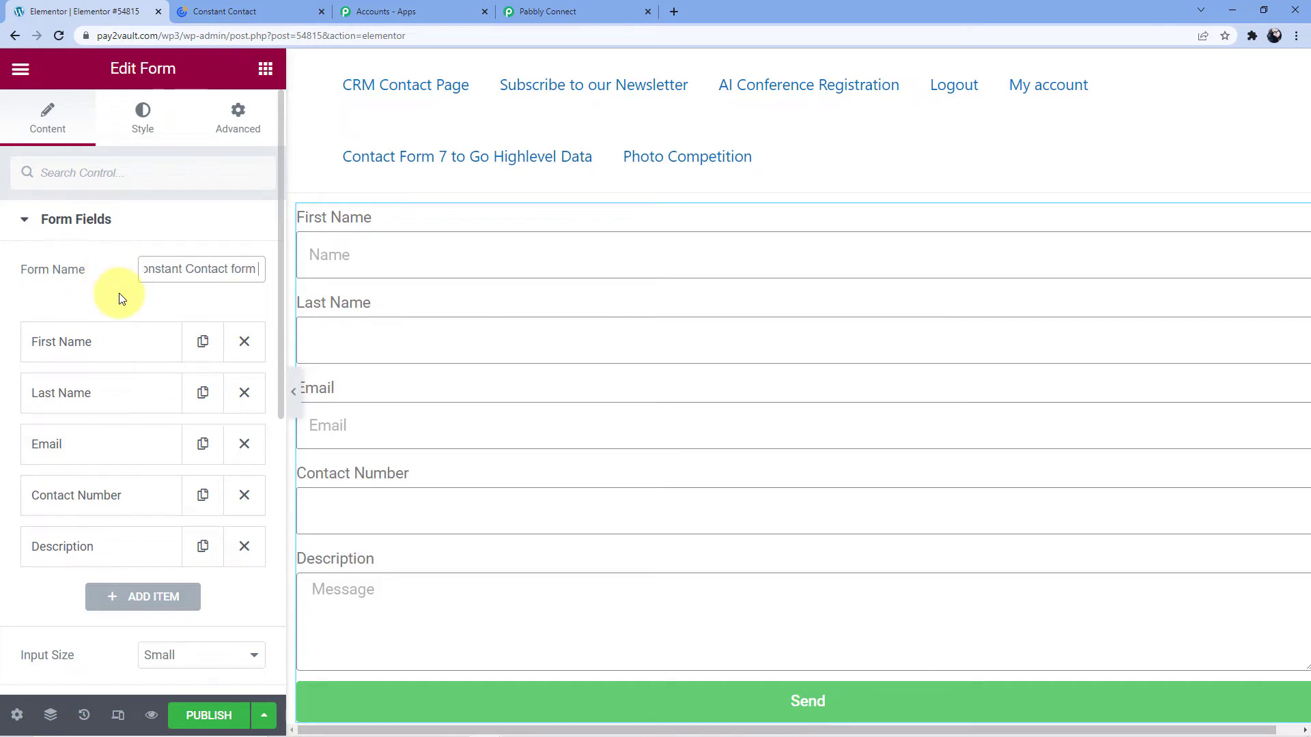
# Replace the Email and Collect Submissions actions with a Webhook action.
pyautogui.scroll(-5, 137, 293)
pyautogui.scroll(-3, 146, 291)
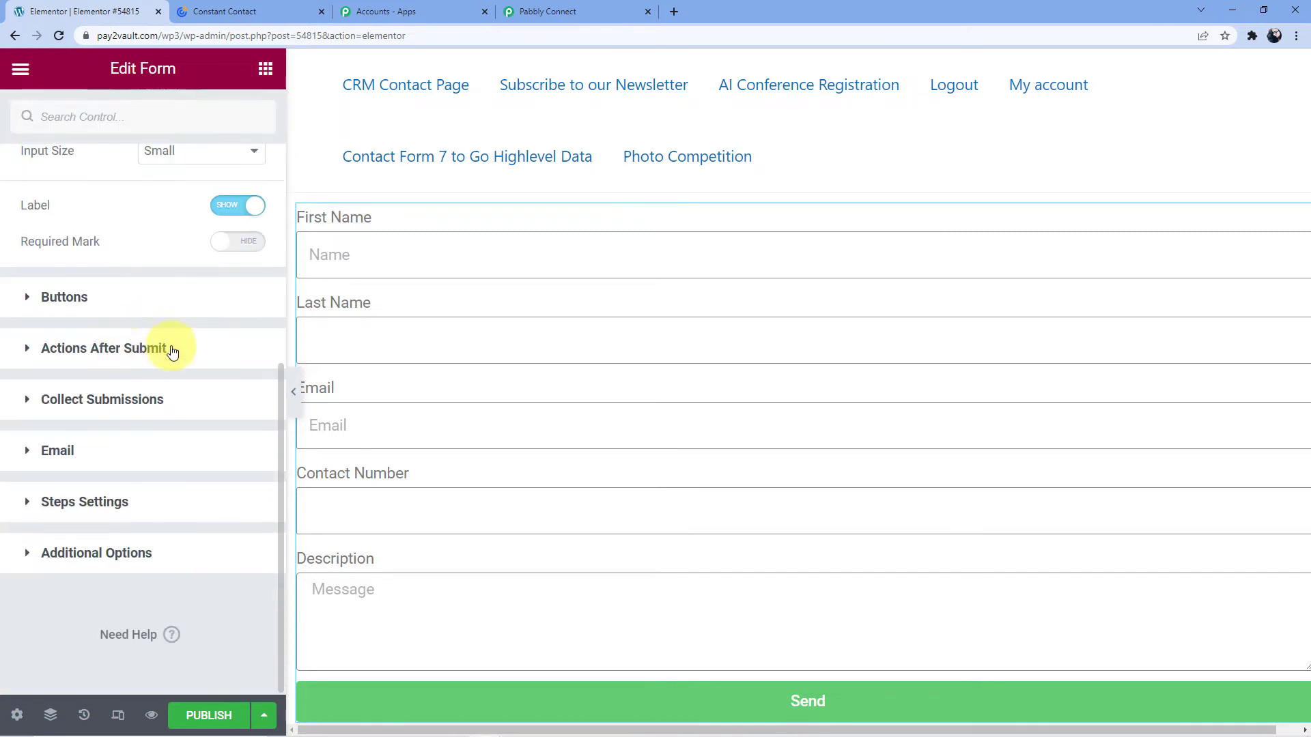
pyautogui.click(116, 363)
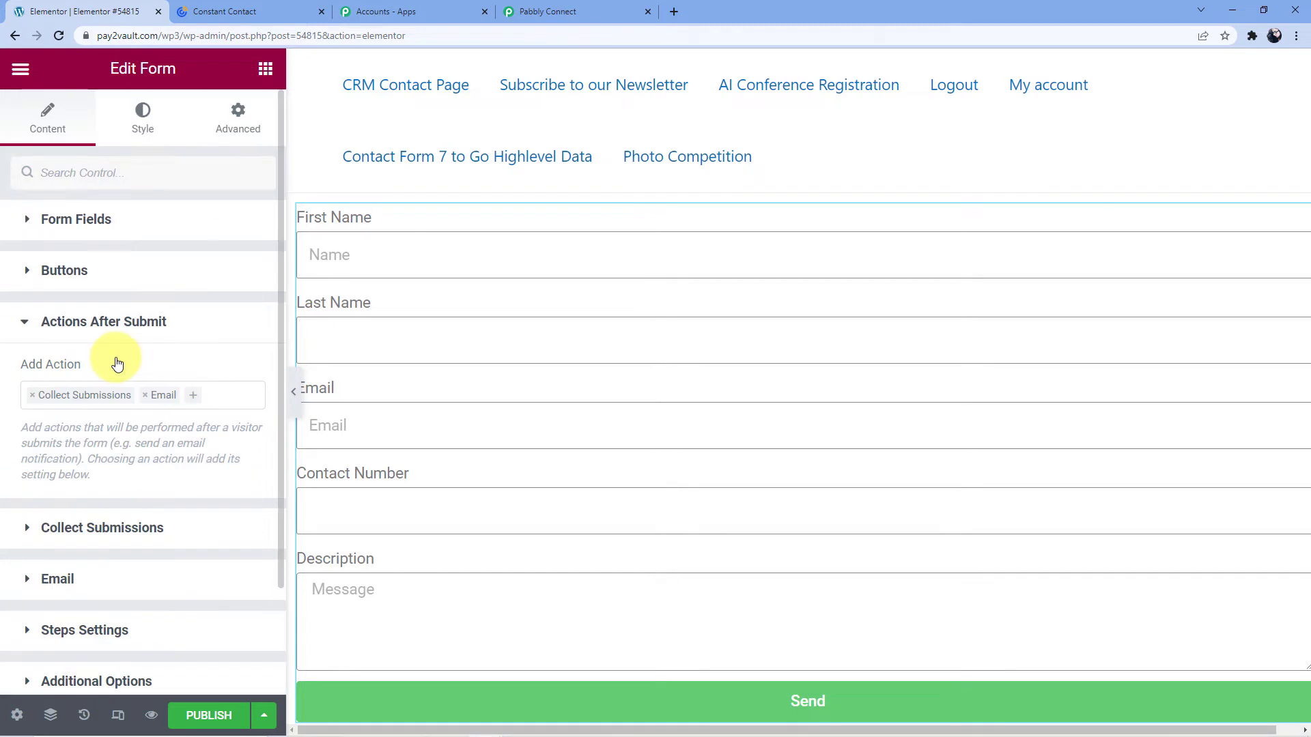
pyautogui.click(146, 396)
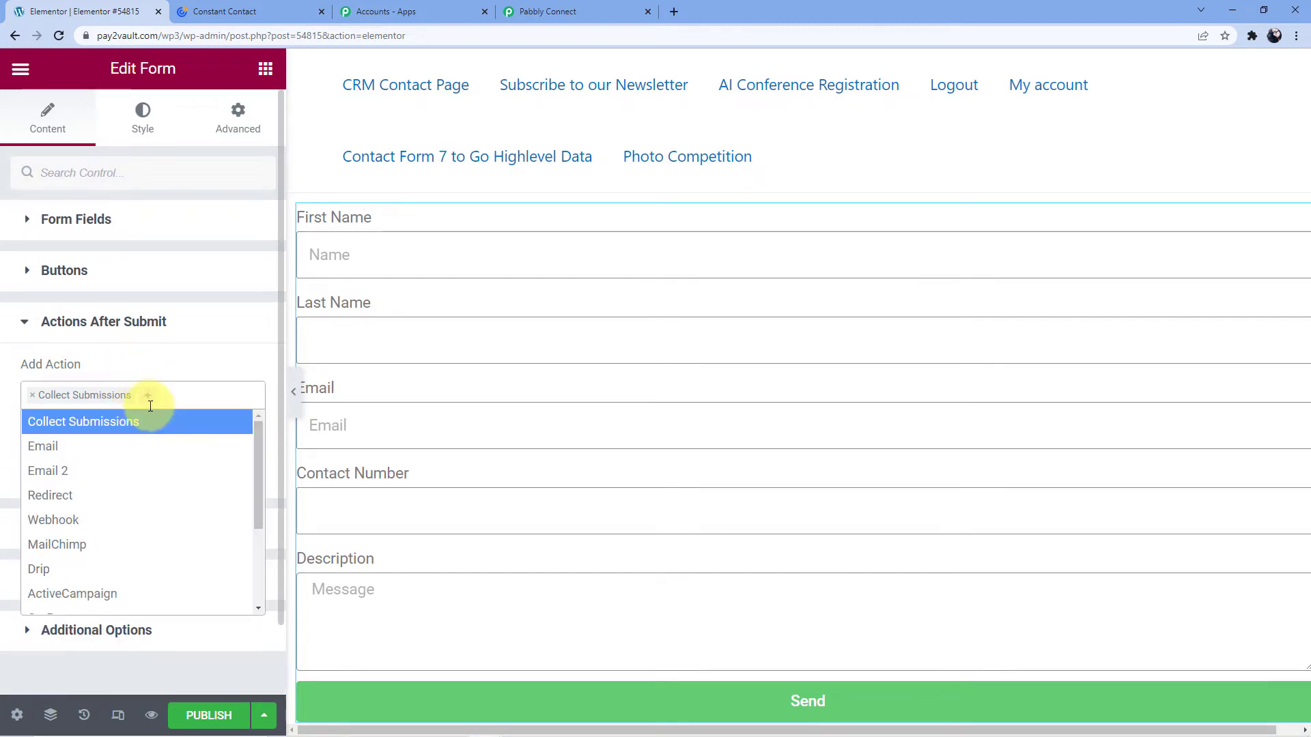
pyautogui.click(31, 397)
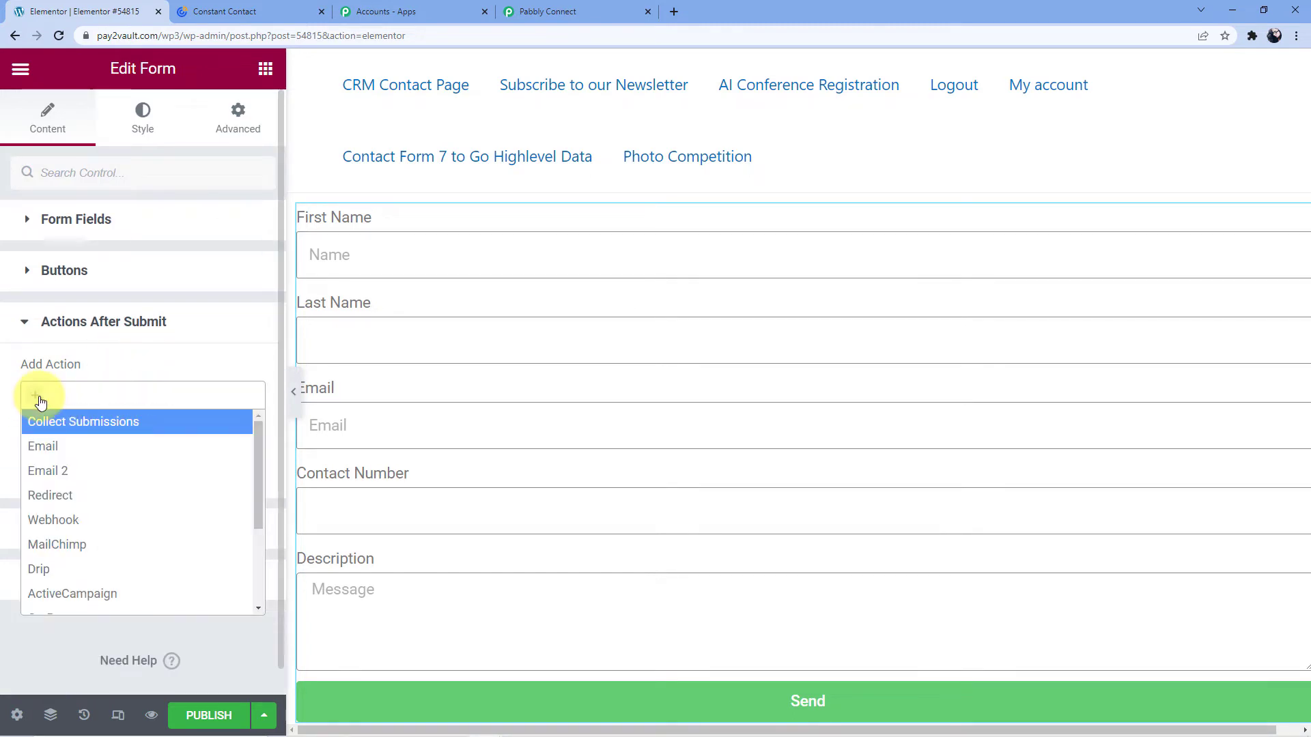
pyautogui.click(73, 520)
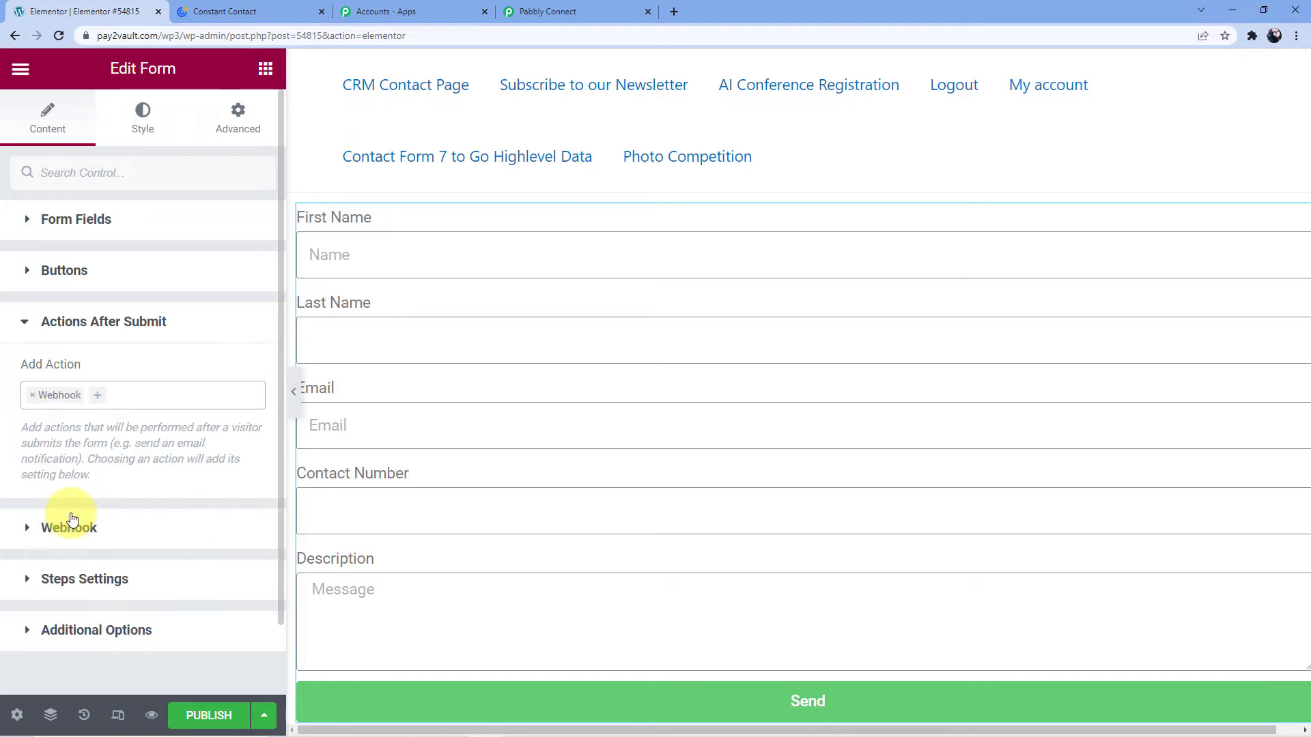
# Paste the Pabbly webhook URL into the Webhook URL field.
pyautogui.scroll(-1, 102, 451)
pyautogui.click(104, 449)
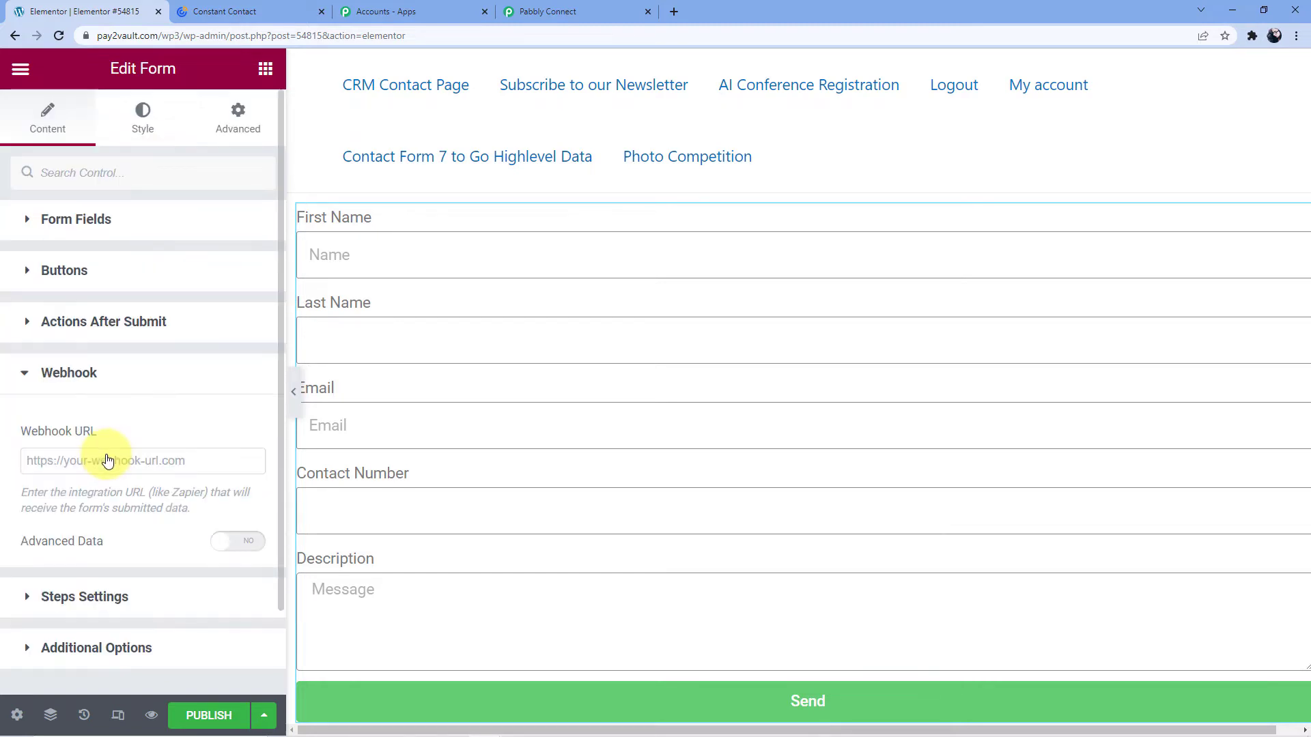
pyautogui.click(98, 463)
pyautogui.hotkey('ctrl', 'v')
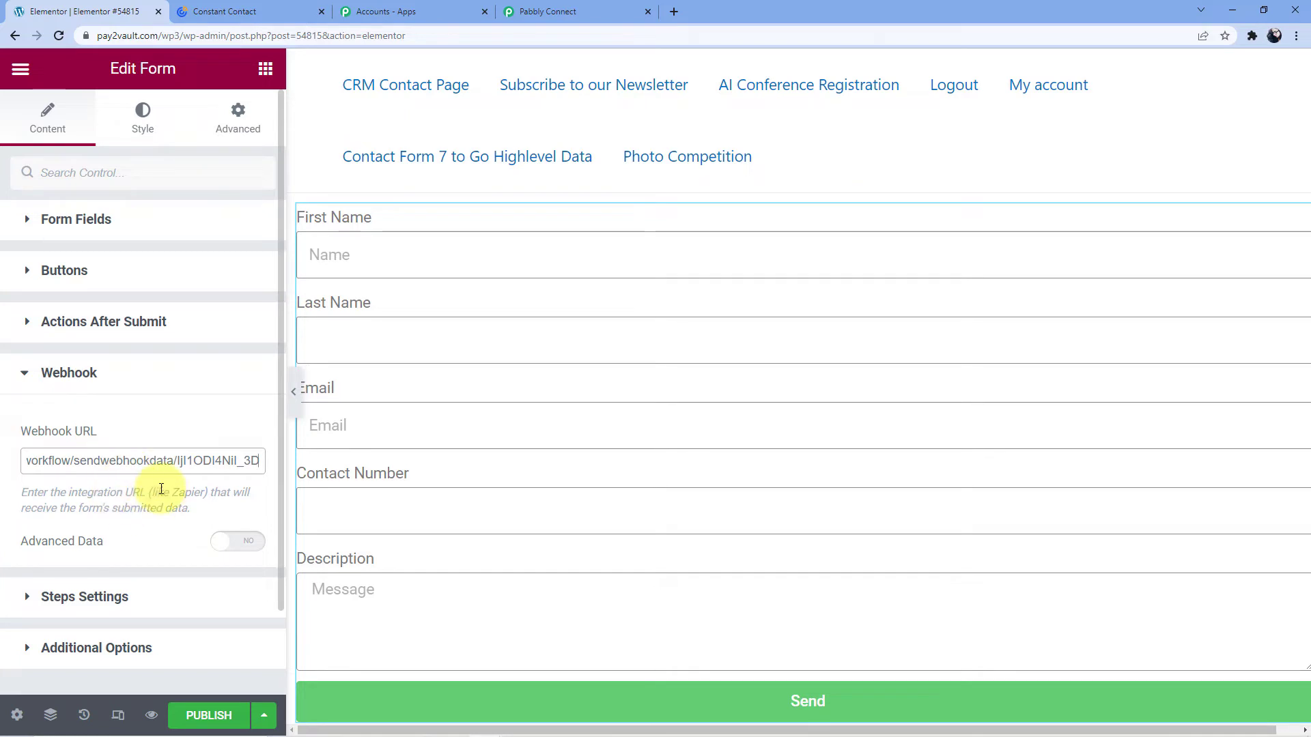
pyautogui.click(161, 420)
# Publish the page and open the live form page in a new tab.
pyautogui.scroll(-2, 183, 409)
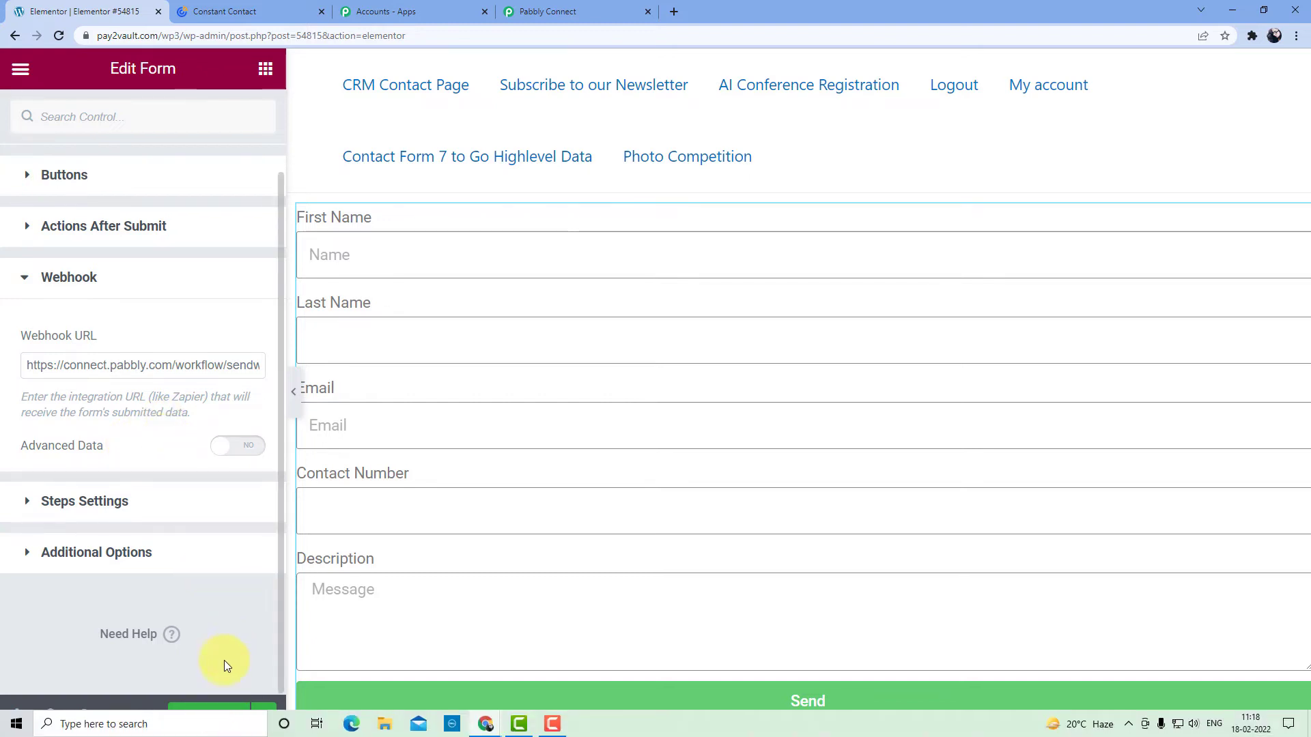
pyautogui.click(205, 718)
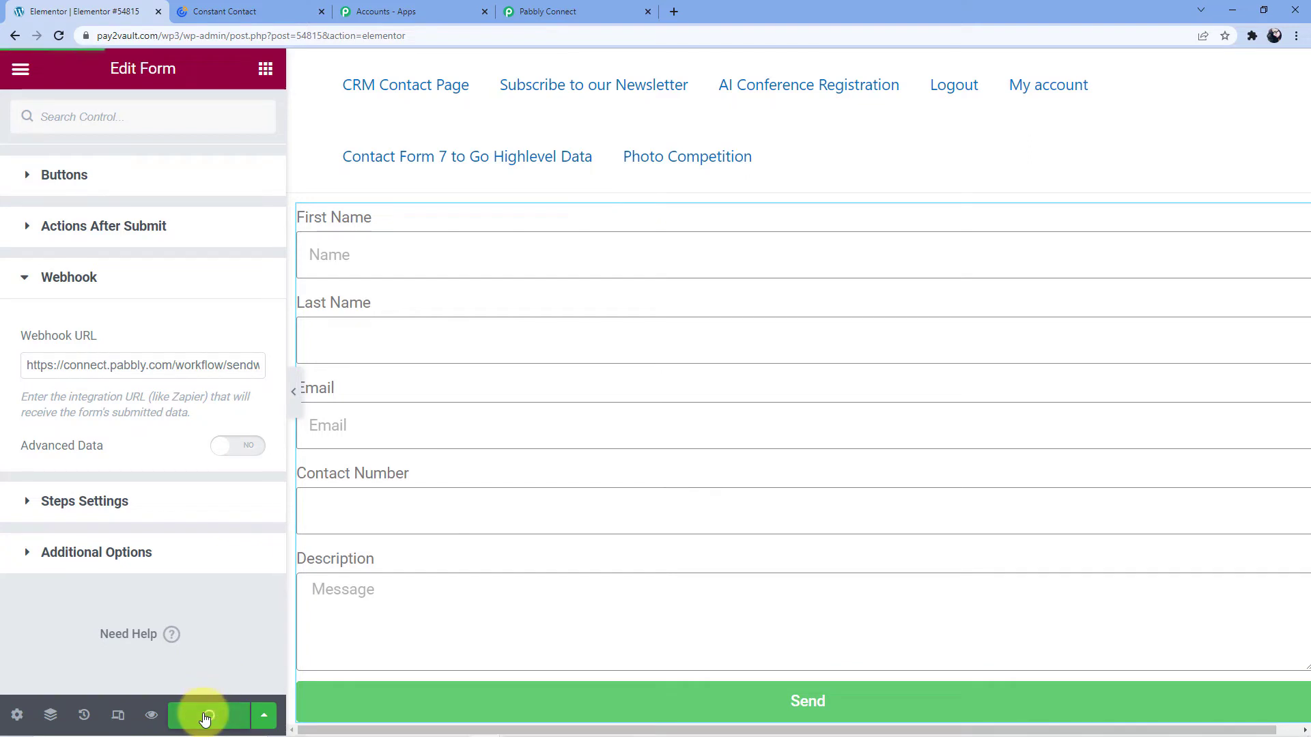
pyautogui.click(256, 652)
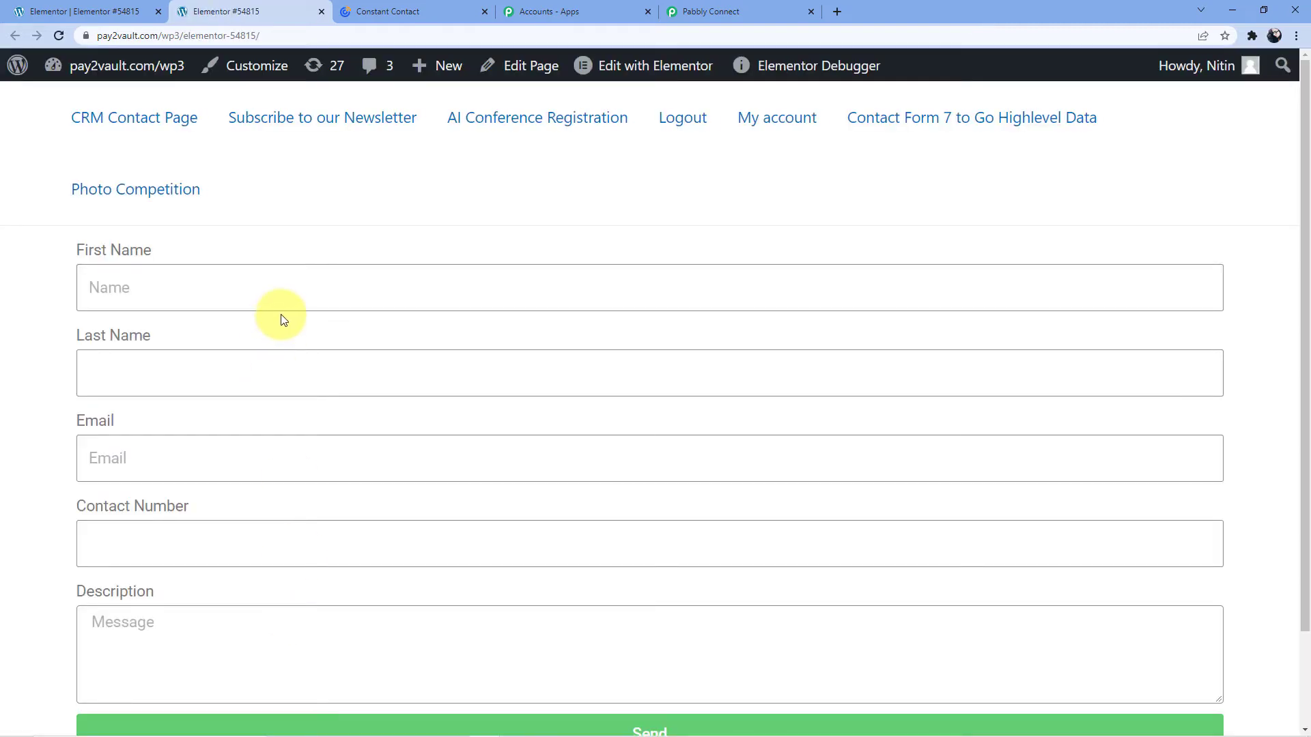
# Enter the test enquiry's first and last name in the live WordPress form.
pyautogui.scroll(-1, 271, 513)
pyautogui.scroll(1, 271, 514)
pyautogui.click(285, 287)
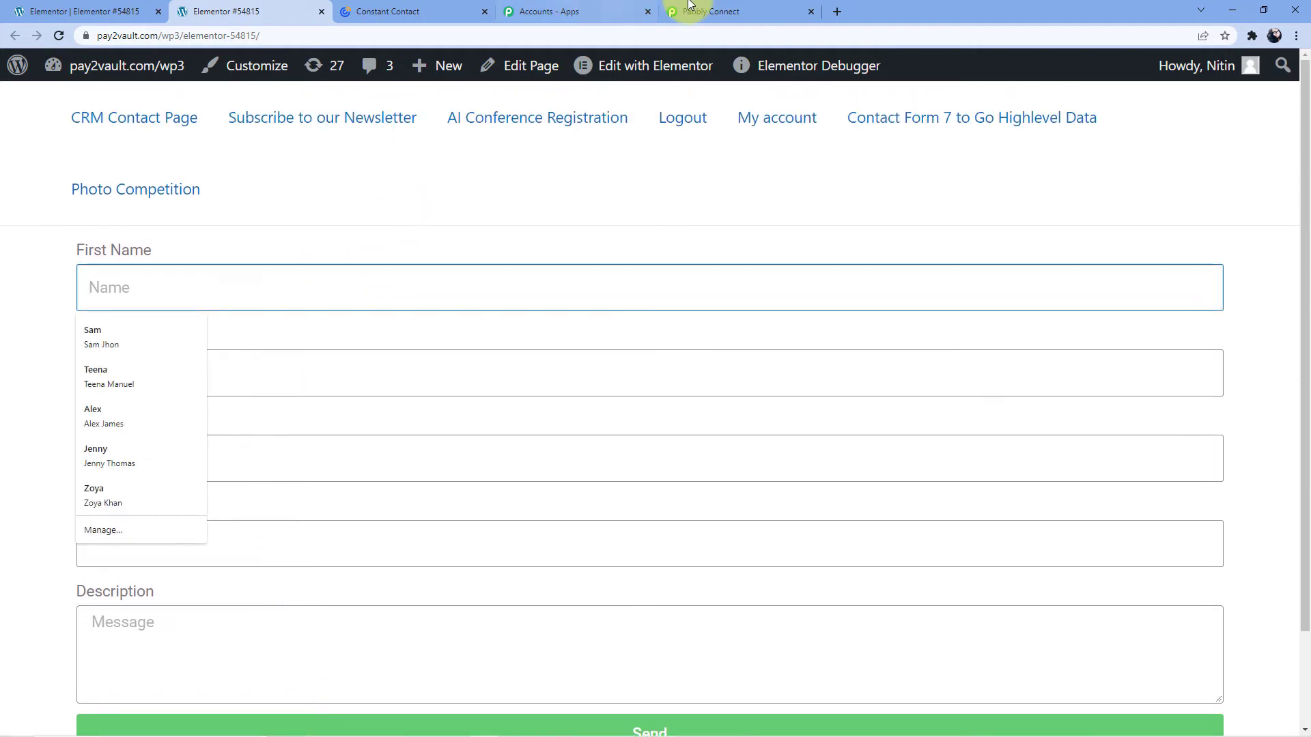
pyautogui.click(668, 8)
pyautogui.click(258, 11)
pyautogui.click(217, 280)
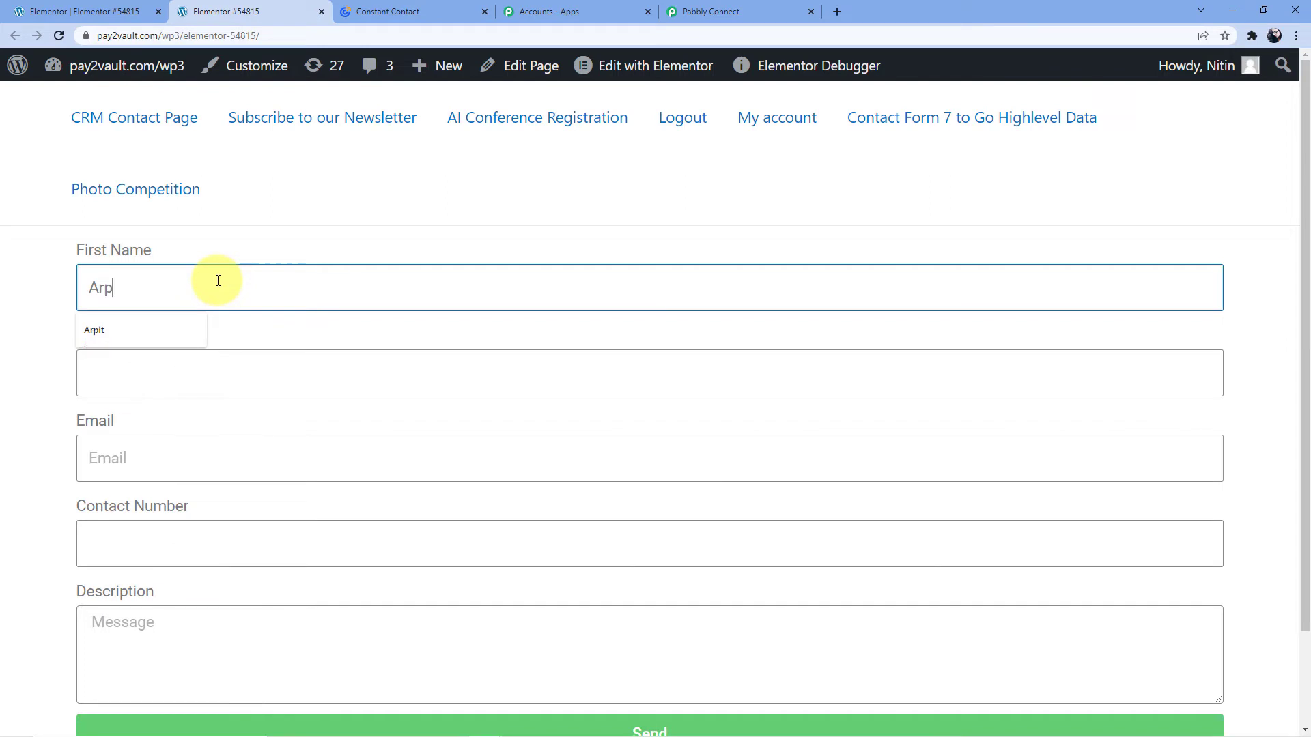
pyautogui.click(190, 374)
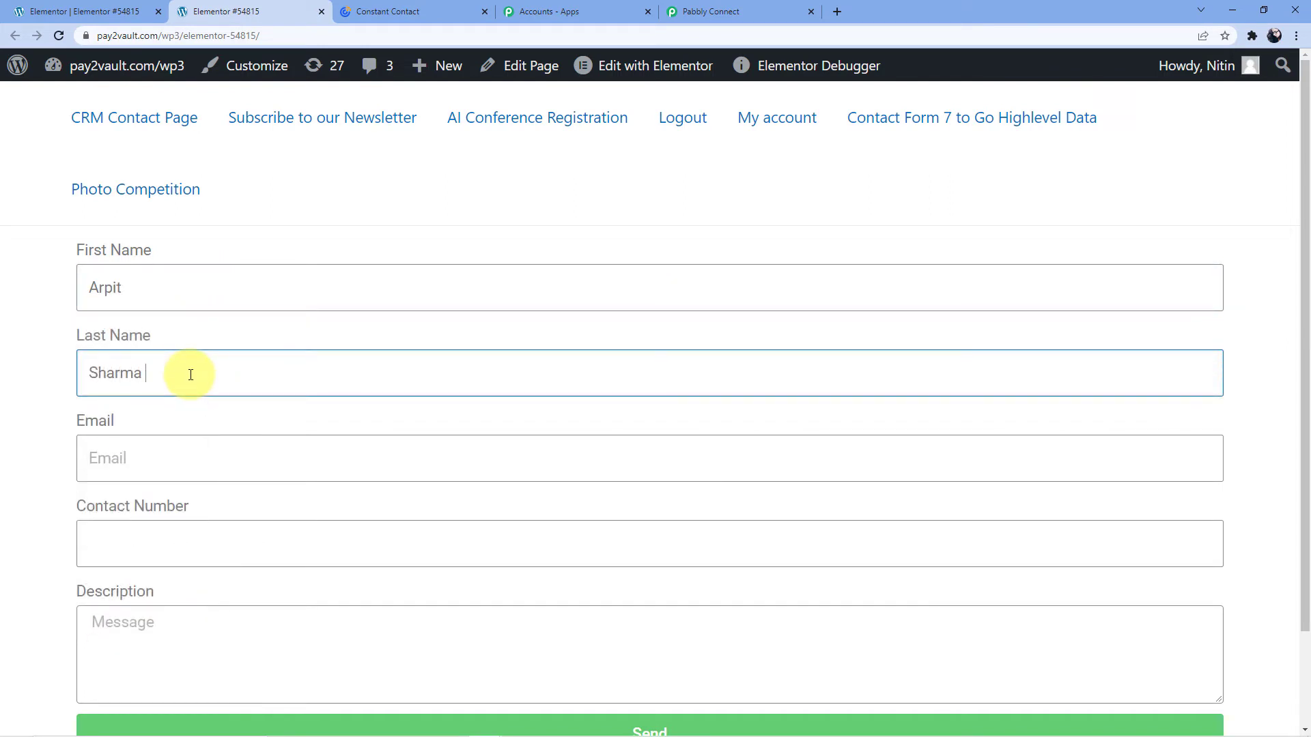
# Fill in the test email address and a contact number.
pyautogui.click(217, 454)
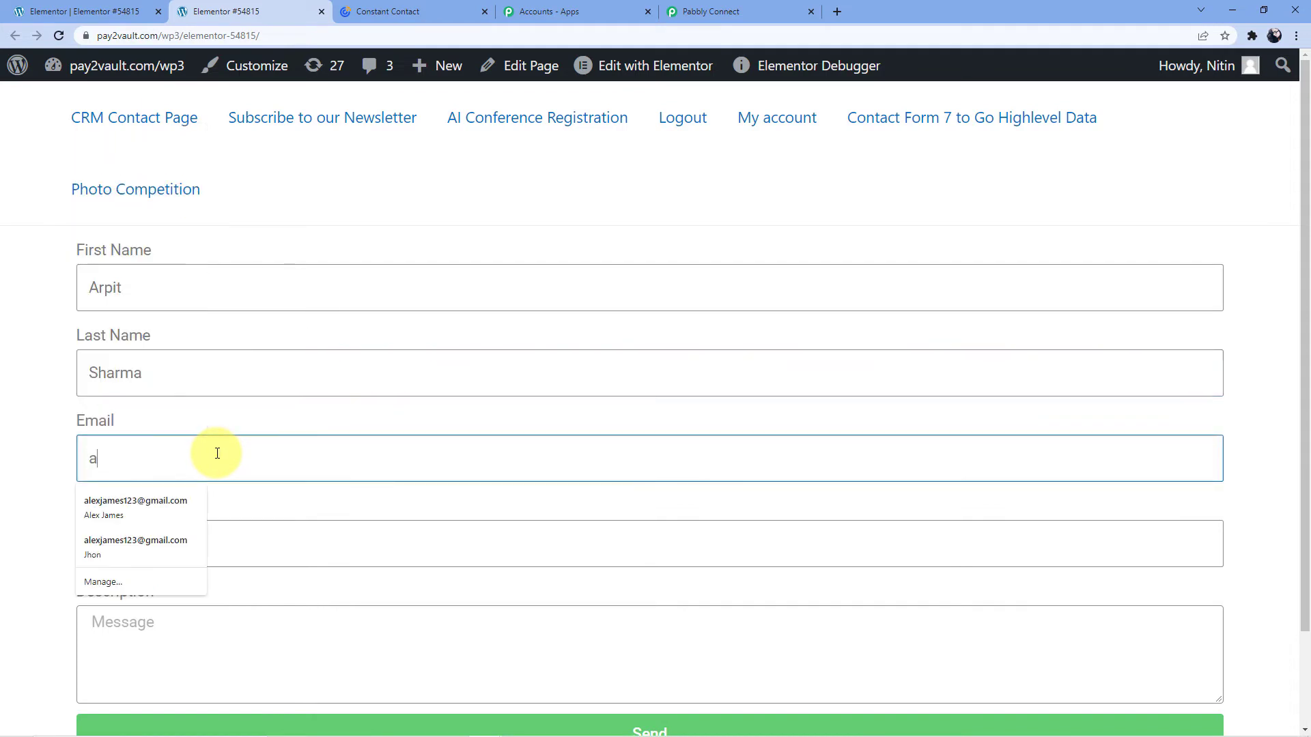
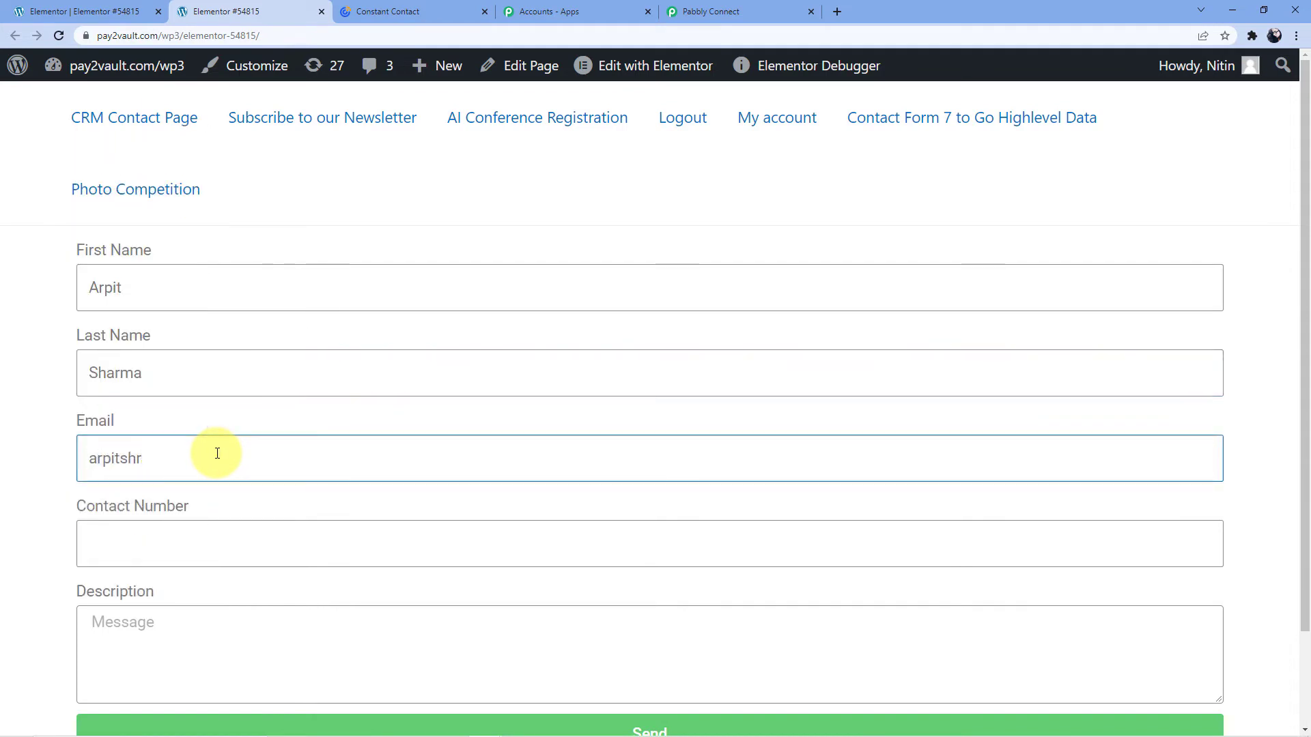
pyautogui.click(173, 500)
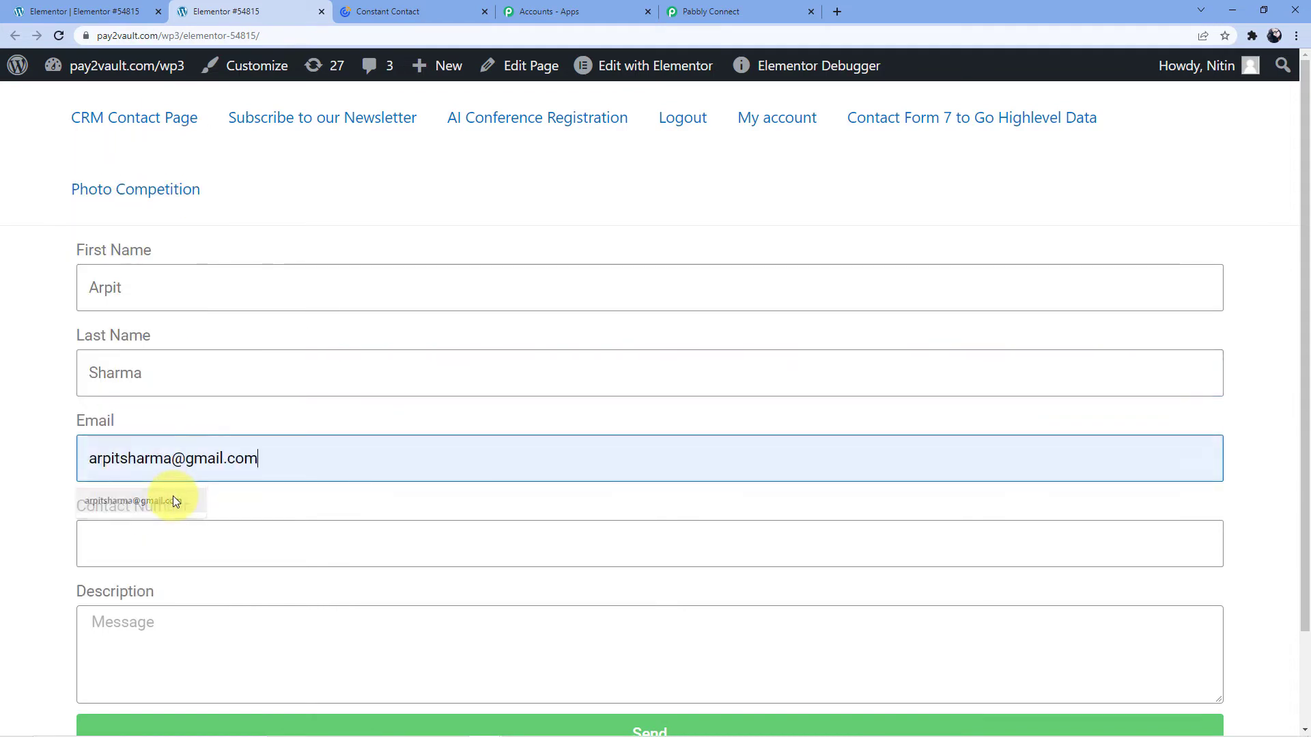
pyautogui.click(166, 544)
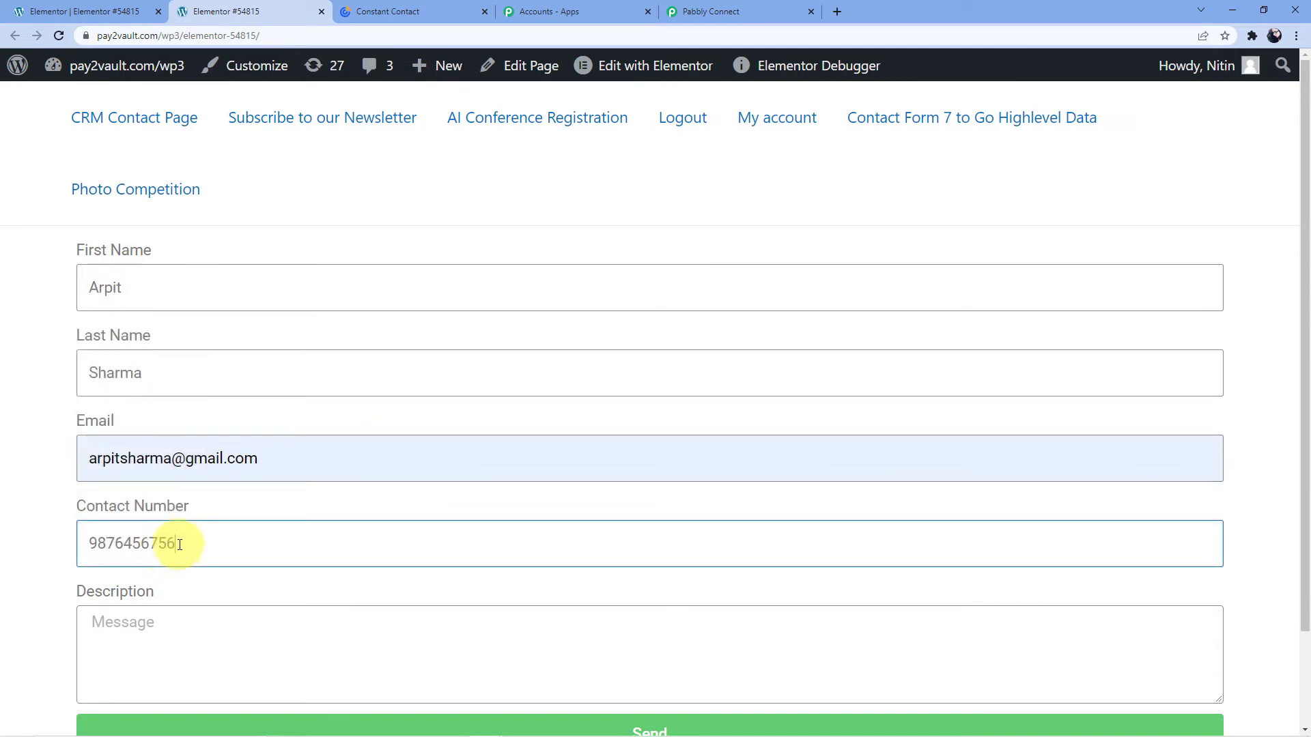
# Start the Description with 'Hi' and 'I am interested in one of your products'.
pyautogui.scroll(-1, 240, 546)
pyautogui.click(208, 577)
pyautogui.write('Hi,')
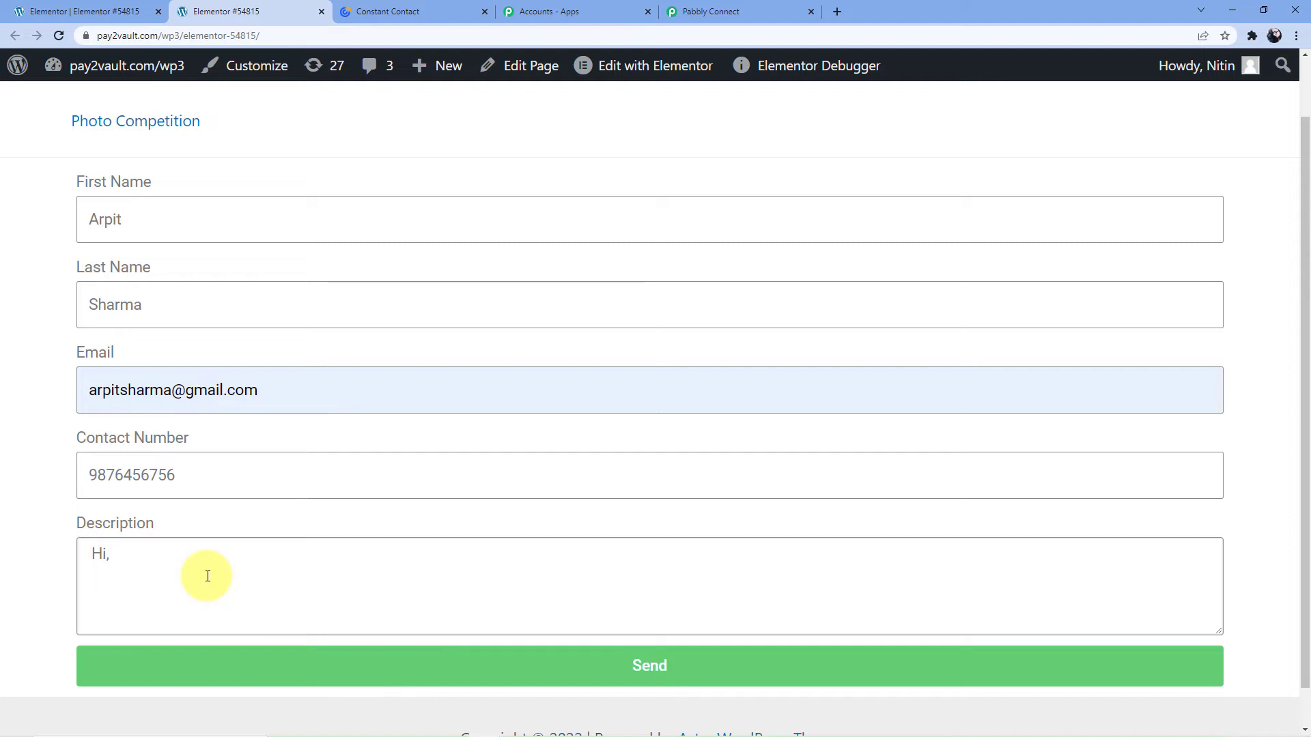
pyautogui.press('Return')
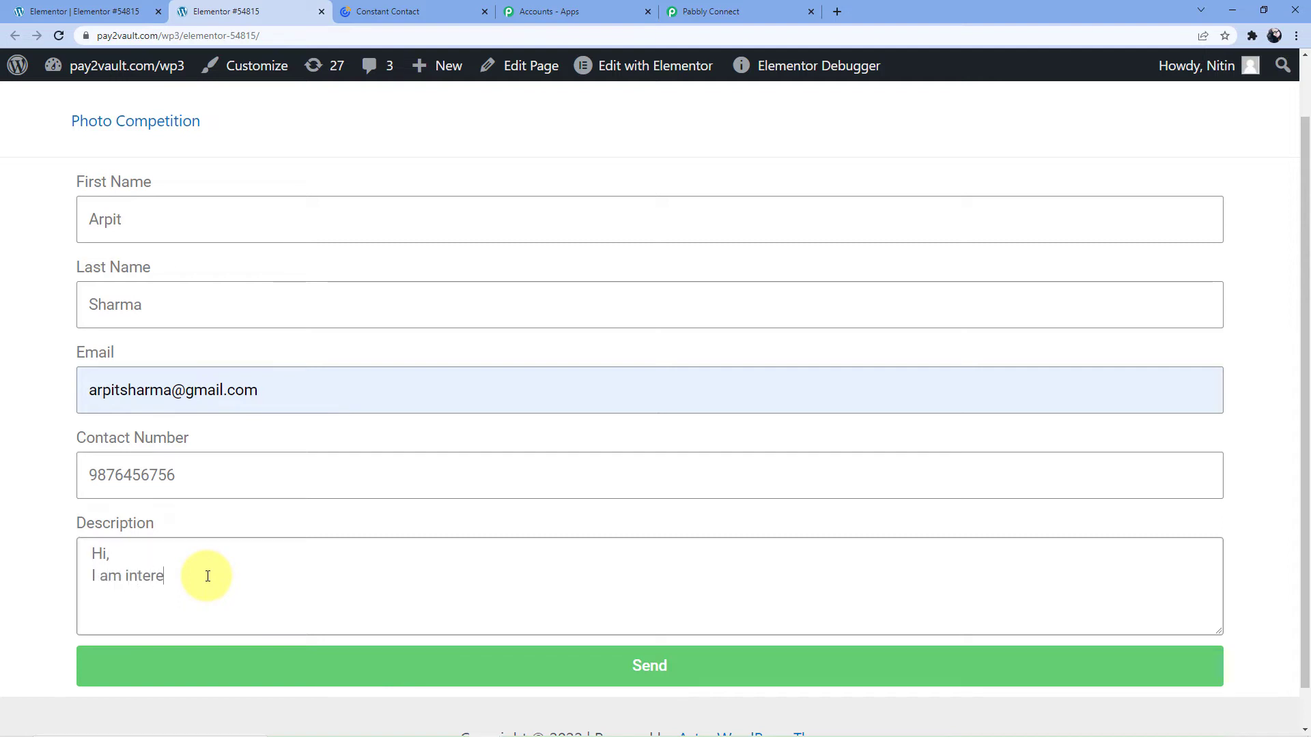
pyautogui.write('I am interested in one of your products and i want to know more')
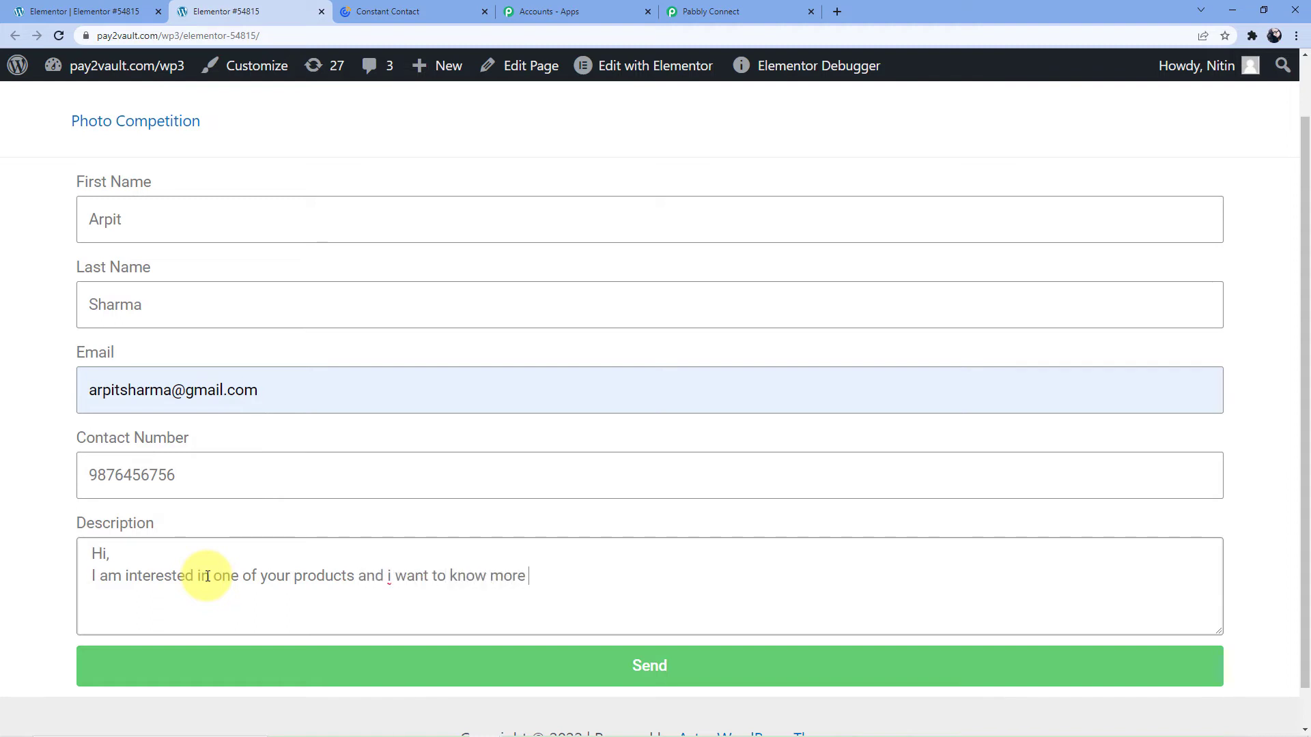
pyautogui.write('bout i')
# Fix the Description typos, capitalise 'I', and add 'Please reply me back so'.
pyautogui.click(525, 575)
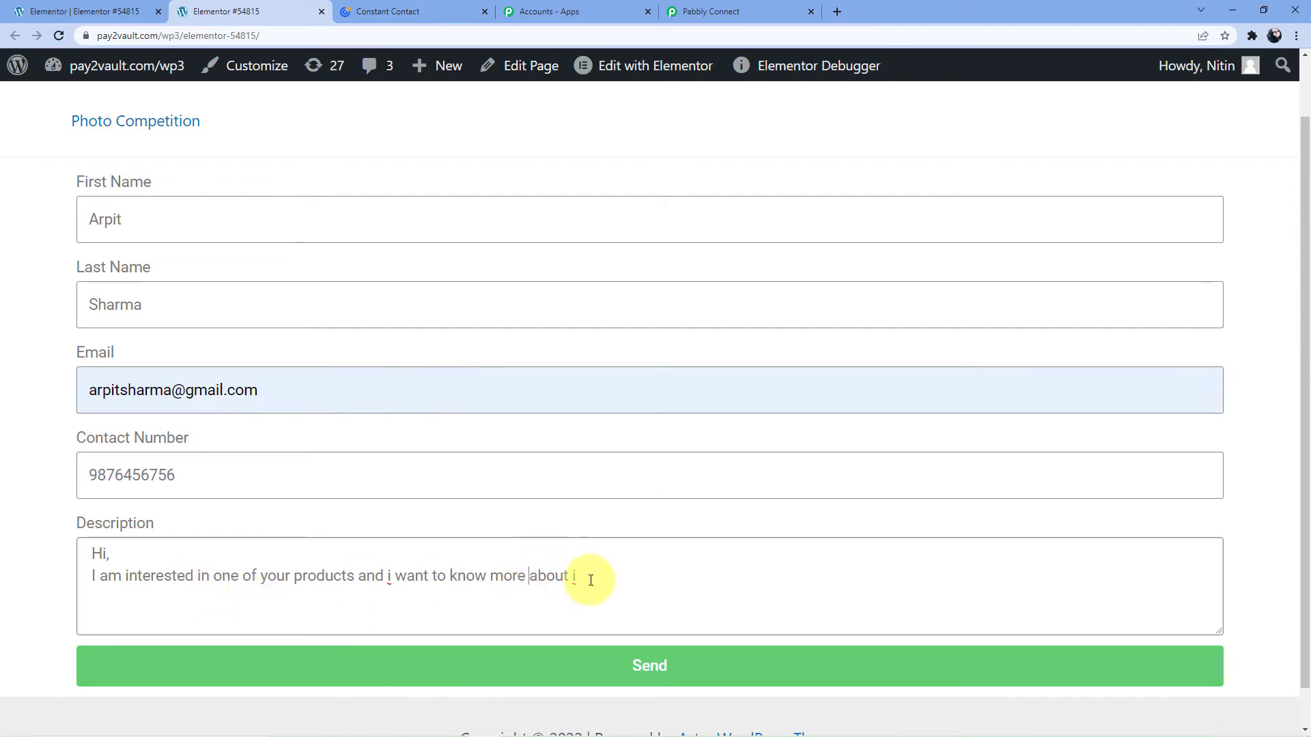
pyautogui.click(592, 580)
pyautogui.write('t')
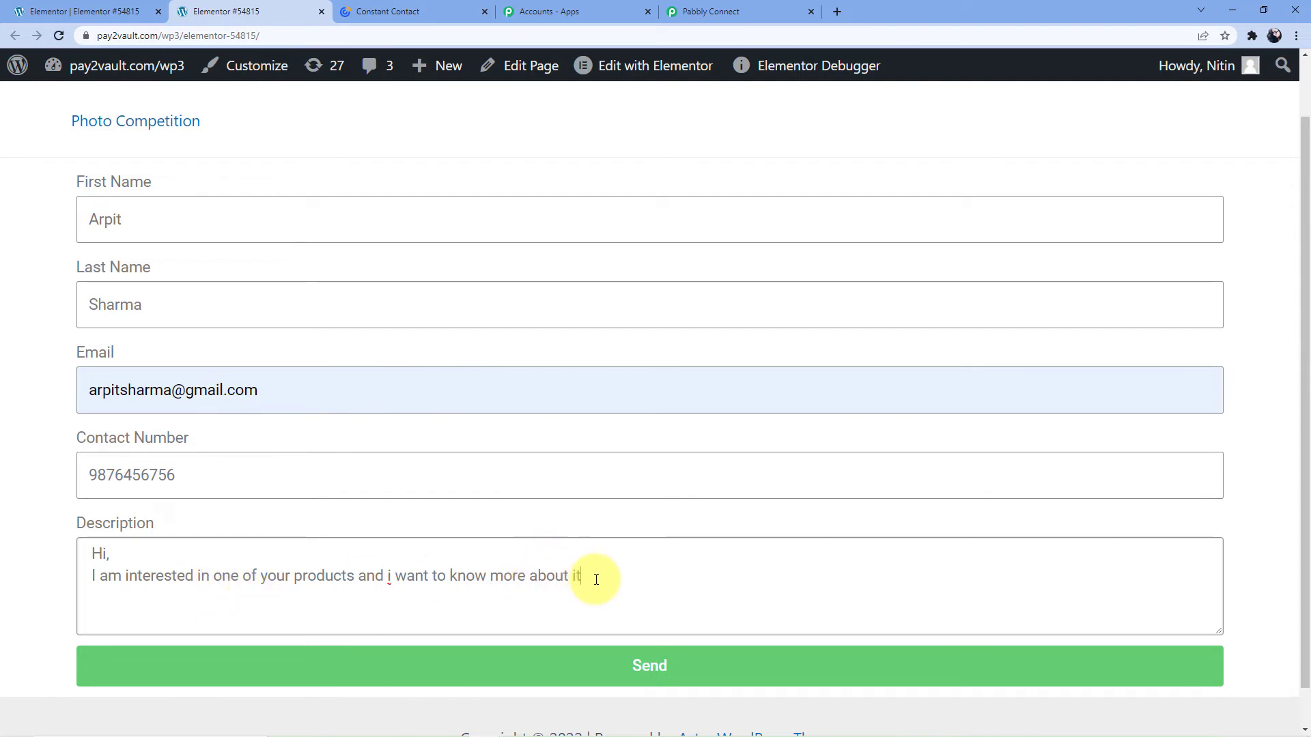
pyautogui.click(390, 576)
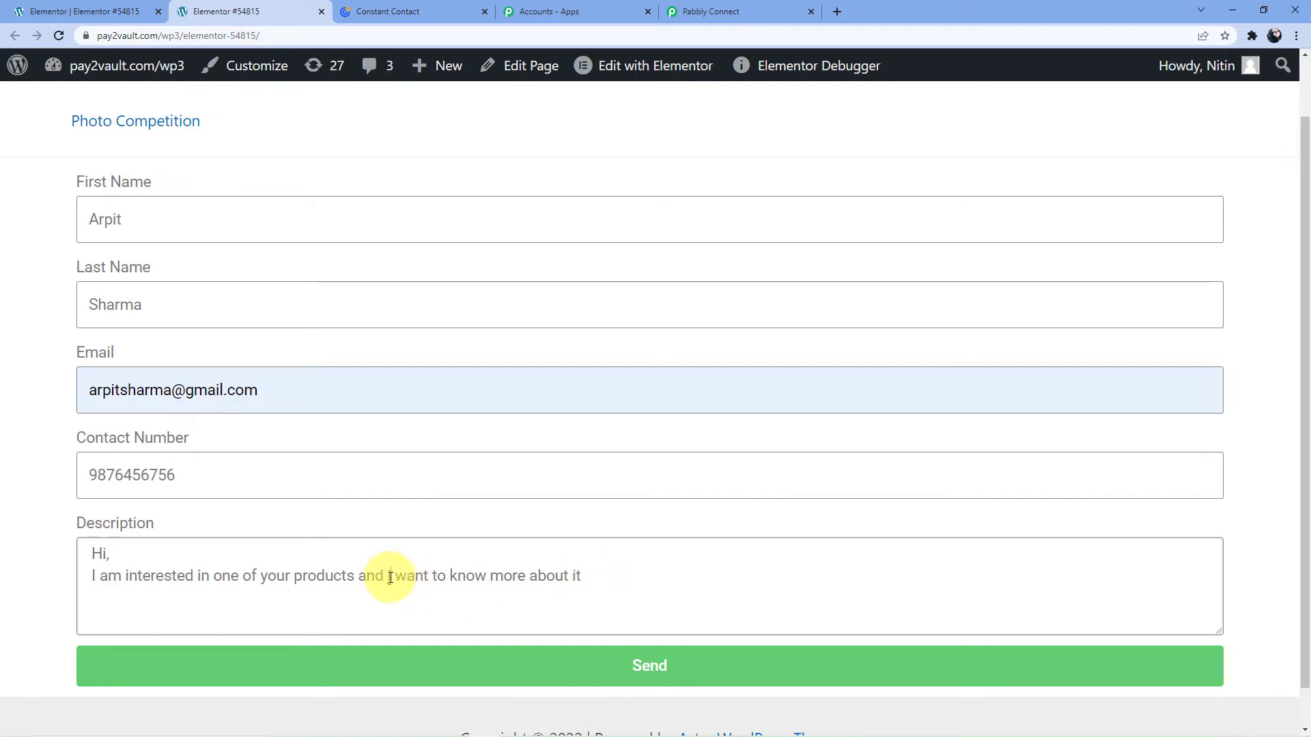
pyautogui.press('BackSpace')
pyautogui.press('BackSpace')
pyautogui.write('I')
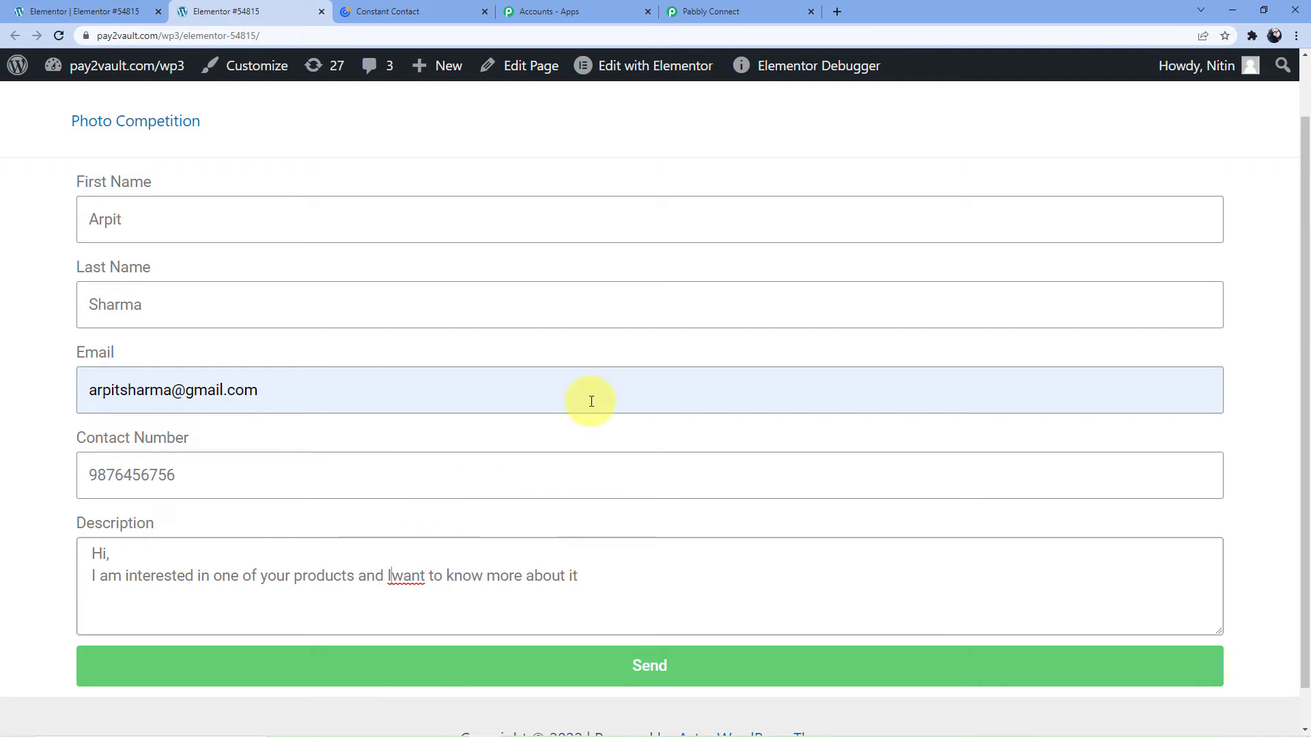
pyautogui.click(635, 586)
pyautogui.write('Please reply m')
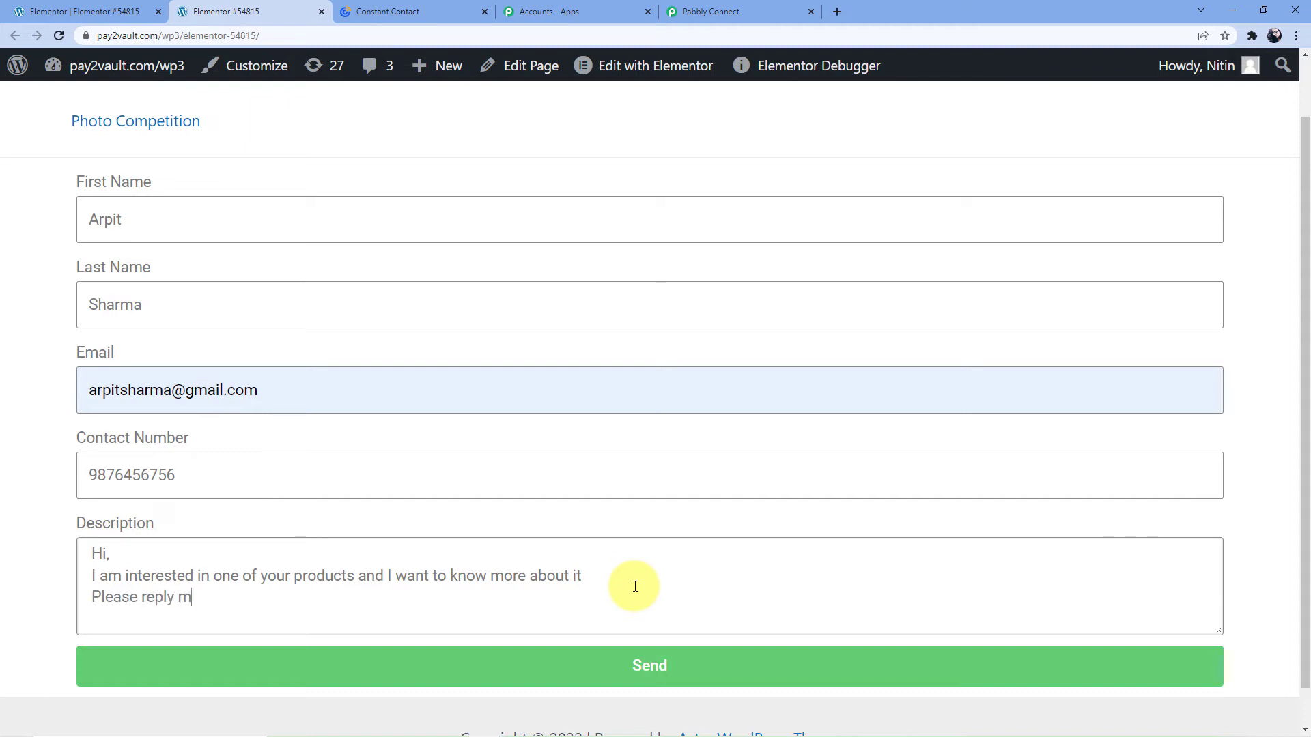
pyautogui.write('e back soon...')
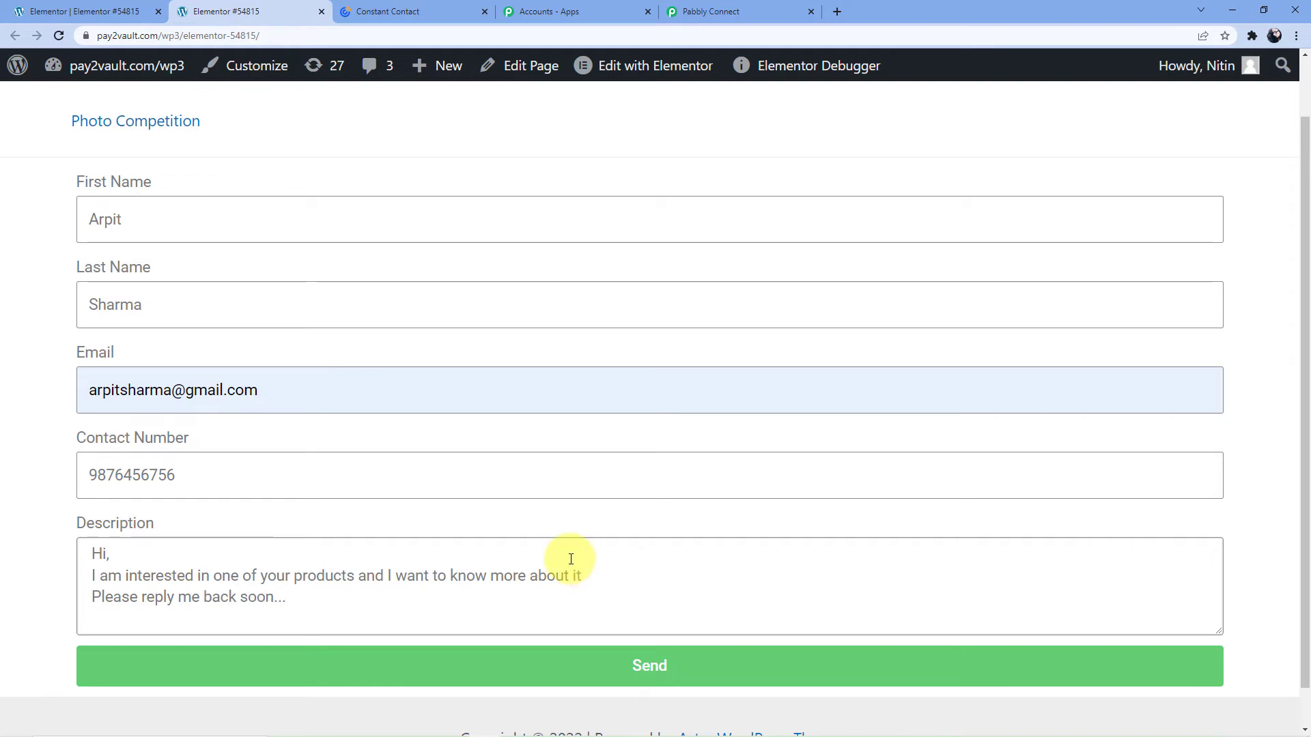
# Send the test enquiry and return to the Pabbly Connect workflow.
pyautogui.scroll(-1, 587, 594)
pyautogui.click(591, 623)
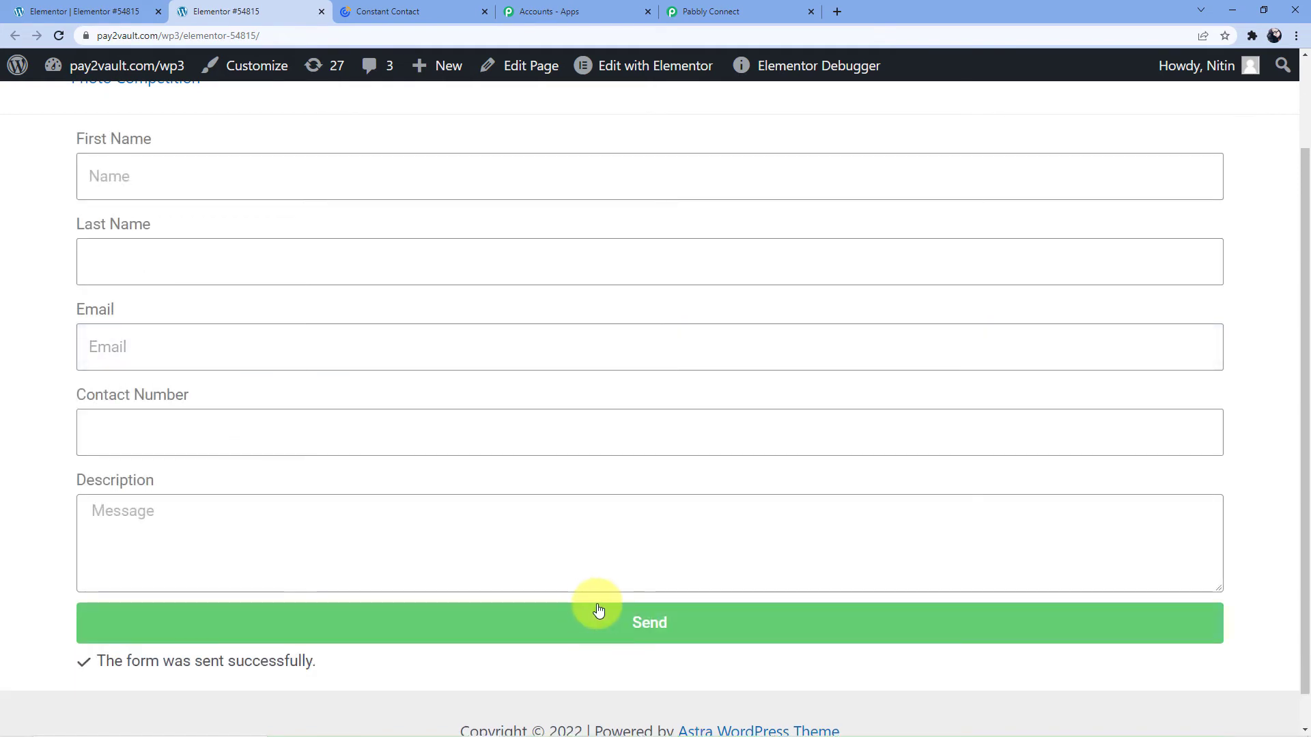
pyautogui.click(761, 9)
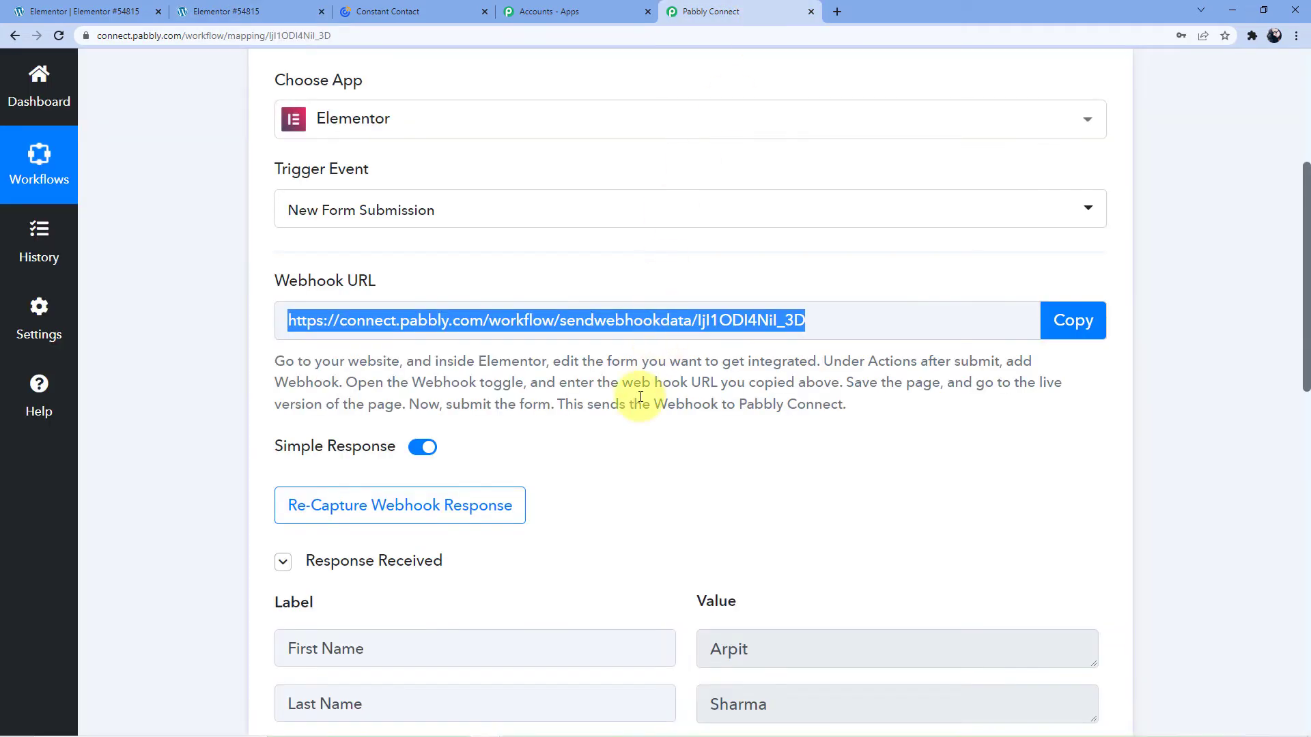
# Expand the captured Description in Response Received, then open the '2. Choose Your Next Application' card.
pyautogui.scroll(-7, 669, 307)
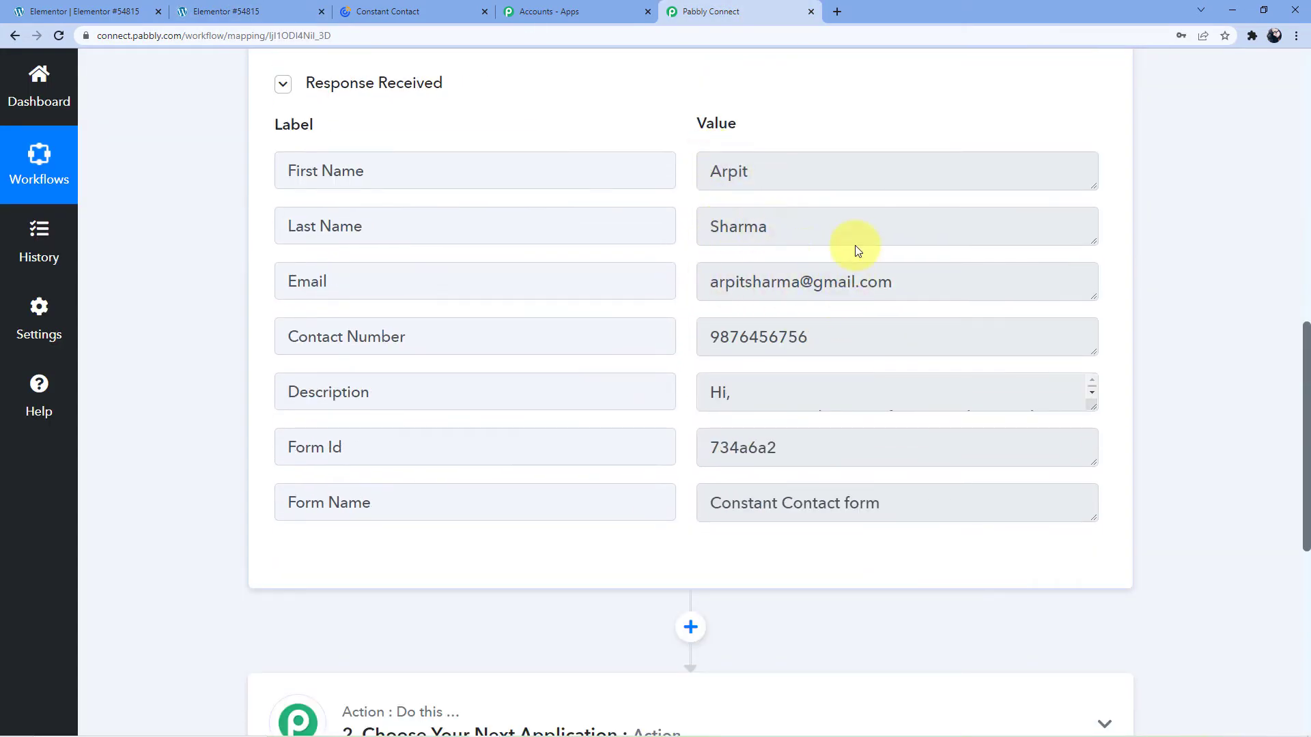
pyautogui.scroll(-2, 854, 245)
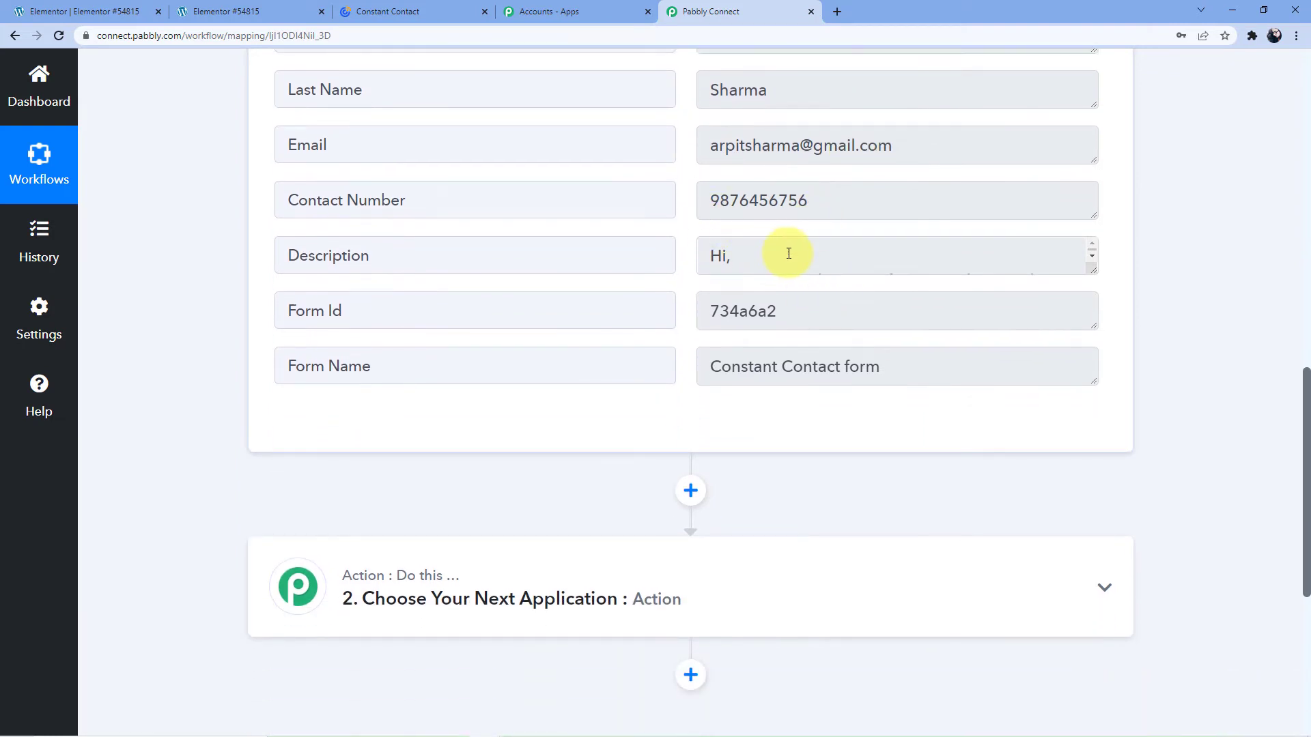
pyautogui.click(1089, 267)
pyautogui.scroll(-3, 644, 272)
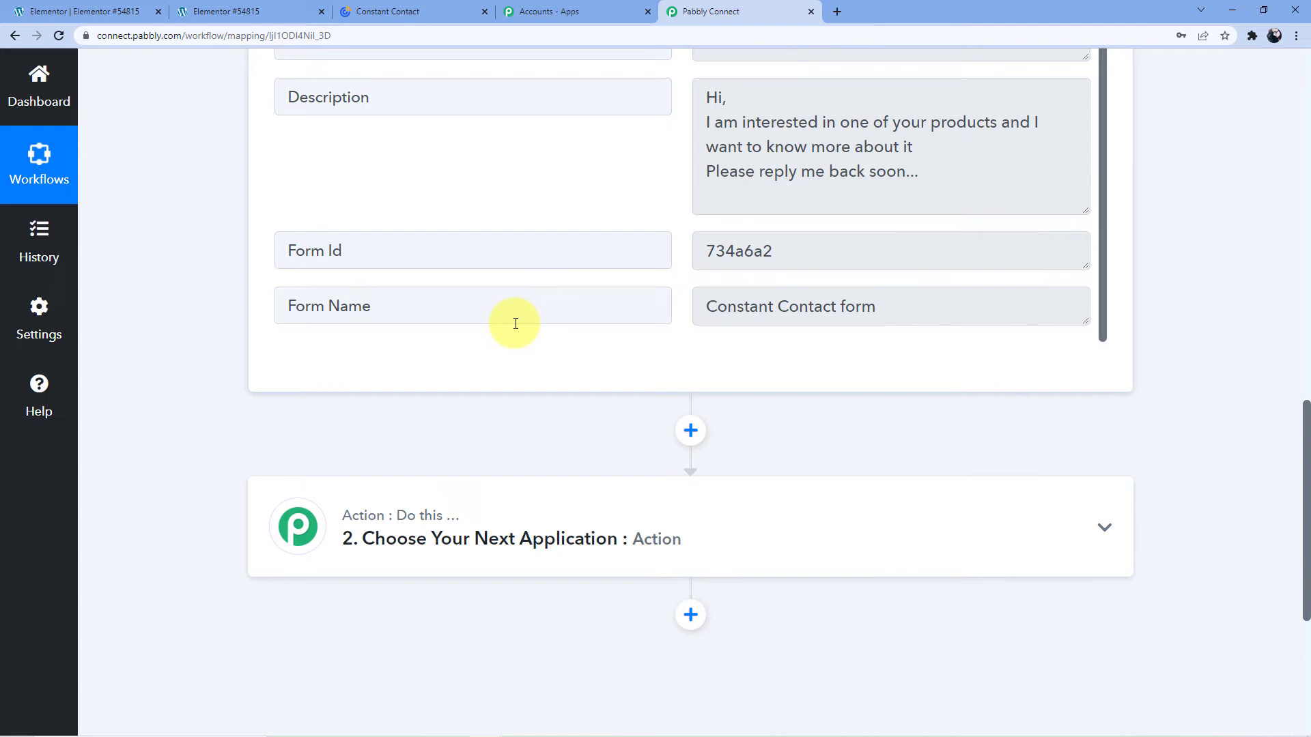
pyautogui.click(512, 519)
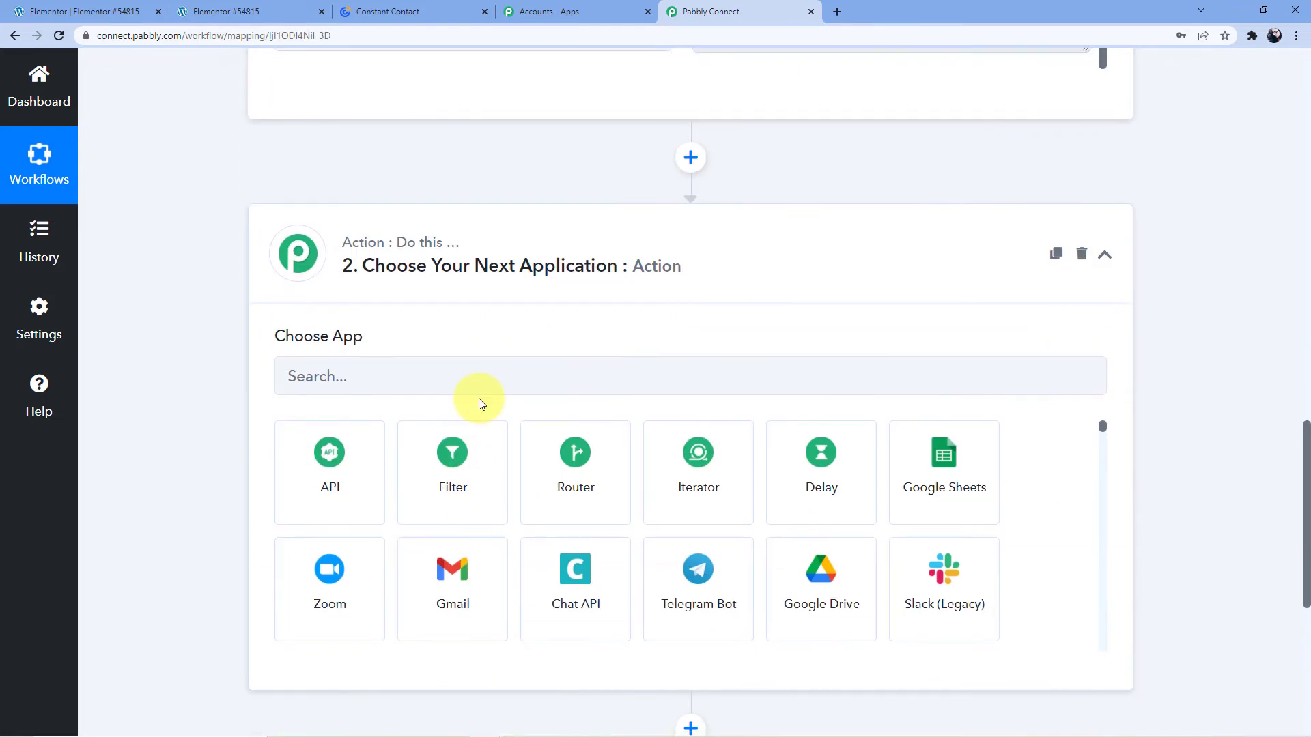
# Choose Constant Contact with the Create Contact action event and begin connecting the account.
pyautogui.click(479, 383)
pyautogui.write('Constanr')
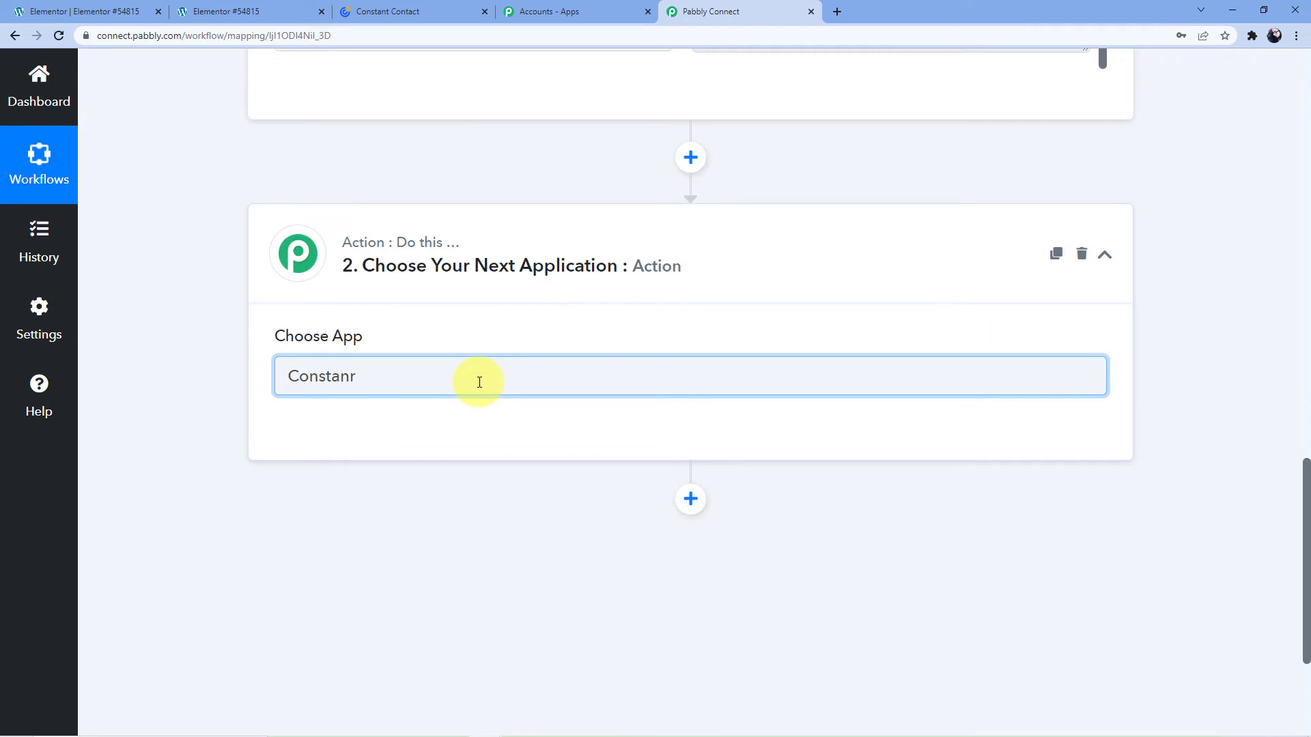
pyautogui.press('BackSpace')
pyautogui.click(351, 461)
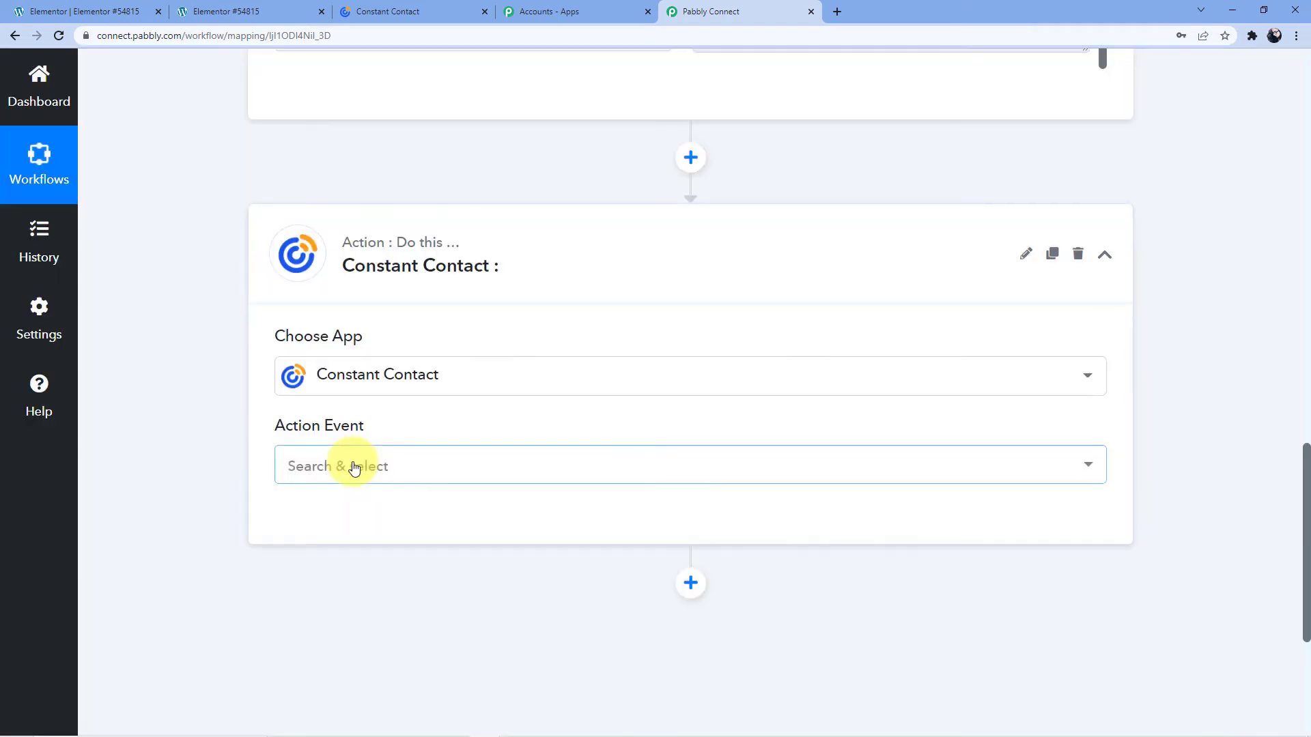
pyautogui.click(354, 471)
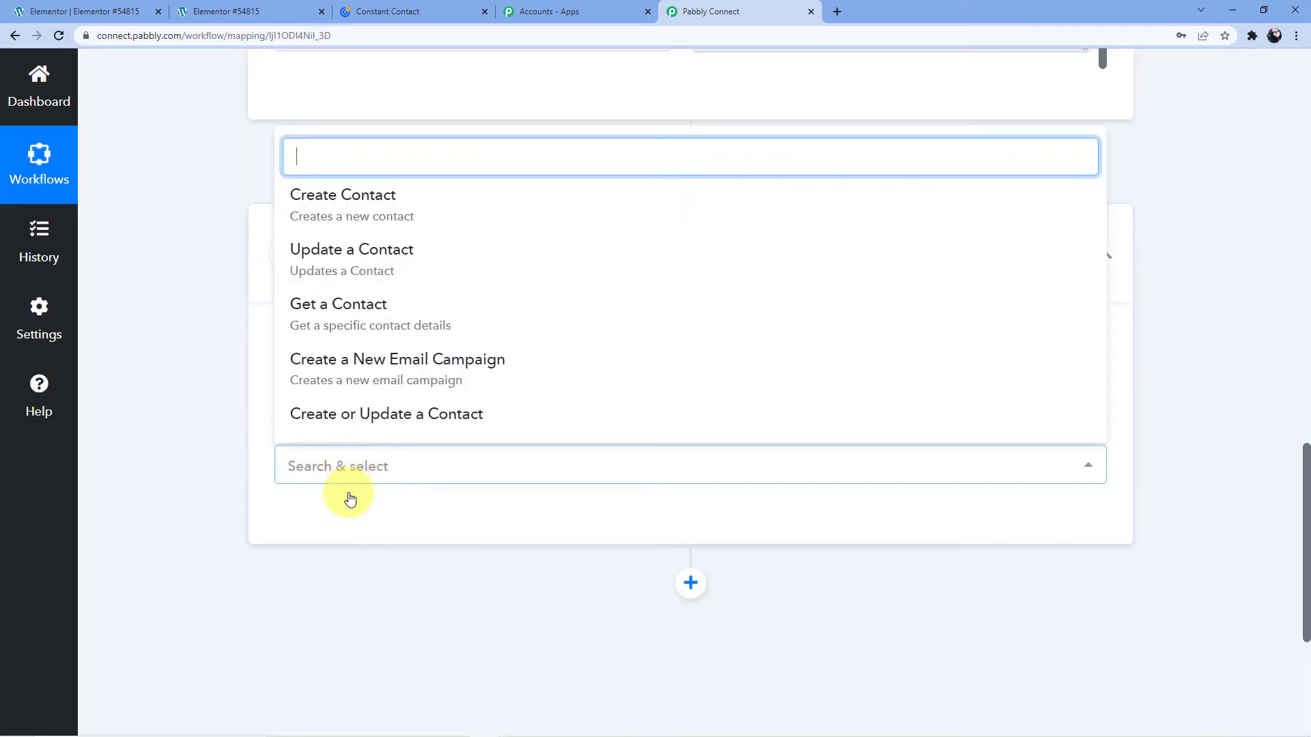
pyautogui.click(353, 210)
pyautogui.click(322, 540)
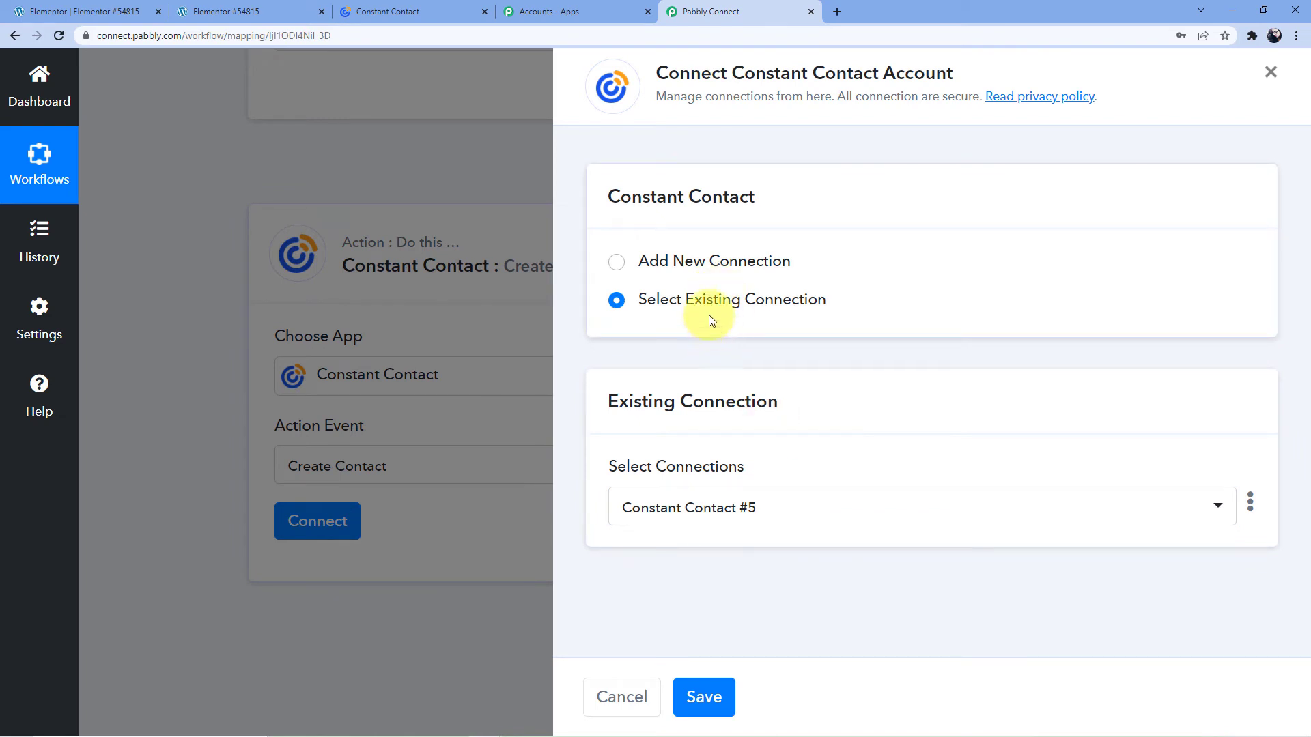
# Add a new Constant Contact connection and allow Pabbly Connect access in the authorization popup.
pyautogui.click(686, 271)
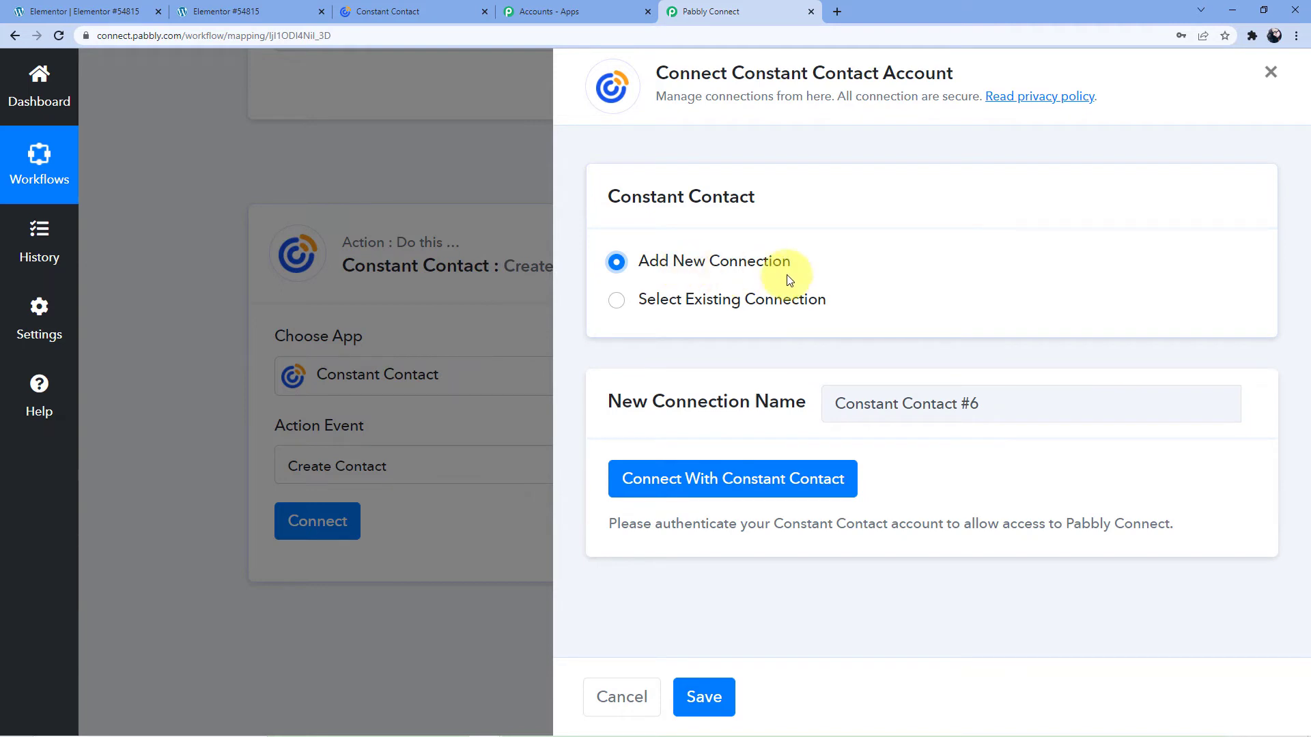
pyautogui.click(699, 489)
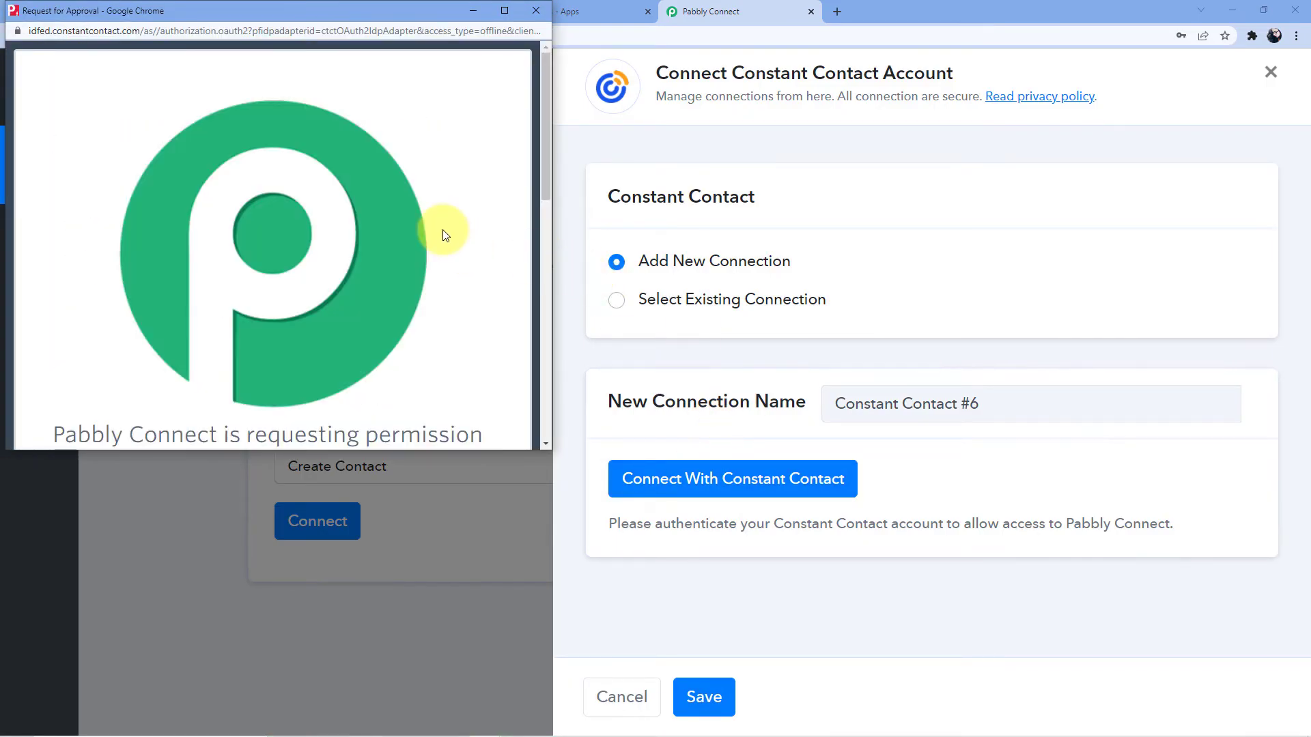
pyautogui.scroll(-1, 454, 250)
pyautogui.scroll(-7, 316, 219)
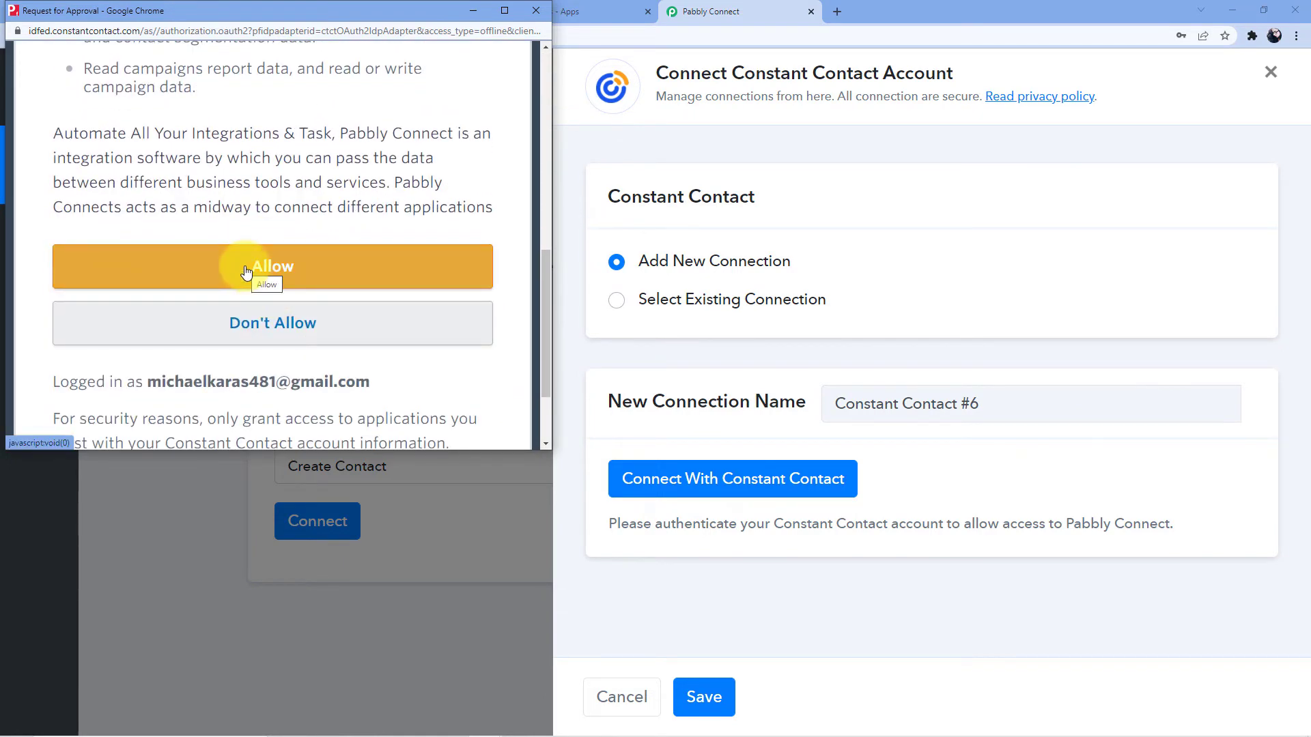
pyautogui.click(246, 272)
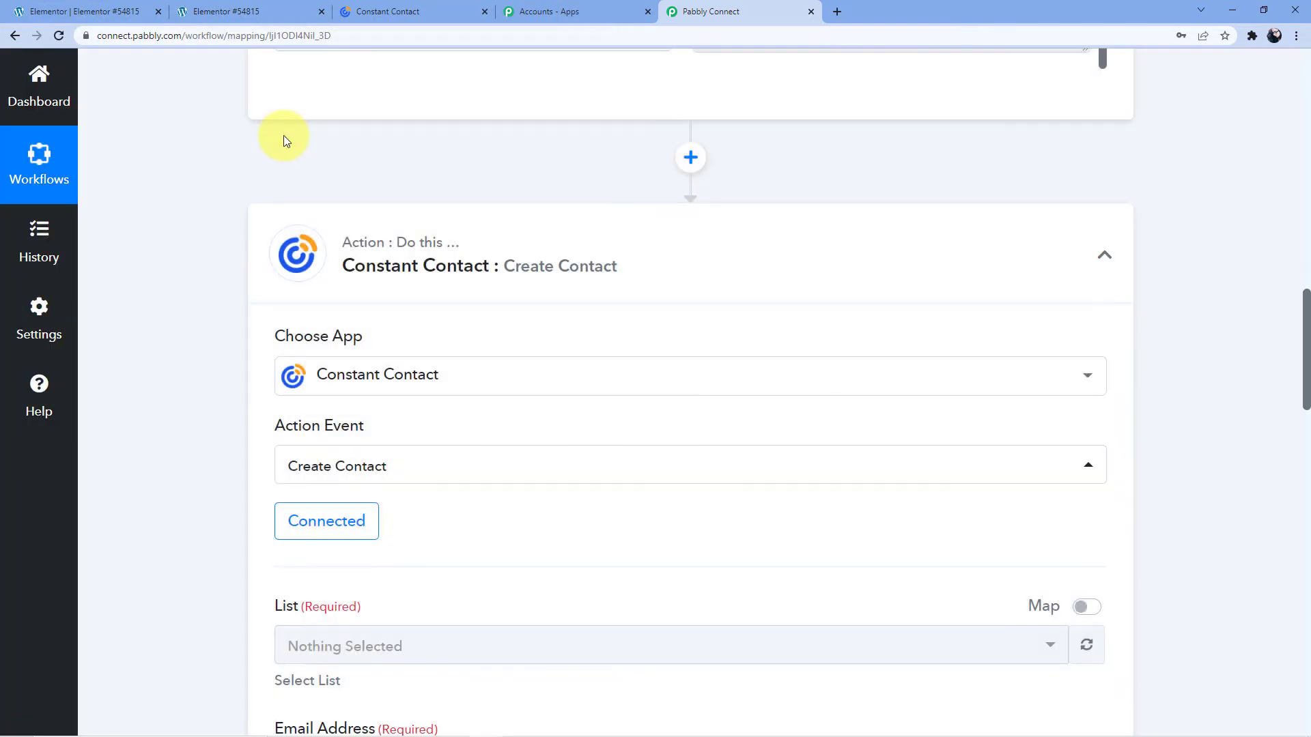
pyautogui.scroll(-3, 378, 189)
pyautogui.scroll(-2, 379, 189)
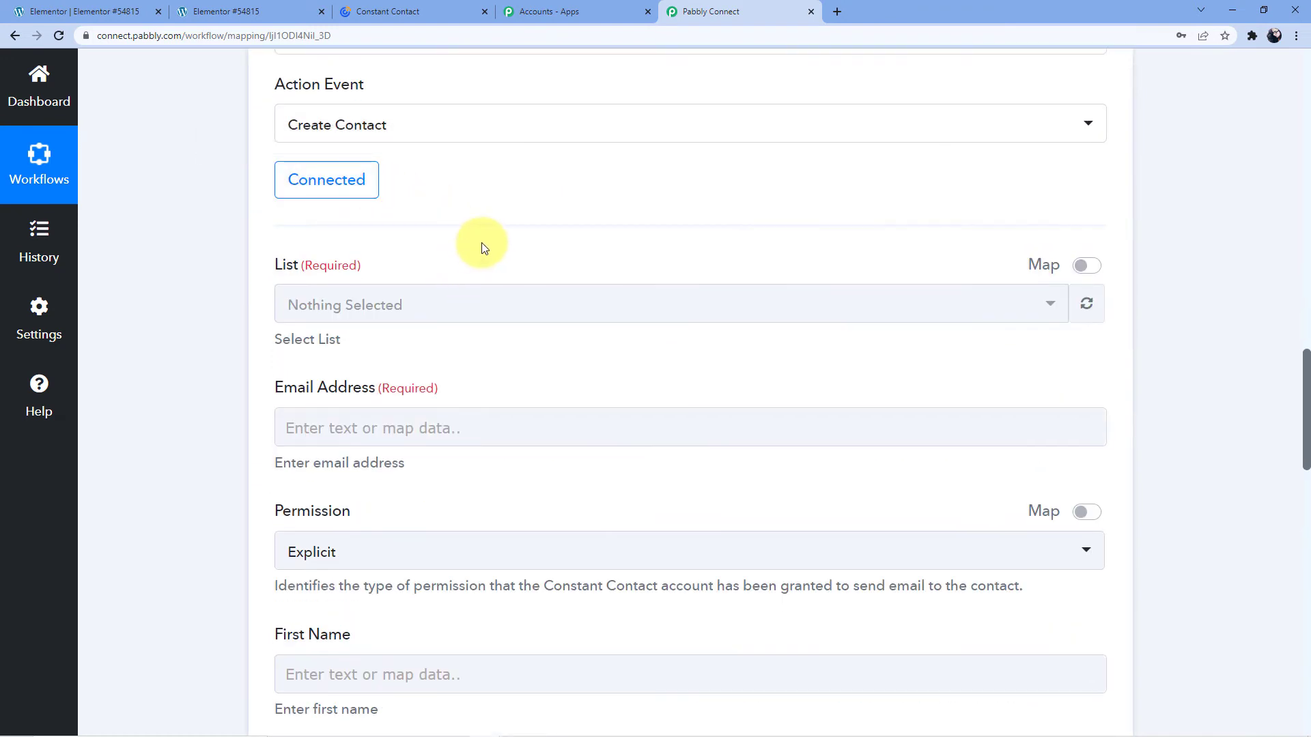
pyautogui.scroll(1, 481, 247)
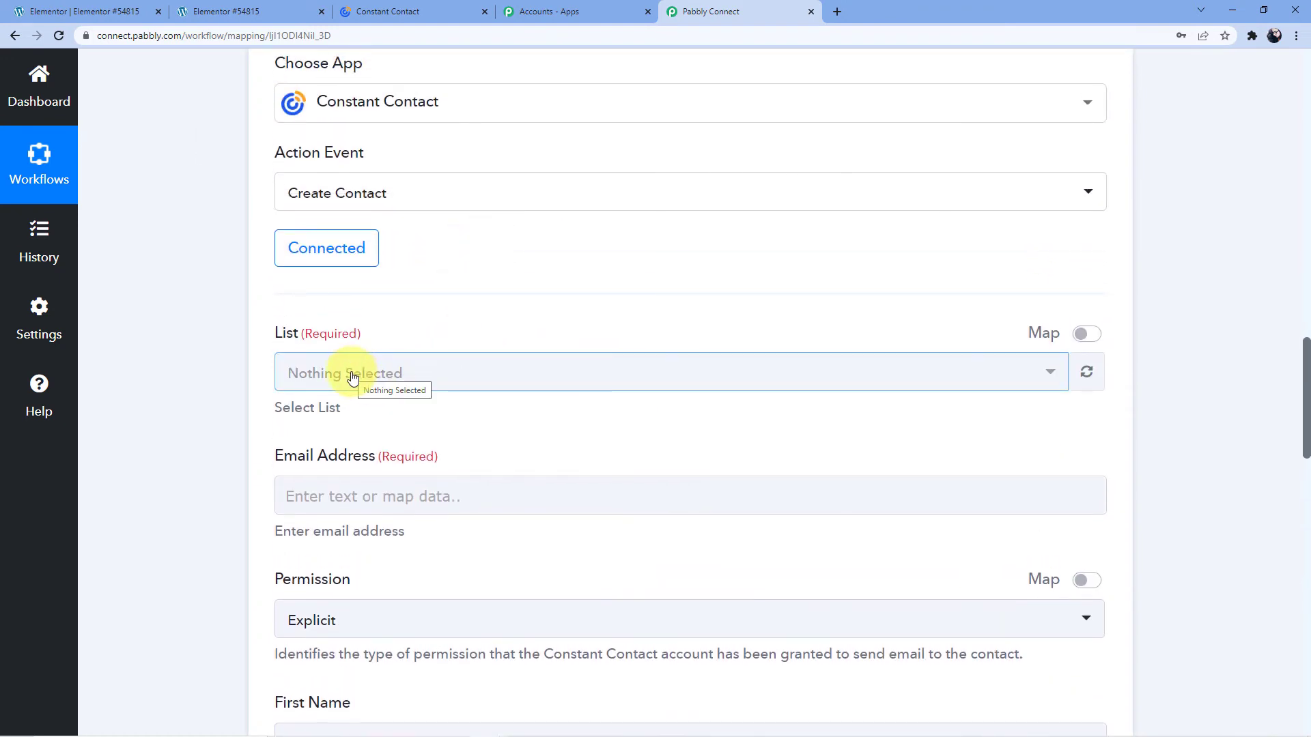
pyautogui.scroll(-2, 411, 414)
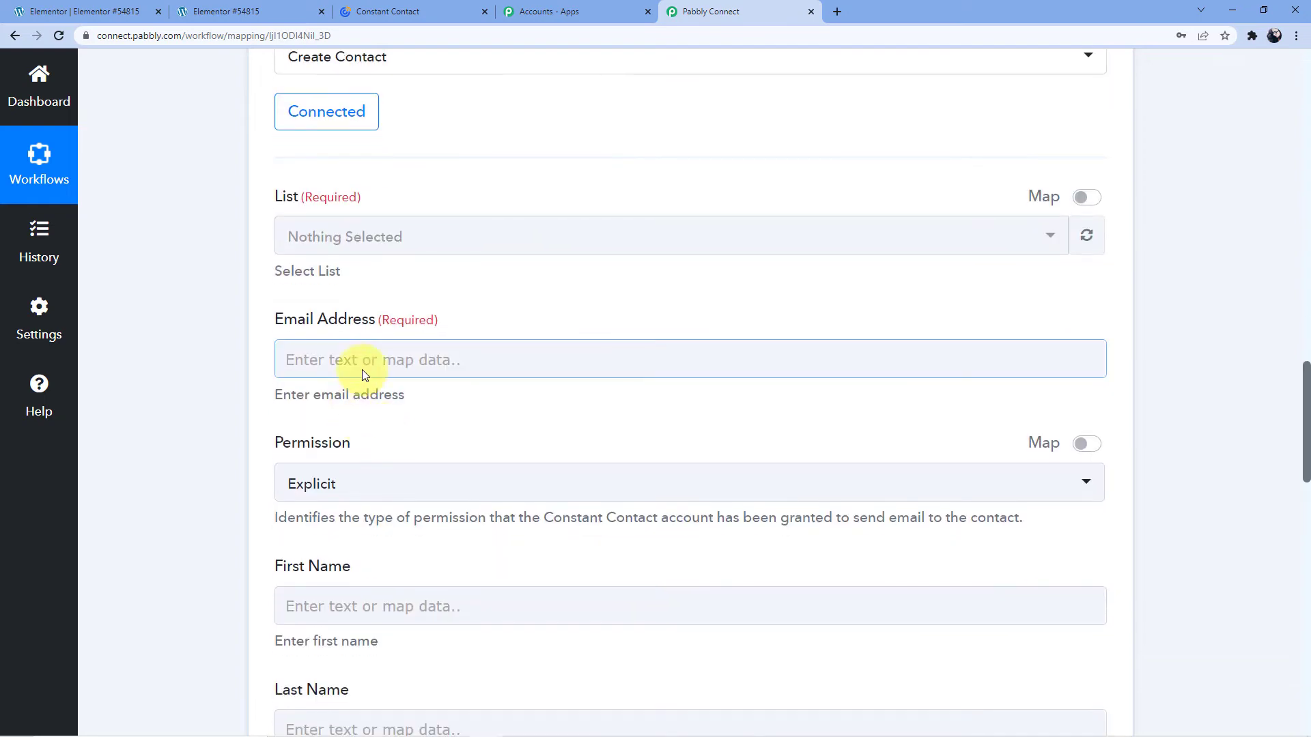
pyautogui.scroll(-6, 402, 463)
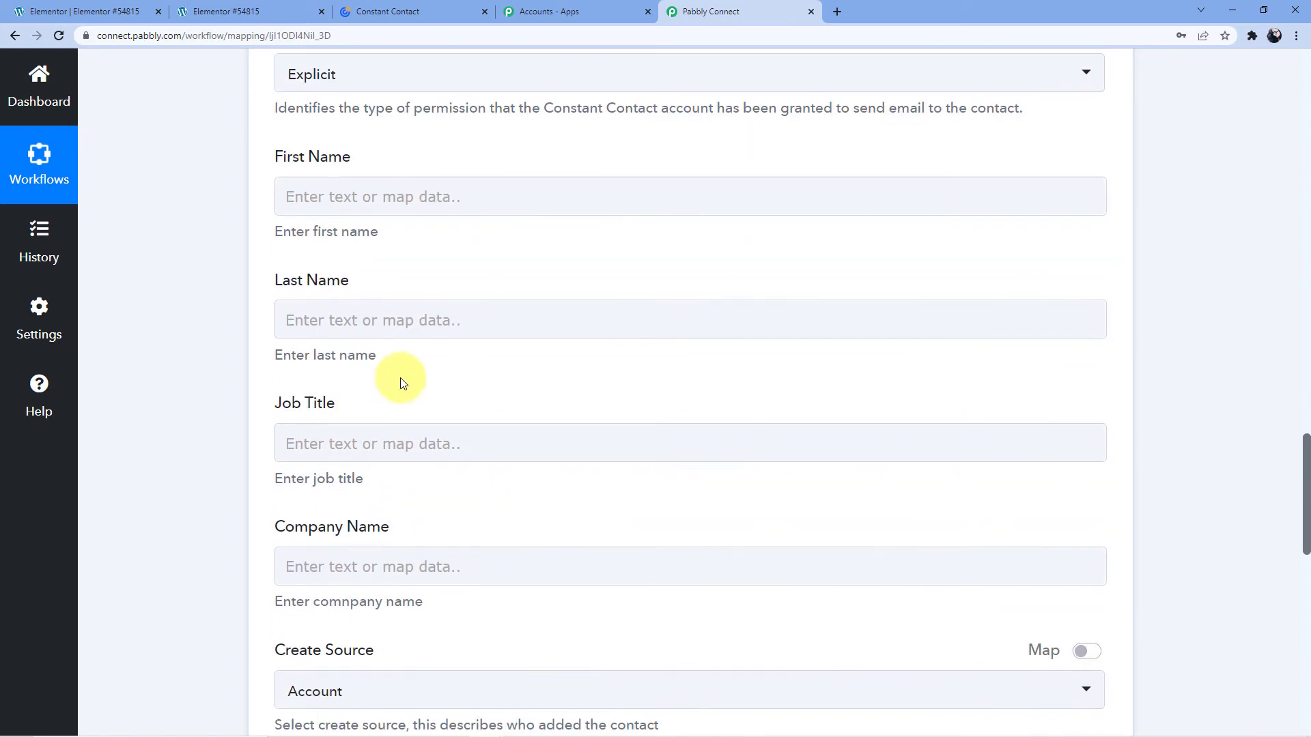
pyautogui.scroll(-3, 378, 477)
pyautogui.scroll(6, 139, 493)
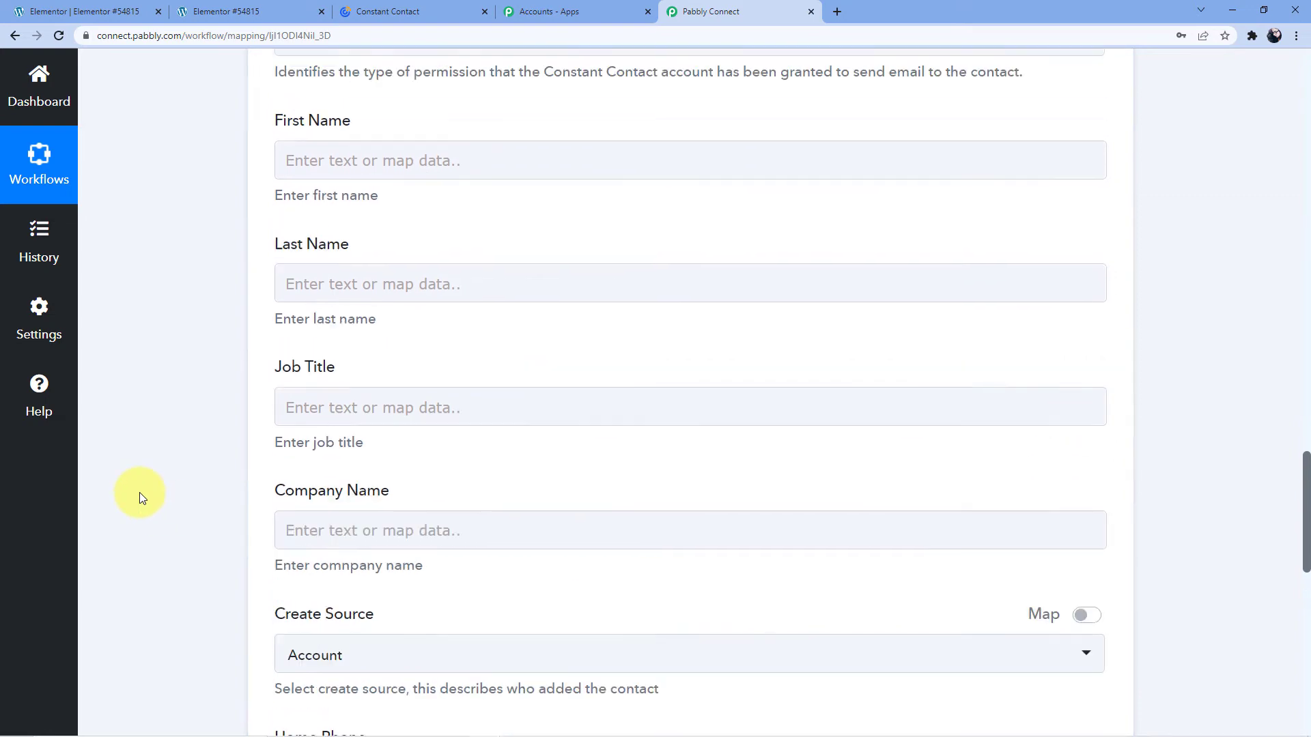
pyautogui.scroll(5, 149, 485)
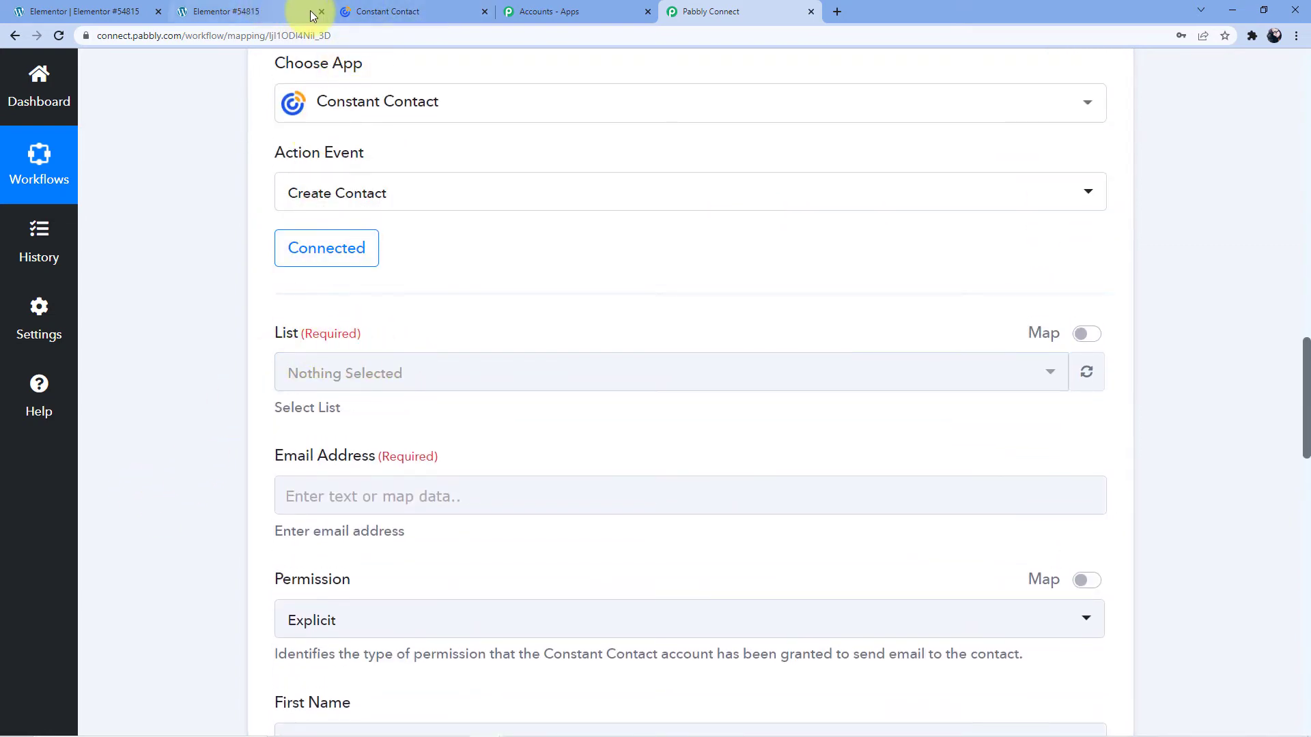
# Check the General Interest list in Constant Contact's Contacts, then return to the lists overview.
pyautogui.click(403, 10)
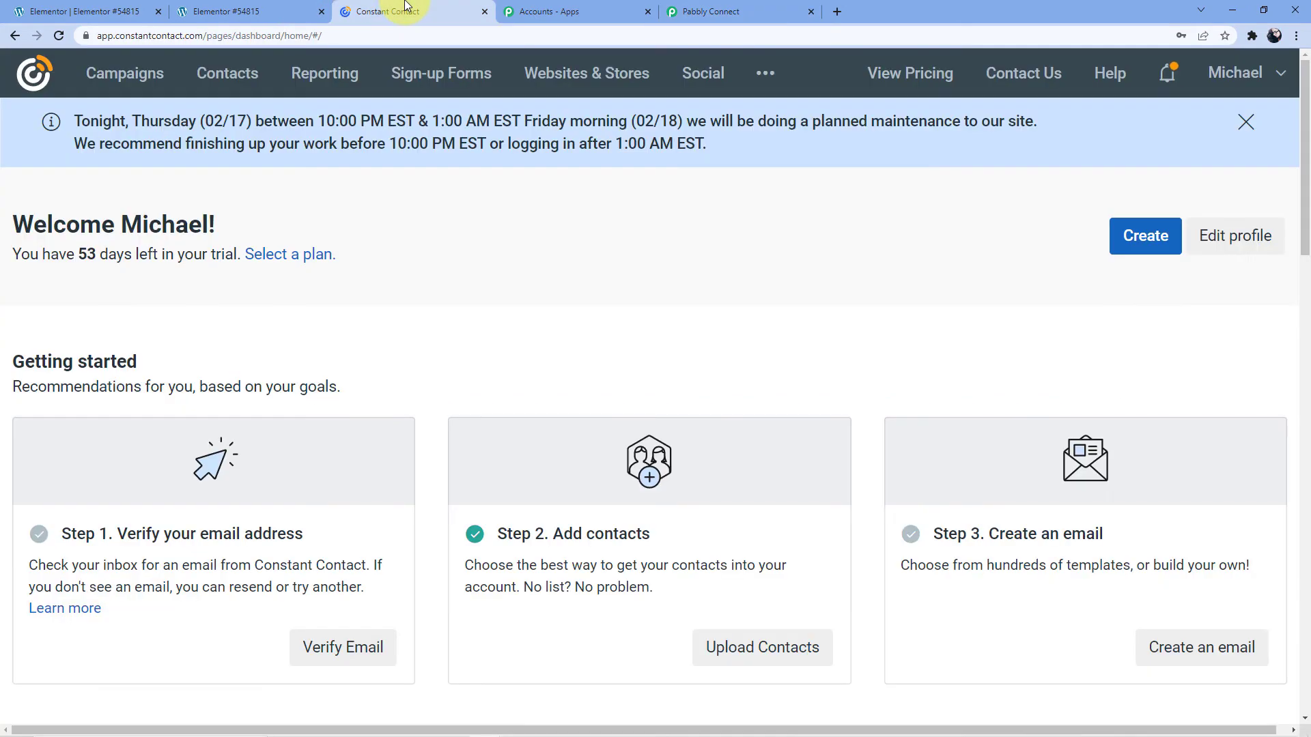
pyautogui.click(246, 81)
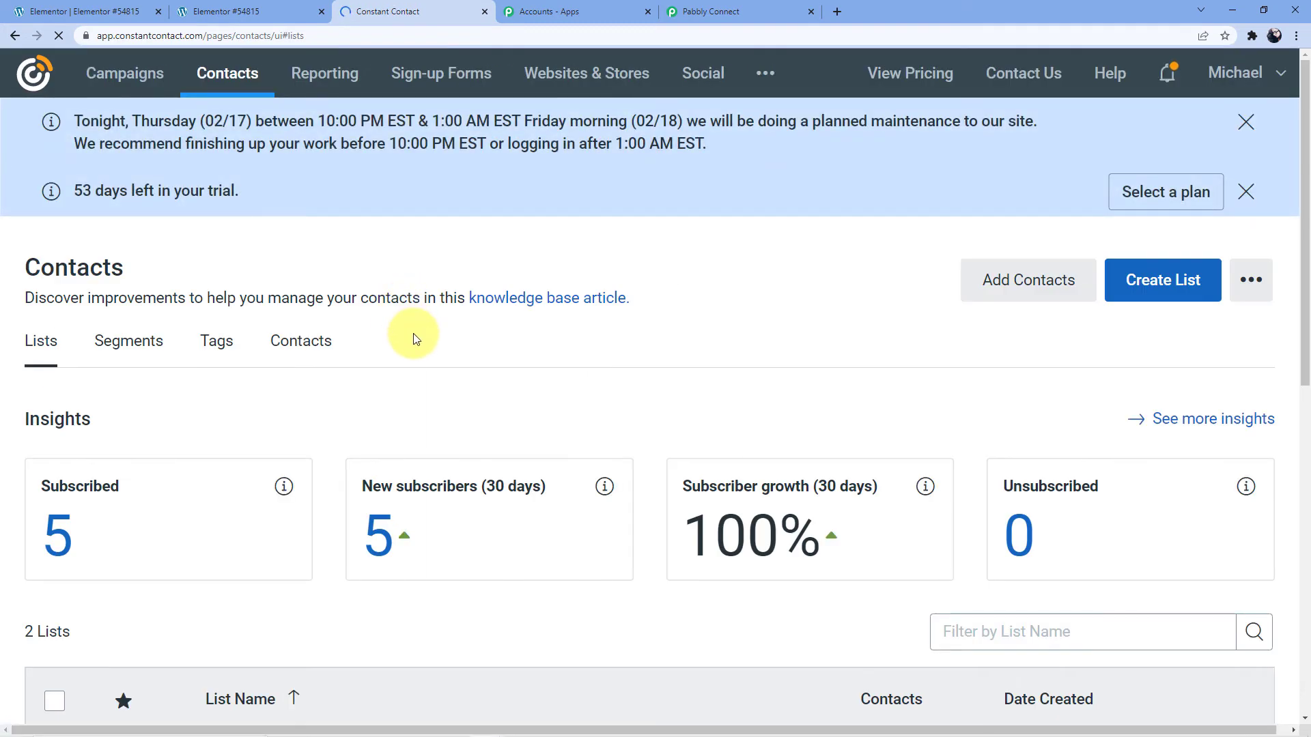
pyautogui.scroll(-2, 100, 330)
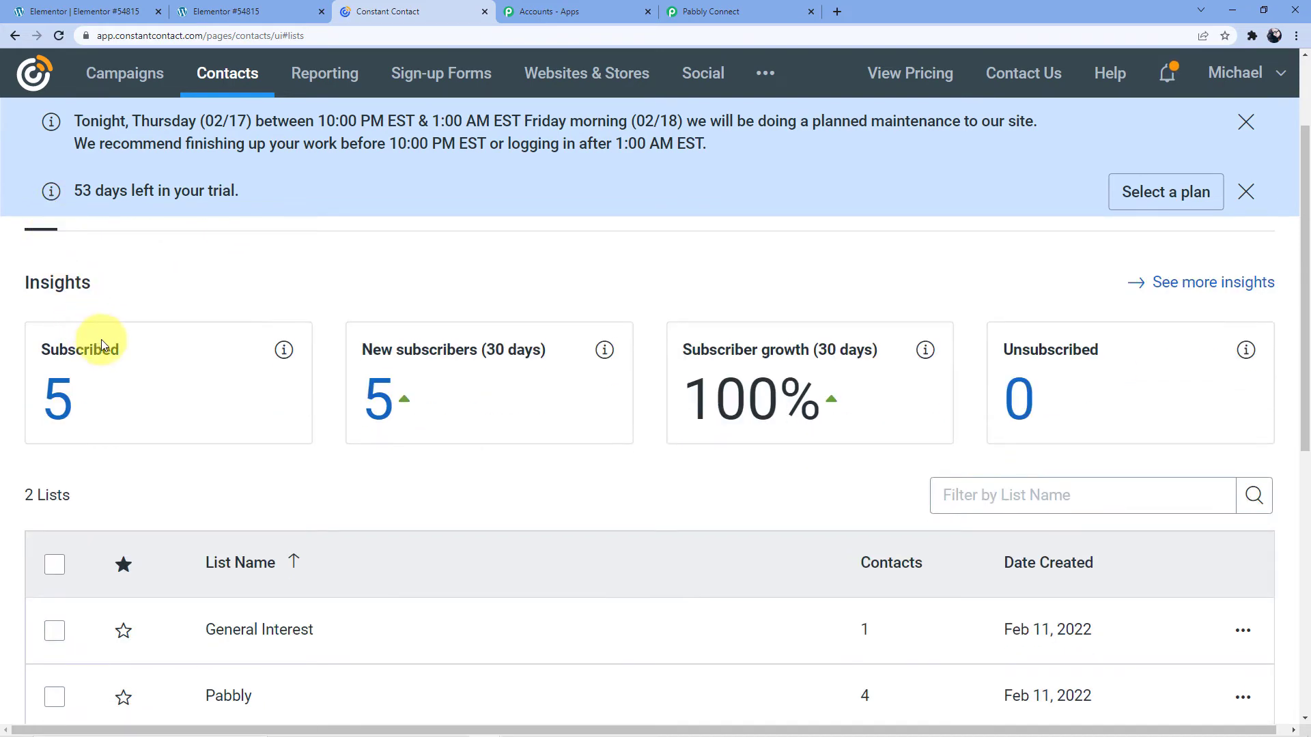
pyautogui.scroll(-2, 96, 338)
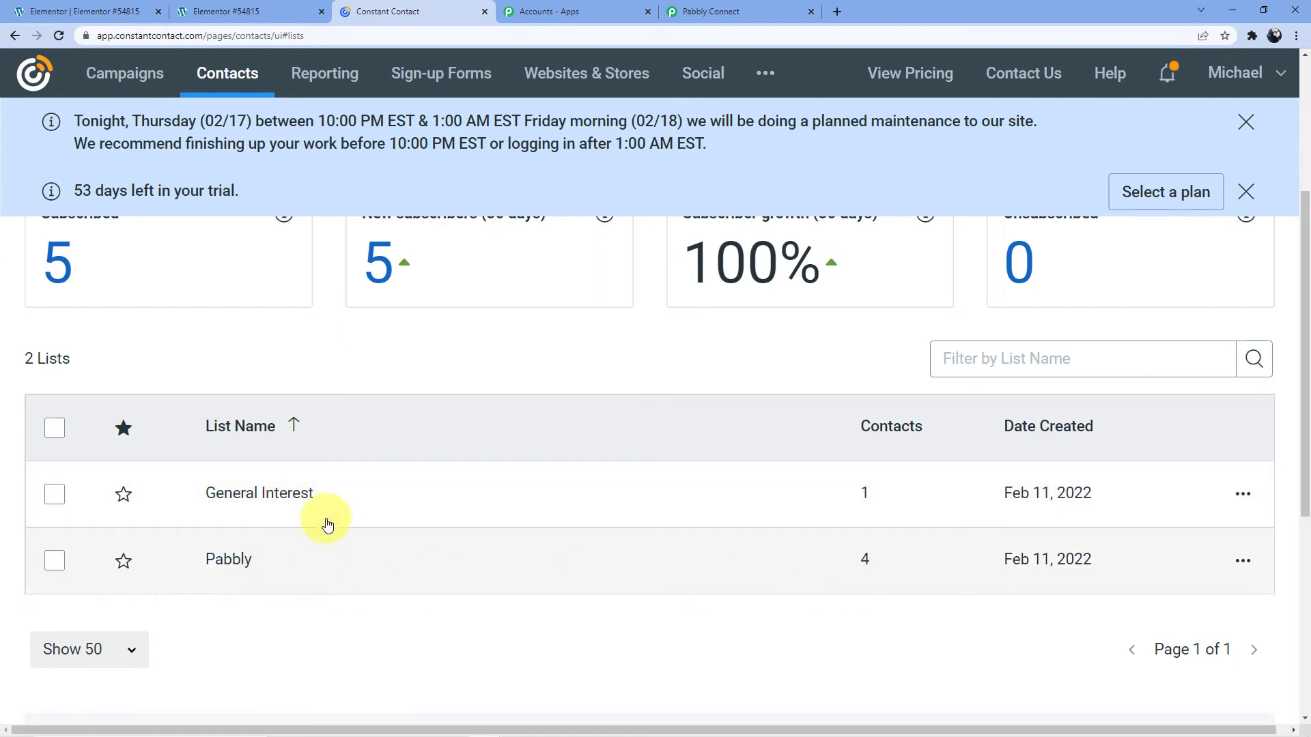
pyautogui.click(297, 494)
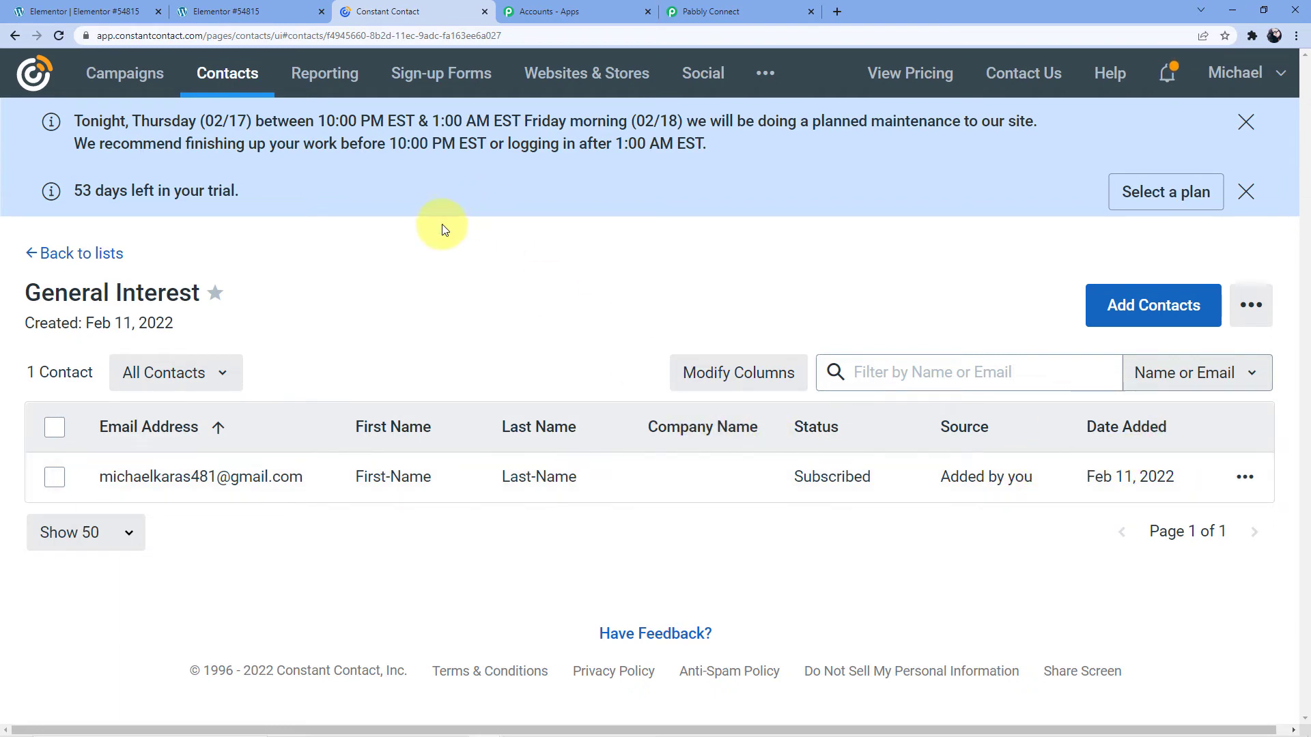
pyautogui.click(14, 40)
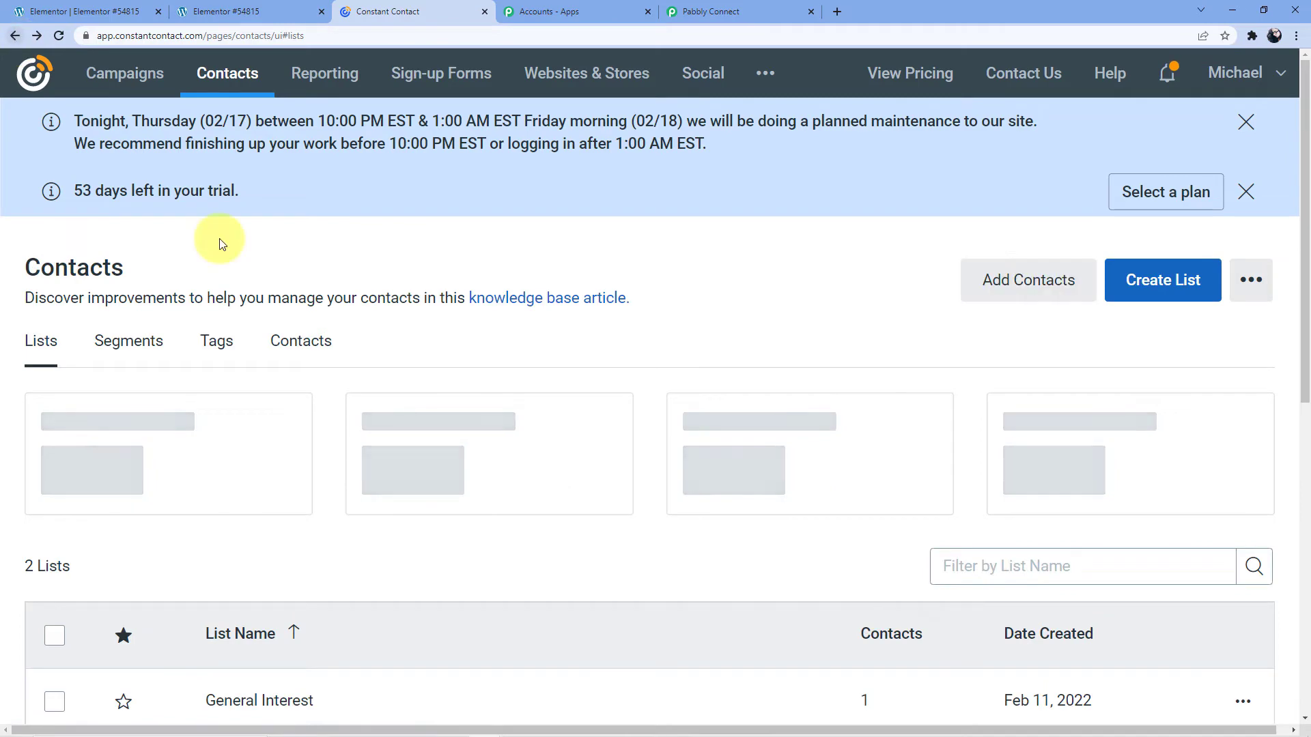
pyautogui.scroll(-4, 403, 512)
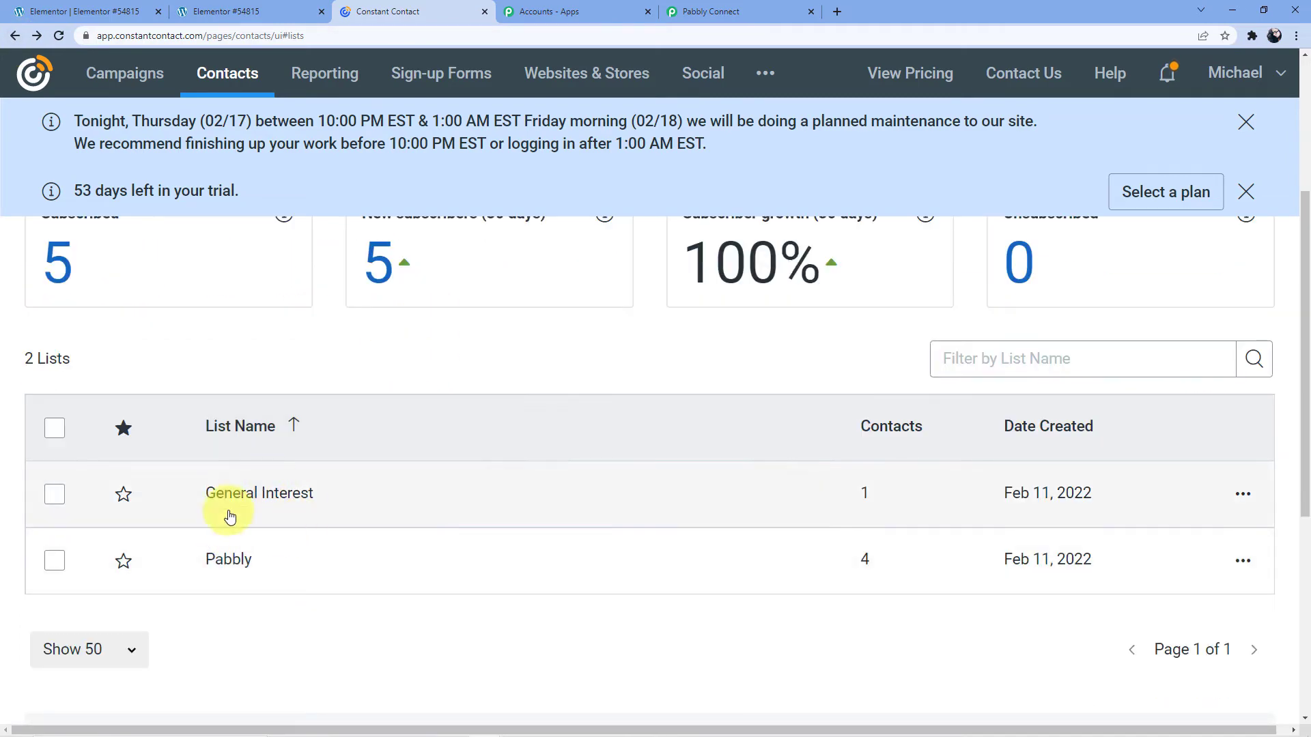
pyautogui.click(725, 14)
# Set the Create Contact action's List to General Interest.
pyautogui.click(374, 371)
pyautogui.click(369, 499)
pyautogui.click(369, 499)
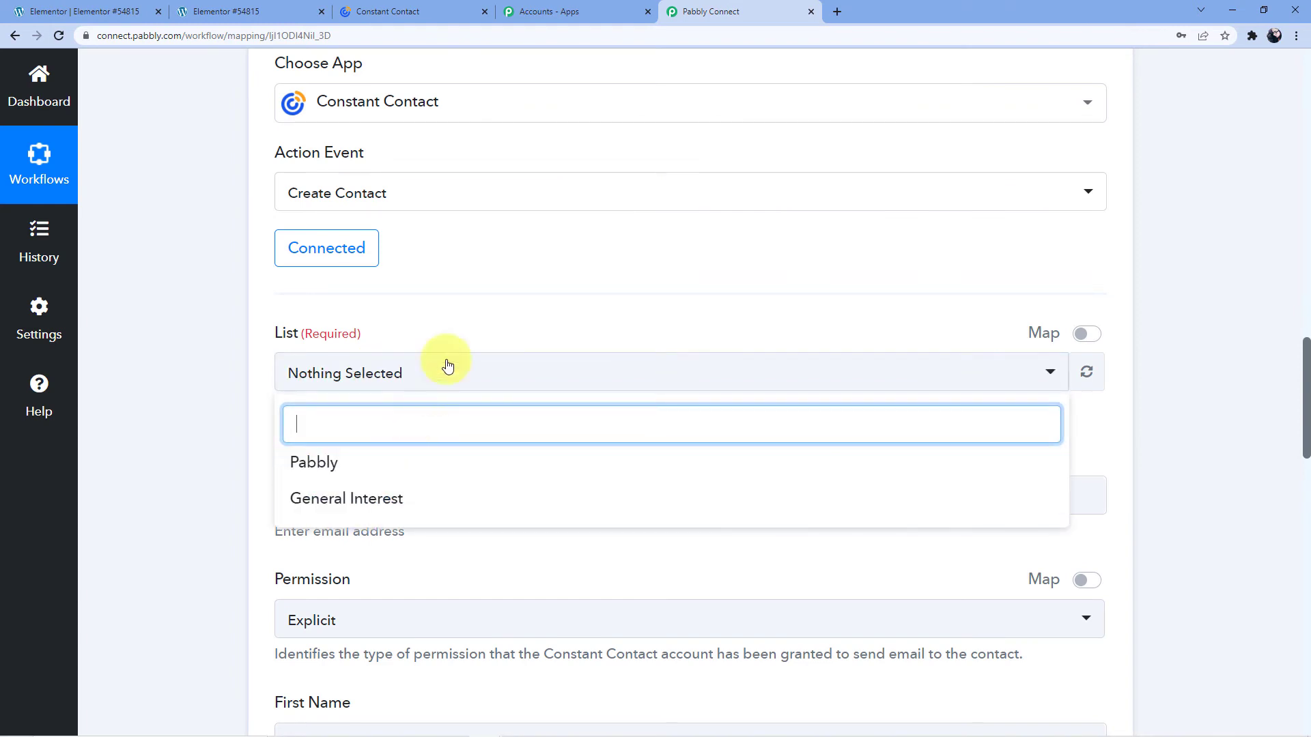
pyautogui.click(375, 499)
pyautogui.click(468, 314)
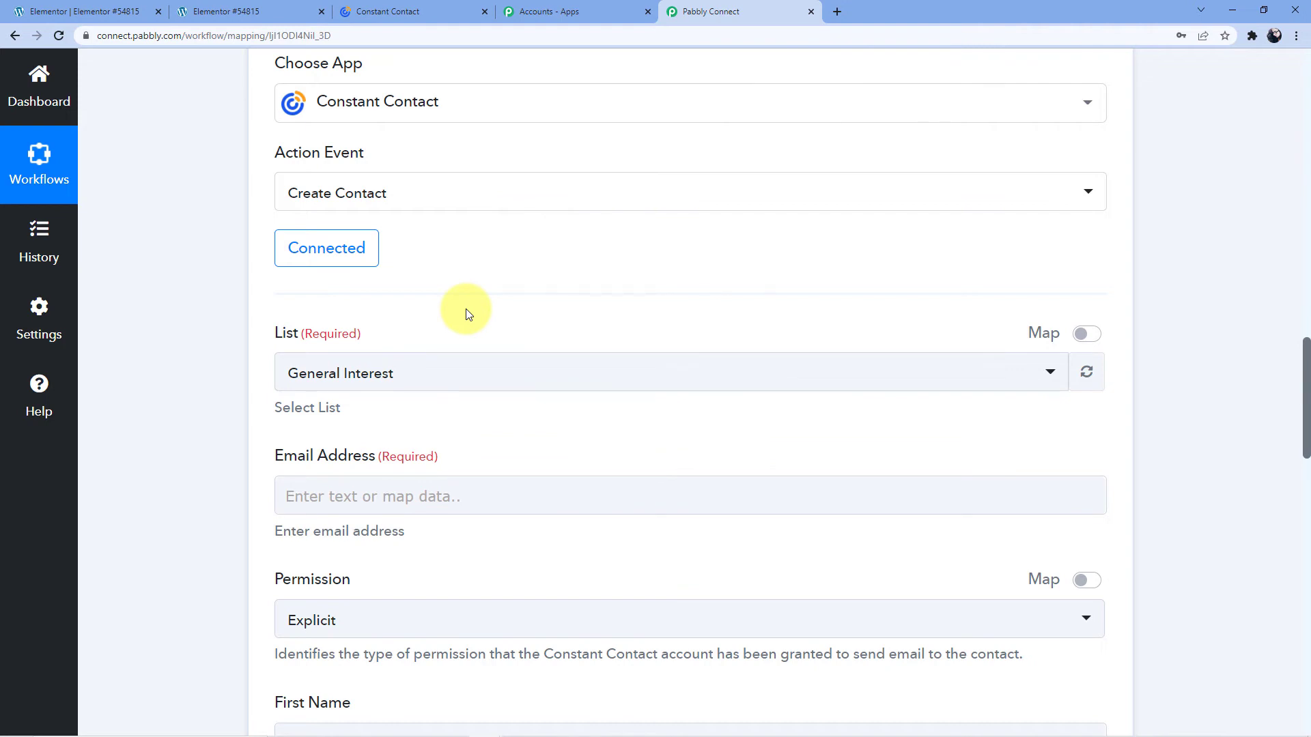
pyautogui.scroll(-3, 468, 313)
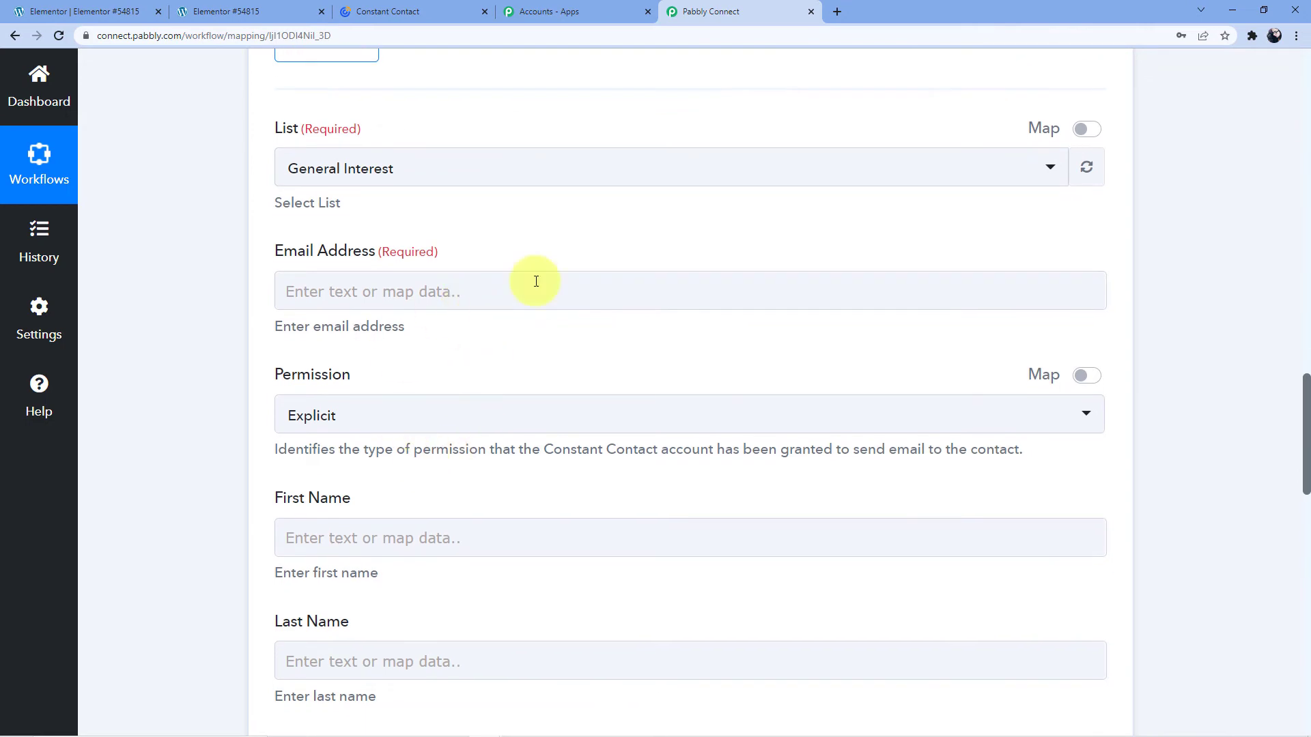
pyautogui.scroll(5, 498, 454)
pyautogui.scroll(8, 501, 448)
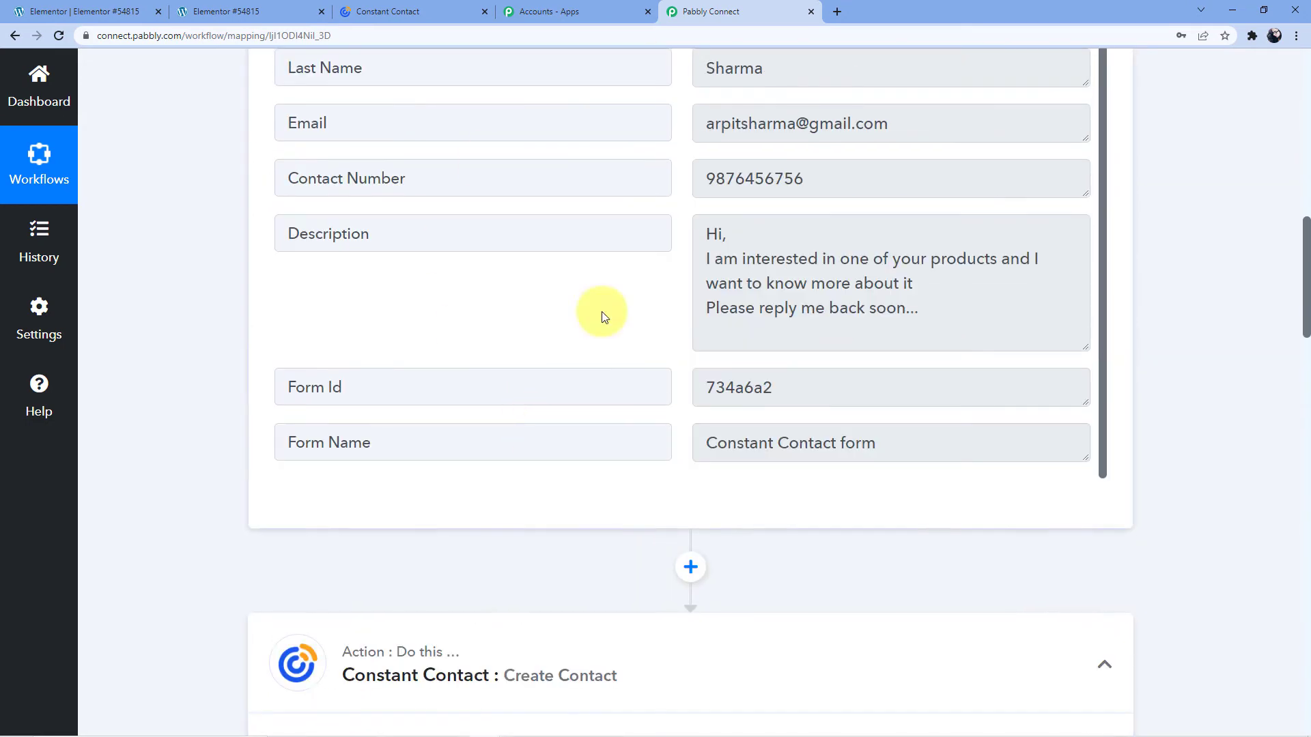
pyautogui.scroll(-1, 457, 171)
pyautogui.scroll(-11, 456, 170)
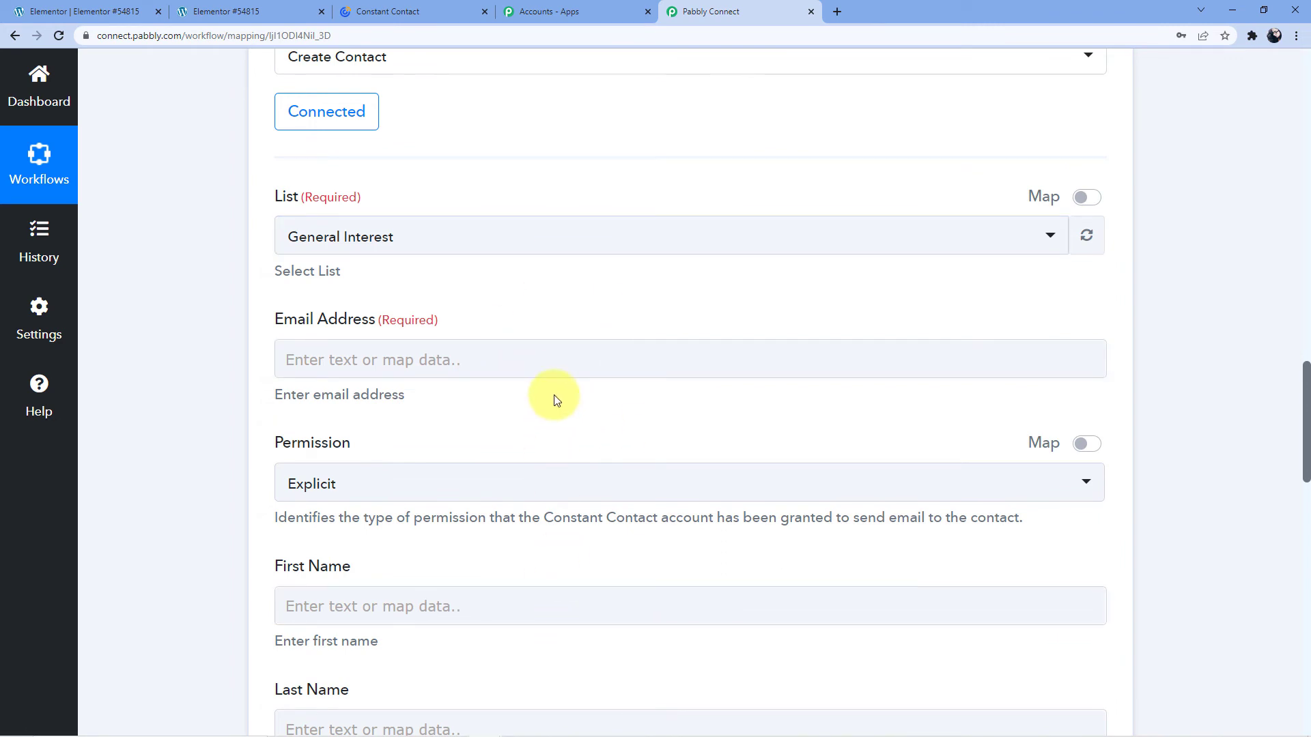
# Map the Elementor submission's Email into the Email Address field.
pyautogui.click(526, 362)
pyautogui.scroll(-3, 505, 342)
pyautogui.click(465, 301)
pyautogui.scroll(-1, 608, 394)
pyautogui.scroll(-1, 607, 394)
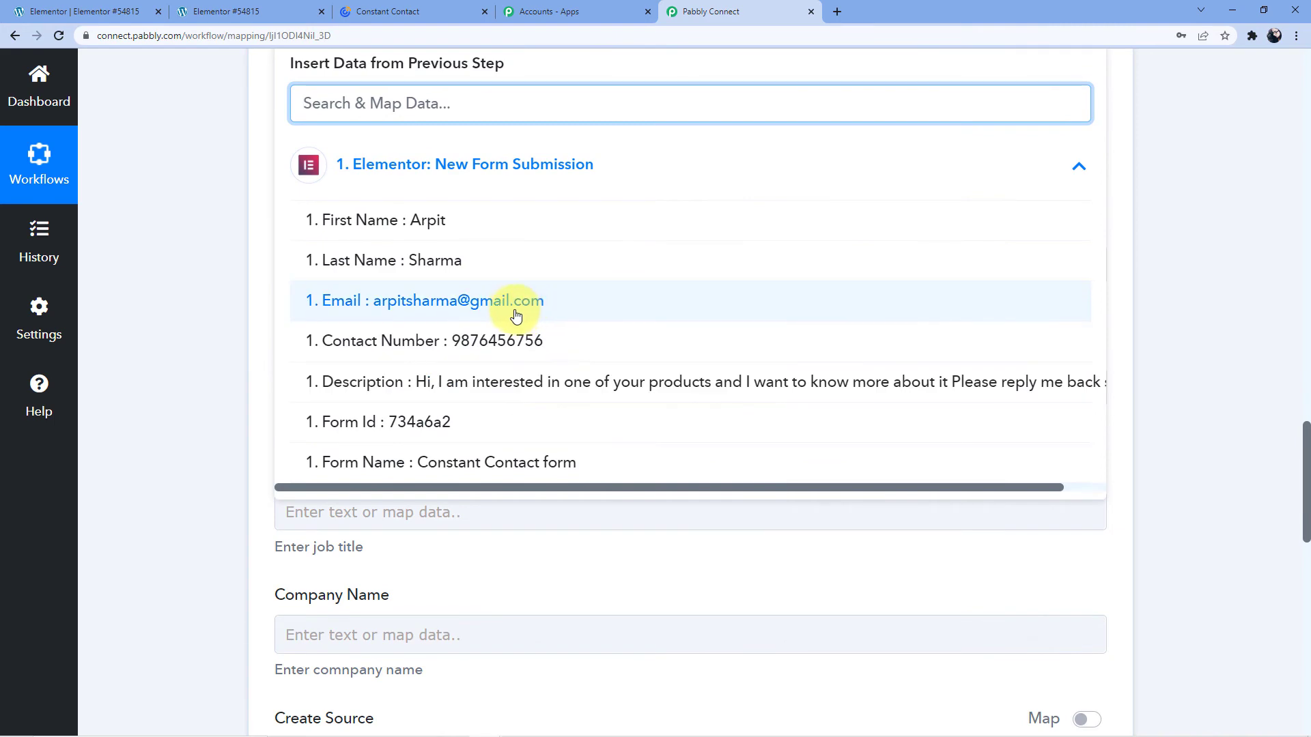
pyautogui.click(515, 310)
pyautogui.click(268, 400)
# Map the submission's First Name and Last Name into the matching contact fields.
pyautogui.scroll(3, 301, 342)
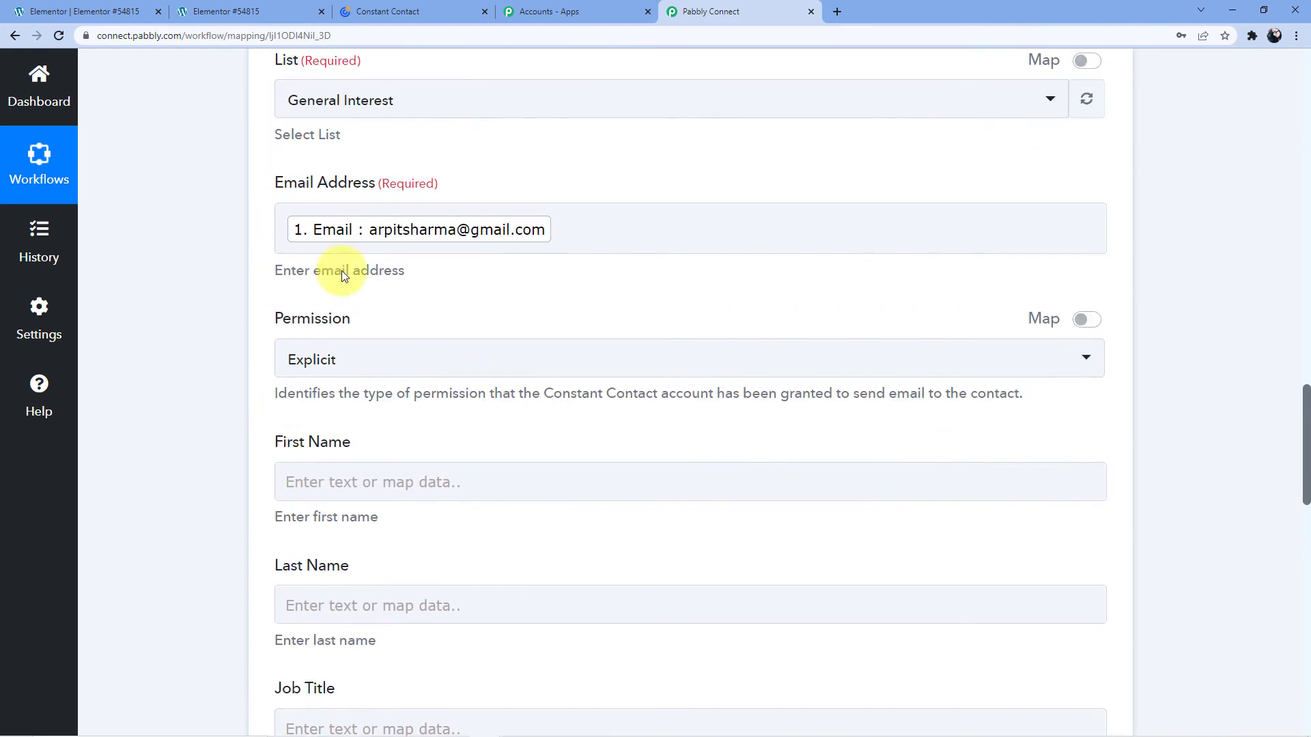
pyautogui.scroll(-3, 389, 257)
pyautogui.click(367, 268)
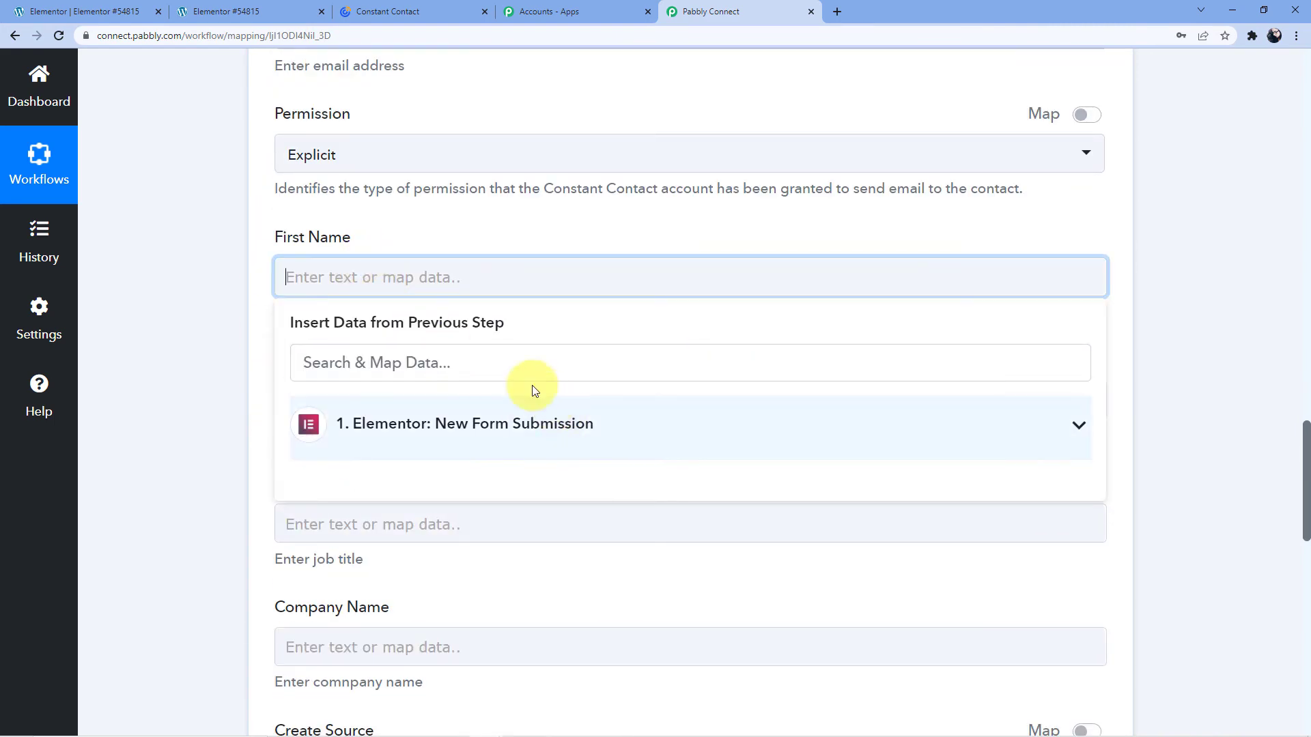
pyautogui.click(482, 418)
pyautogui.click(444, 483)
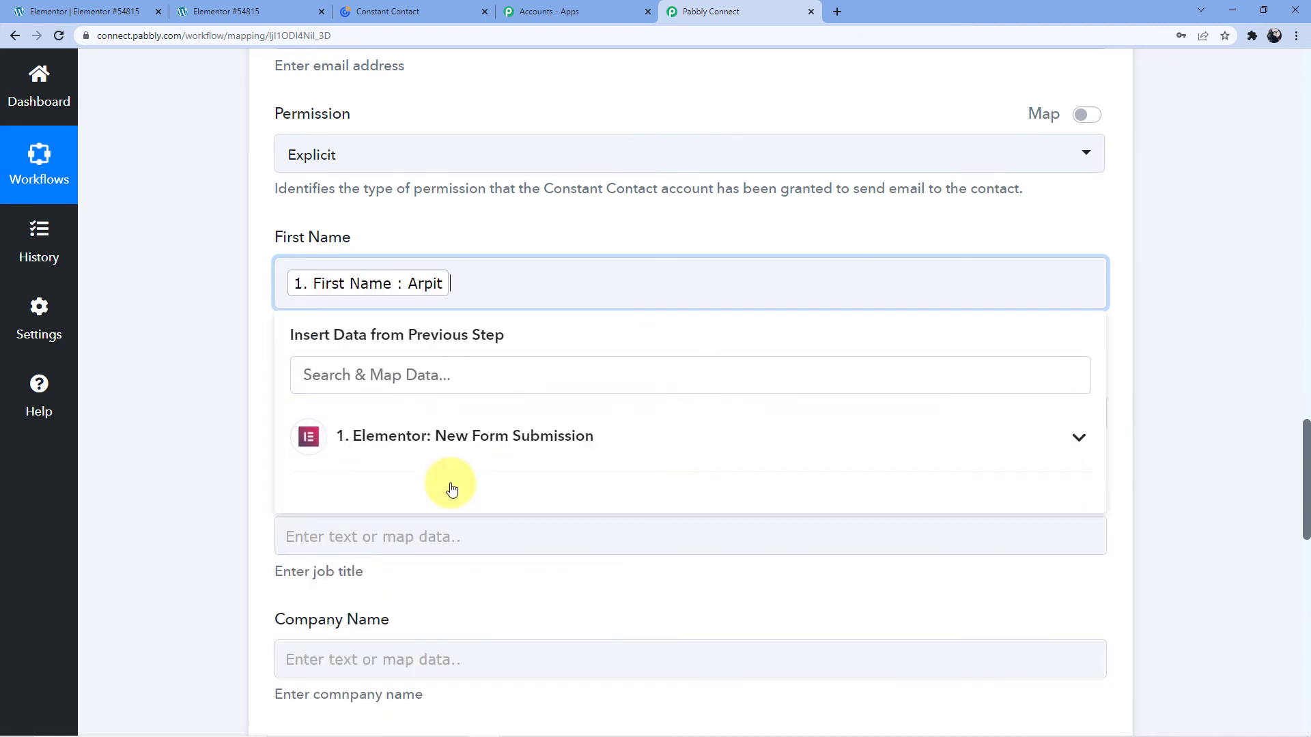
pyautogui.click(203, 387)
pyautogui.click(337, 412)
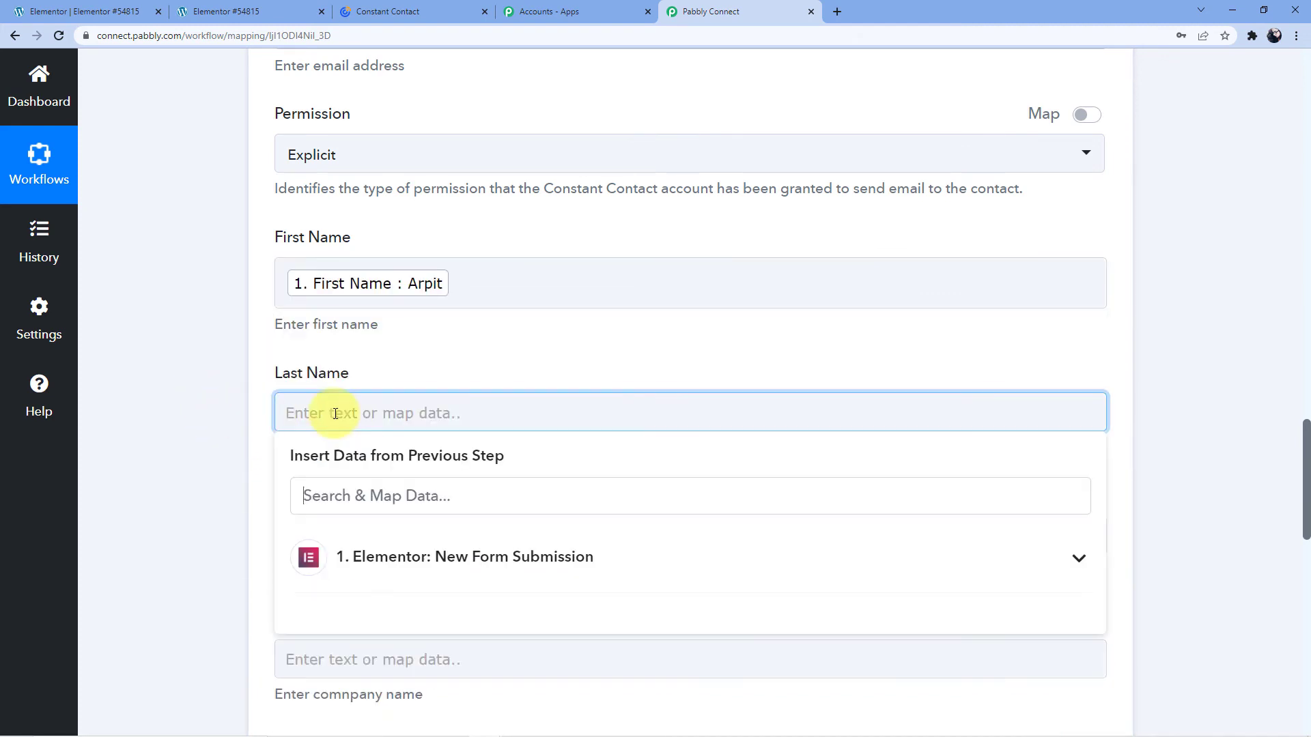
pyautogui.click(462, 572)
pyautogui.scroll(-2, 451, 492)
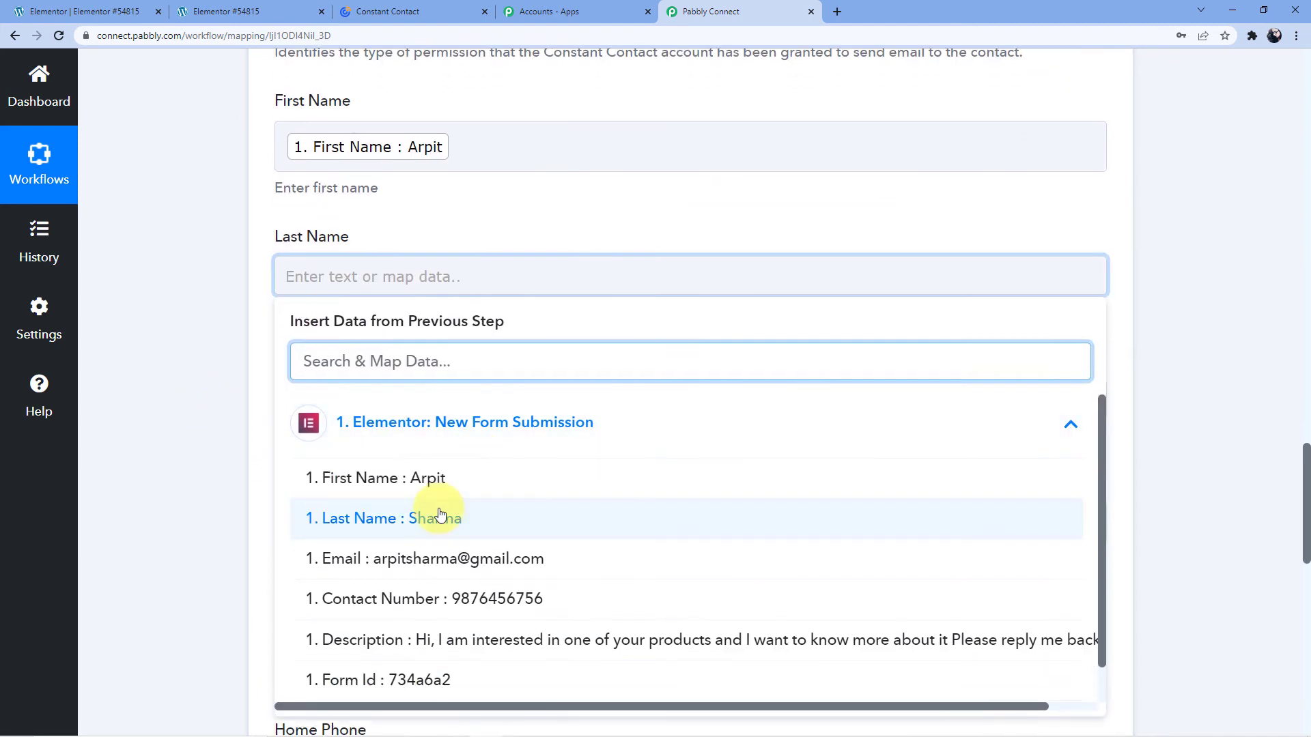
pyautogui.click(368, 505)
pyautogui.click(198, 412)
# Map the submission's Contact Number into Mobile Phone.
pyautogui.scroll(-3, 220, 281)
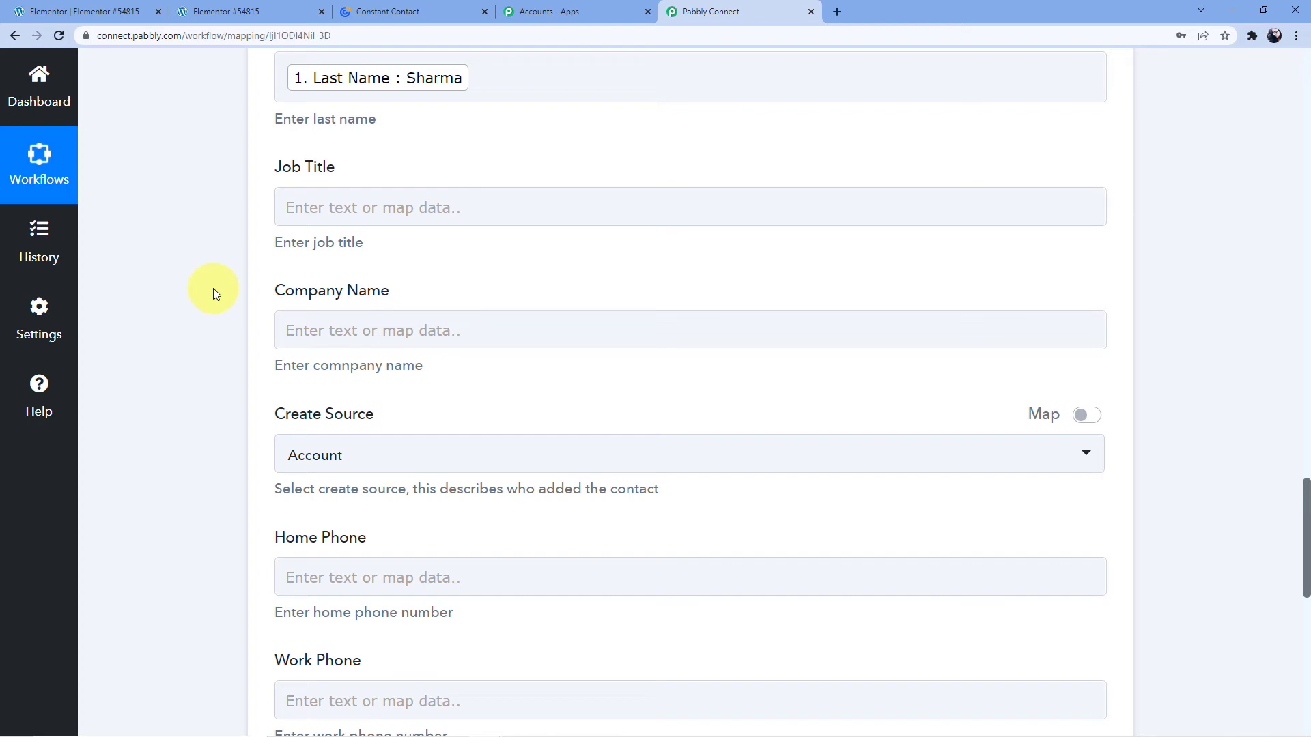
pyautogui.click(361, 220)
pyautogui.scroll(-2, 301, 445)
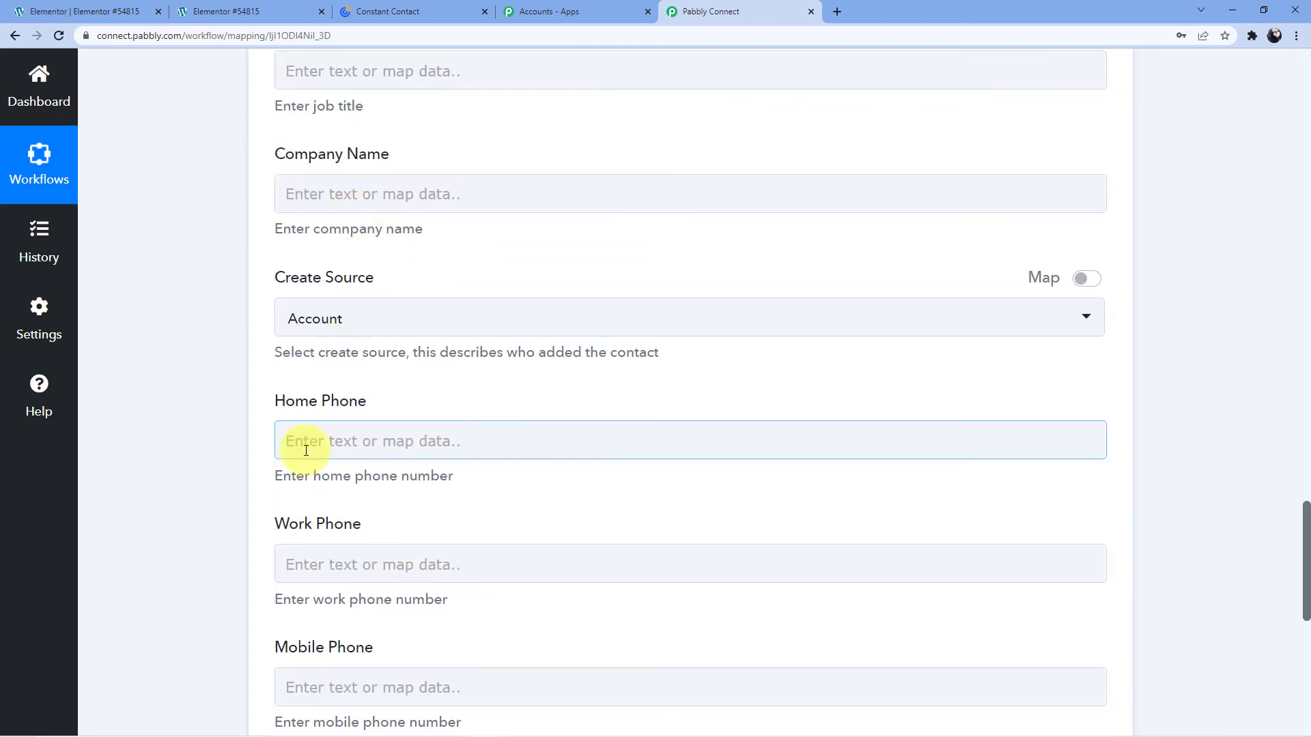
pyautogui.click(293, 316)
pyautogui.scroll(-3, 304, 316)
pyautogui.scroll(-2, 304, 316)
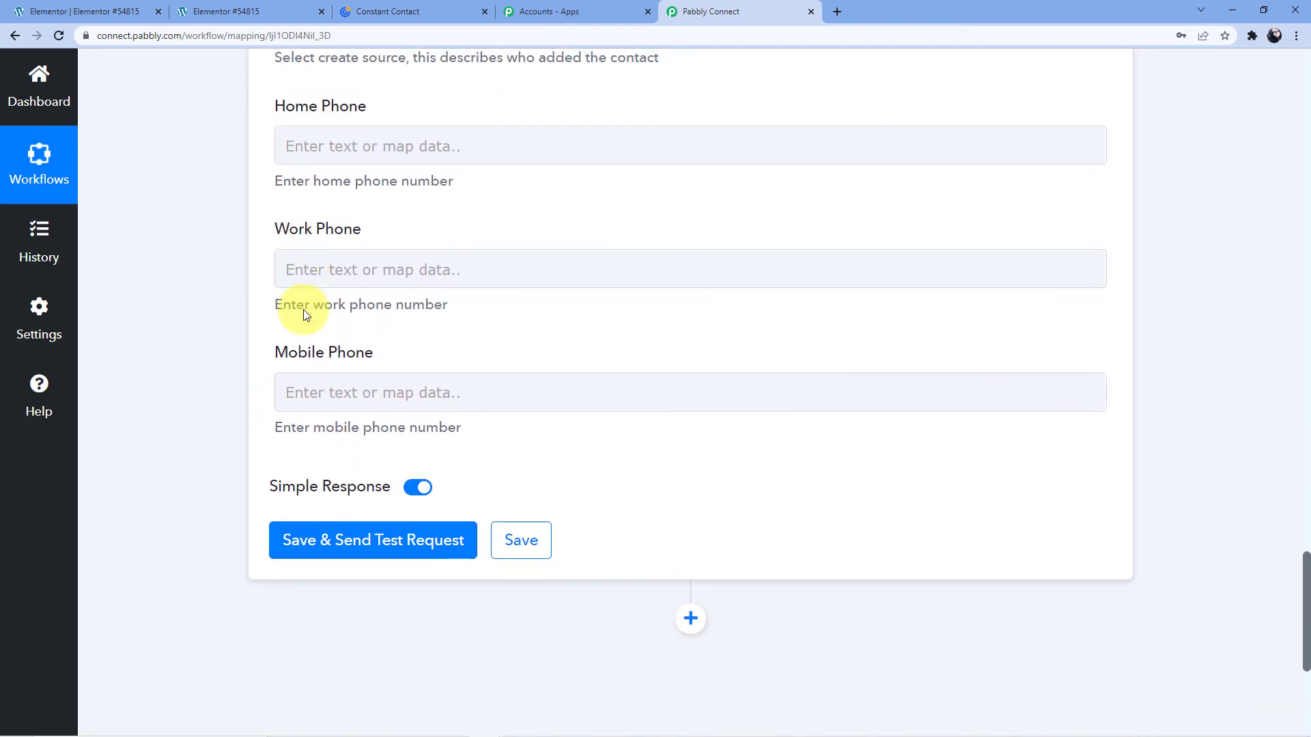
pyautogui.click(340, 353)
pyautogui.scroll(-2, 369, 372)
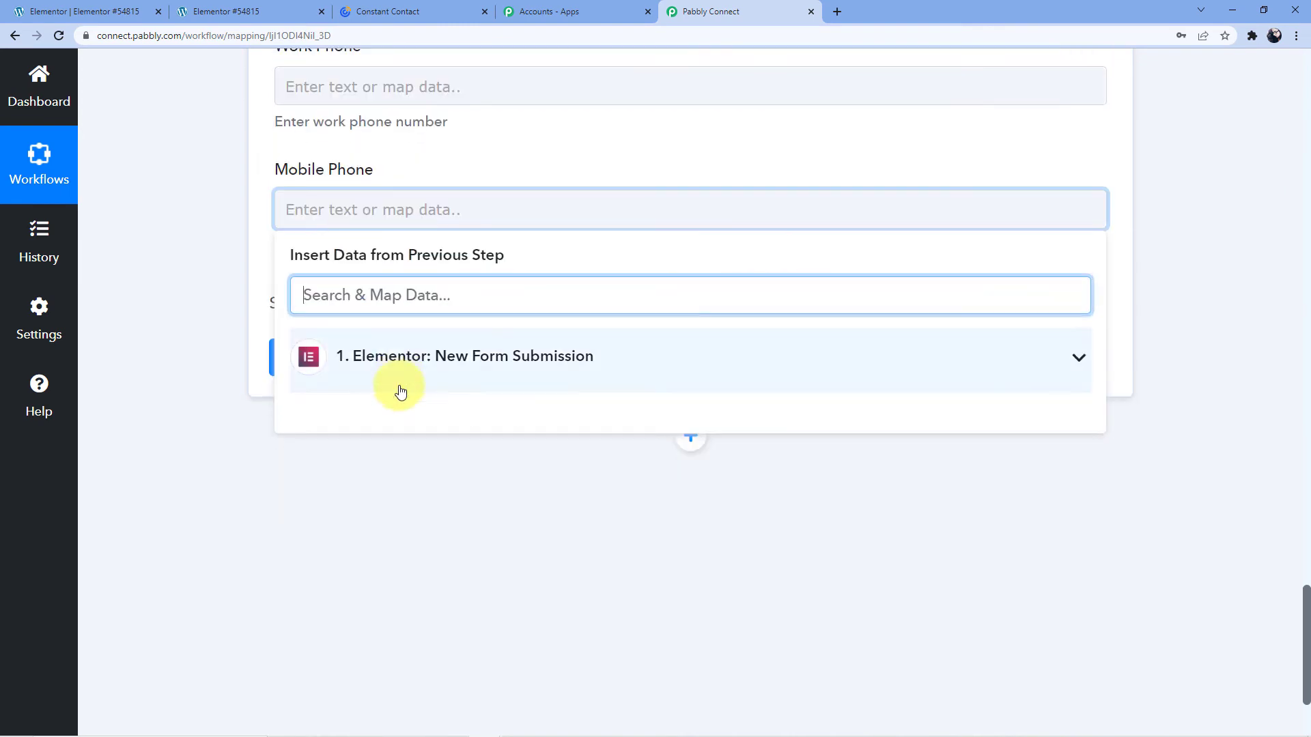
pyautogui.click(410, 367)
pyautogui.scroll(-1, 495, 444)
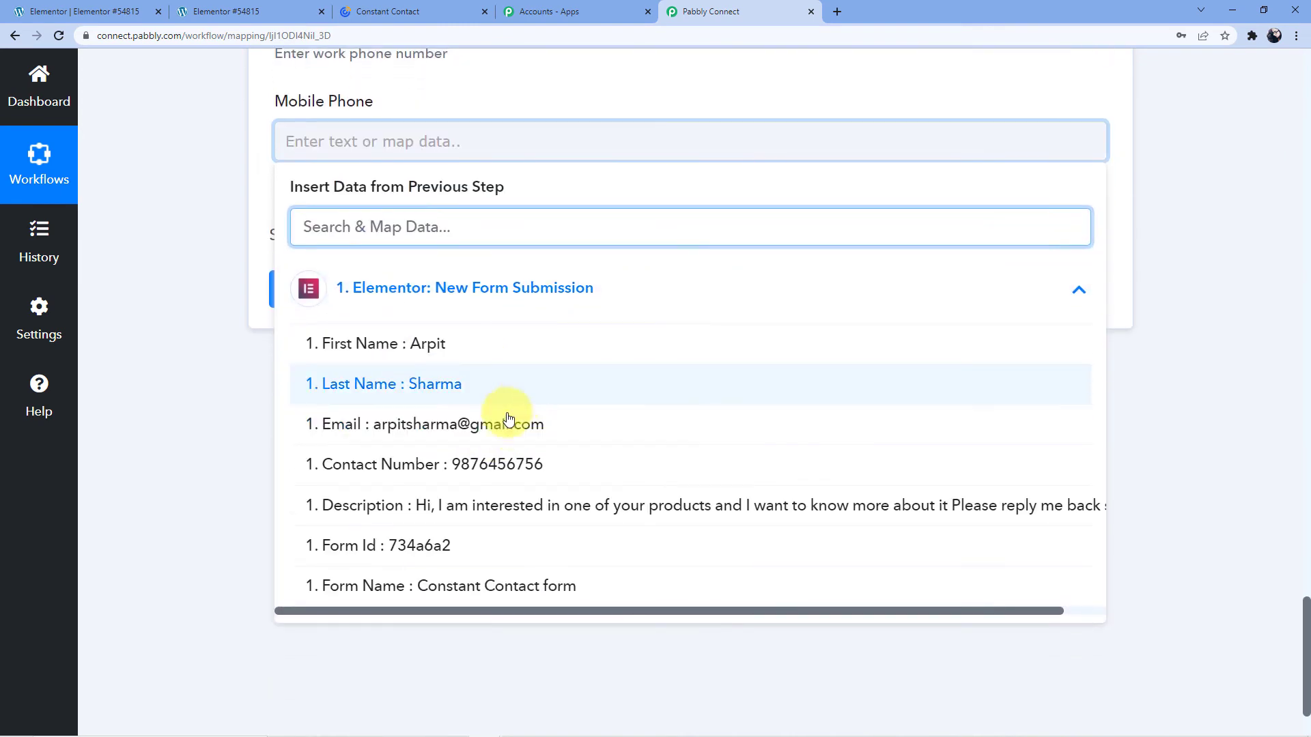
pyautogui.scroll(-1, 494, 472)
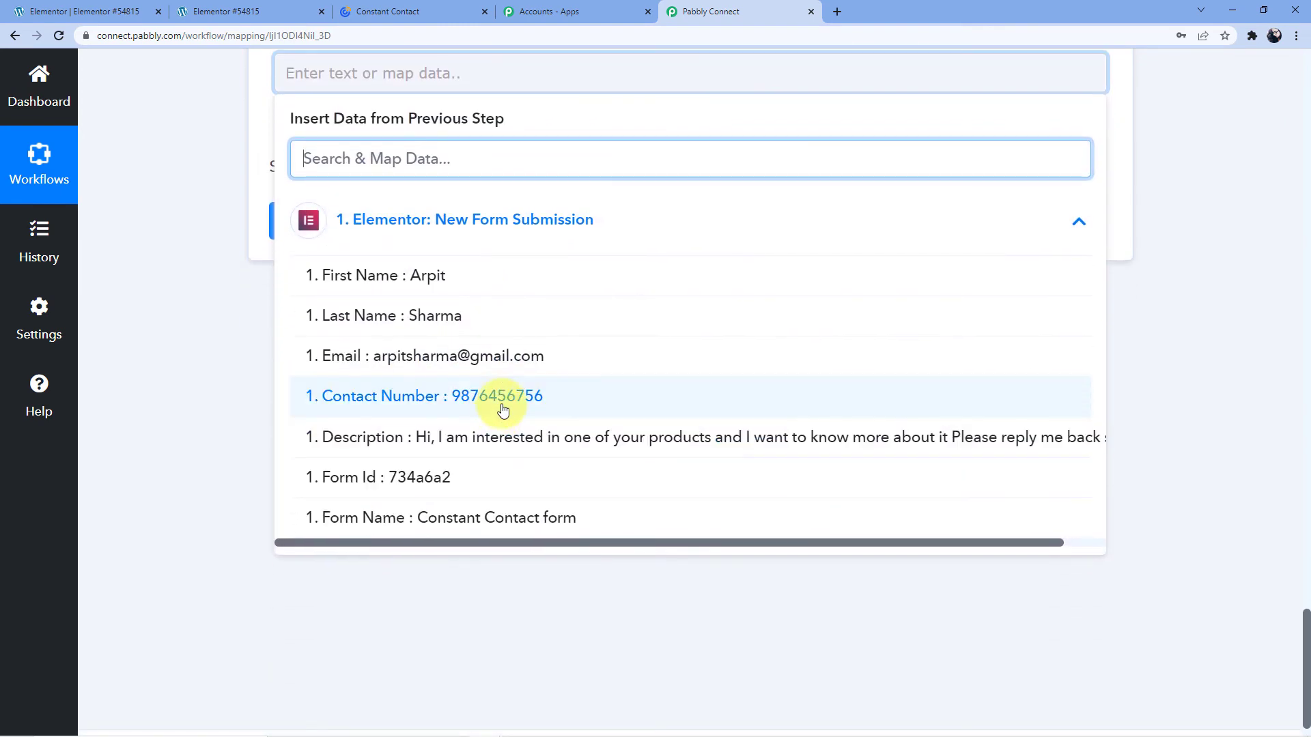
pyautogui.click(500, 404)
pyautogui.scroll(3, 304, 412)
pyautogui.click(196, 411)
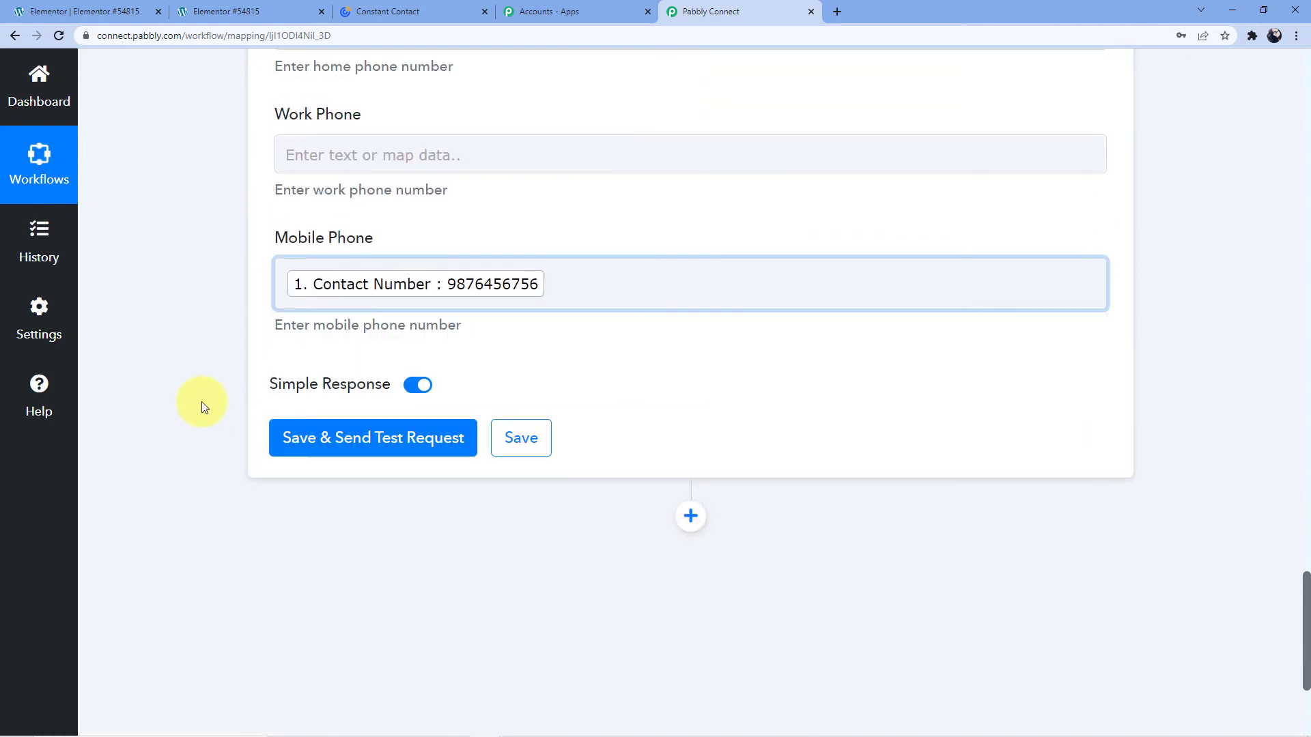
# Save and send the Create Contact test request, then select the returned Contact Id.
pyautogui.click(380, 449)
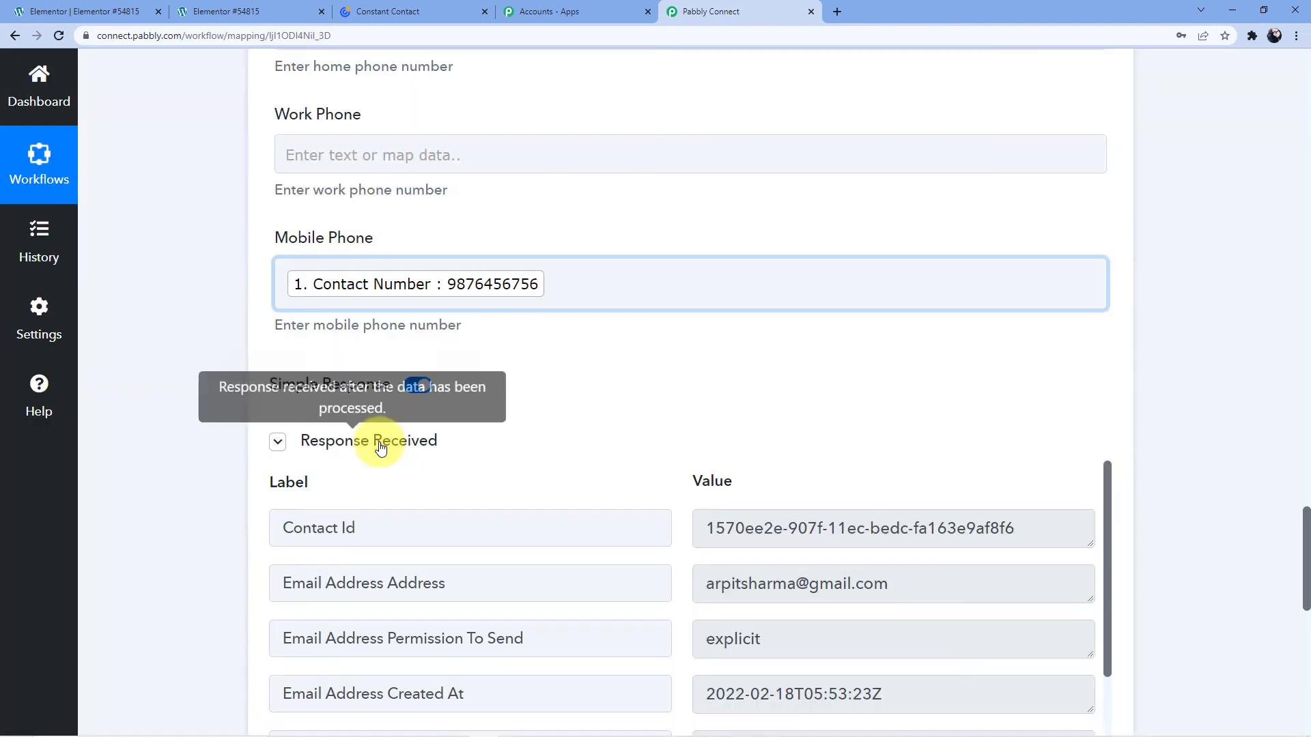
pyautogui.scroll(-1, 464, 448)
pyautogui.scroll(-1, 464, 449)
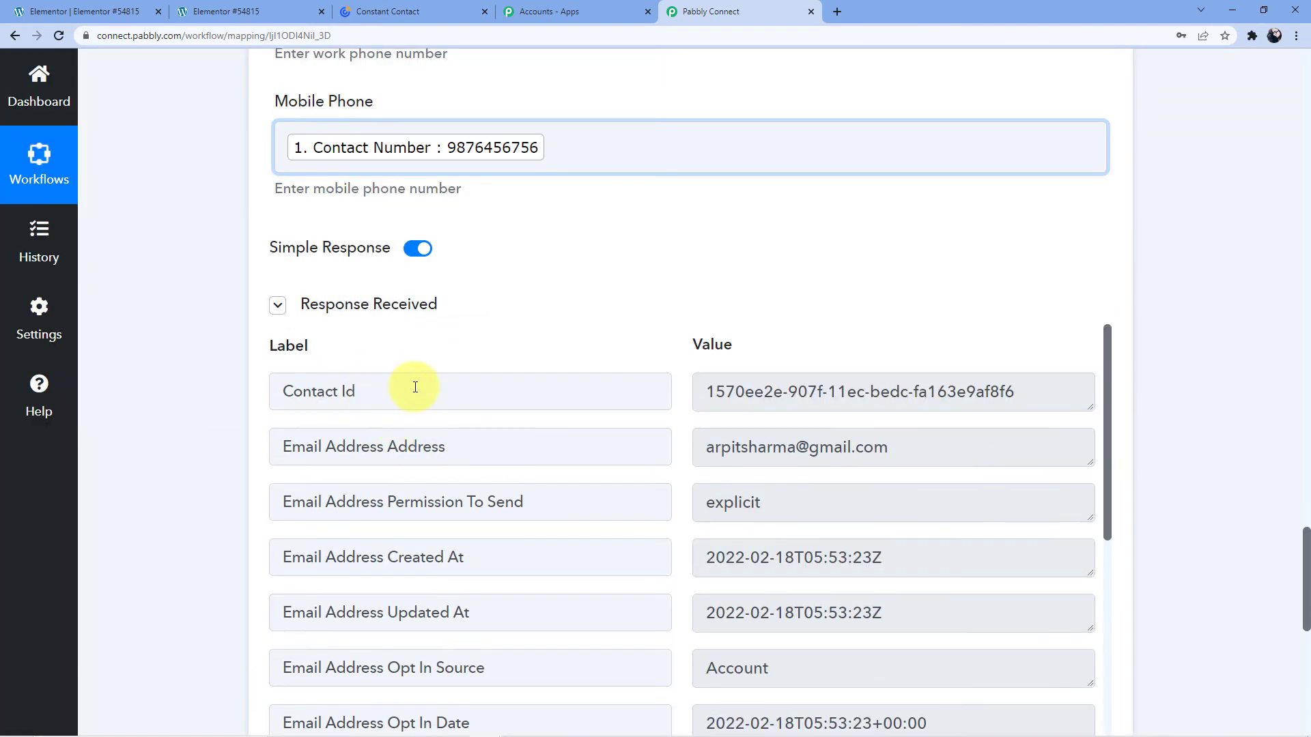
pyautogui.moveTo(714, 399); pyautogui.dragTo(1010, 351)
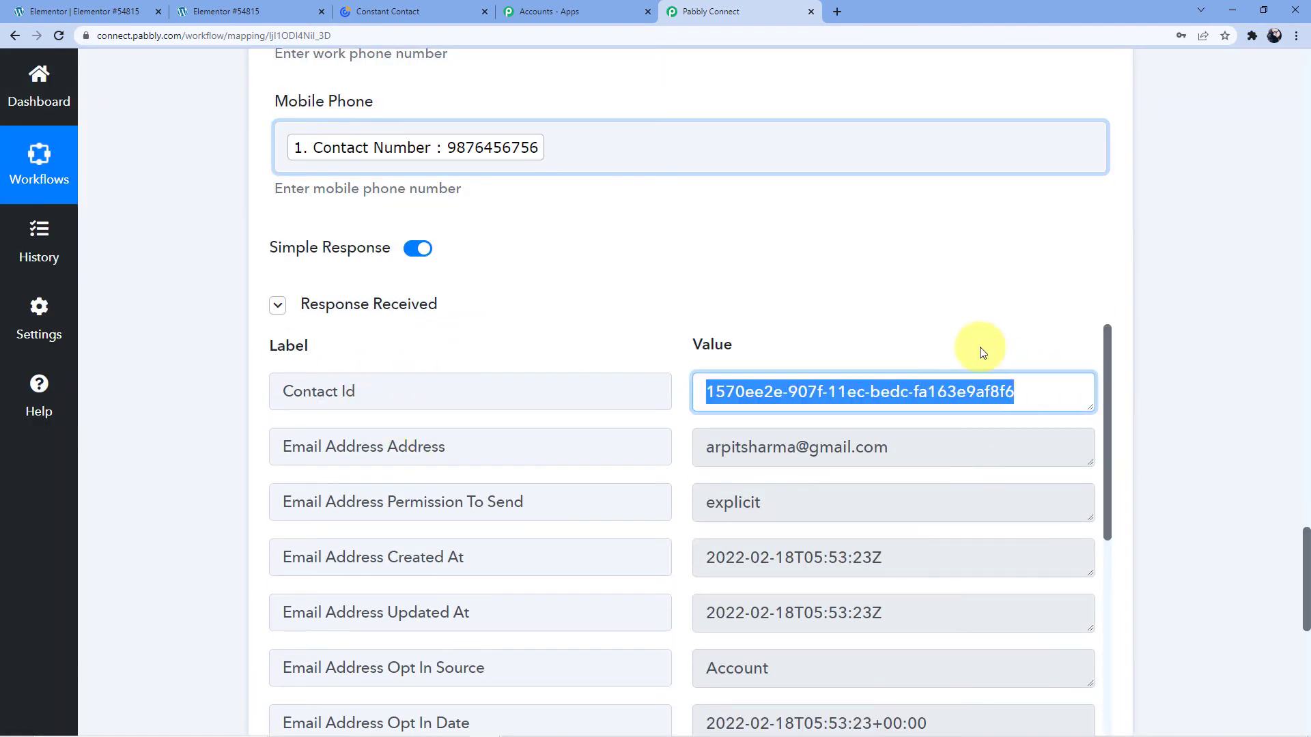
# Open Constant Contact's General Interest list to see its two subscribed contacts.
pyautogui.click(423, 8)
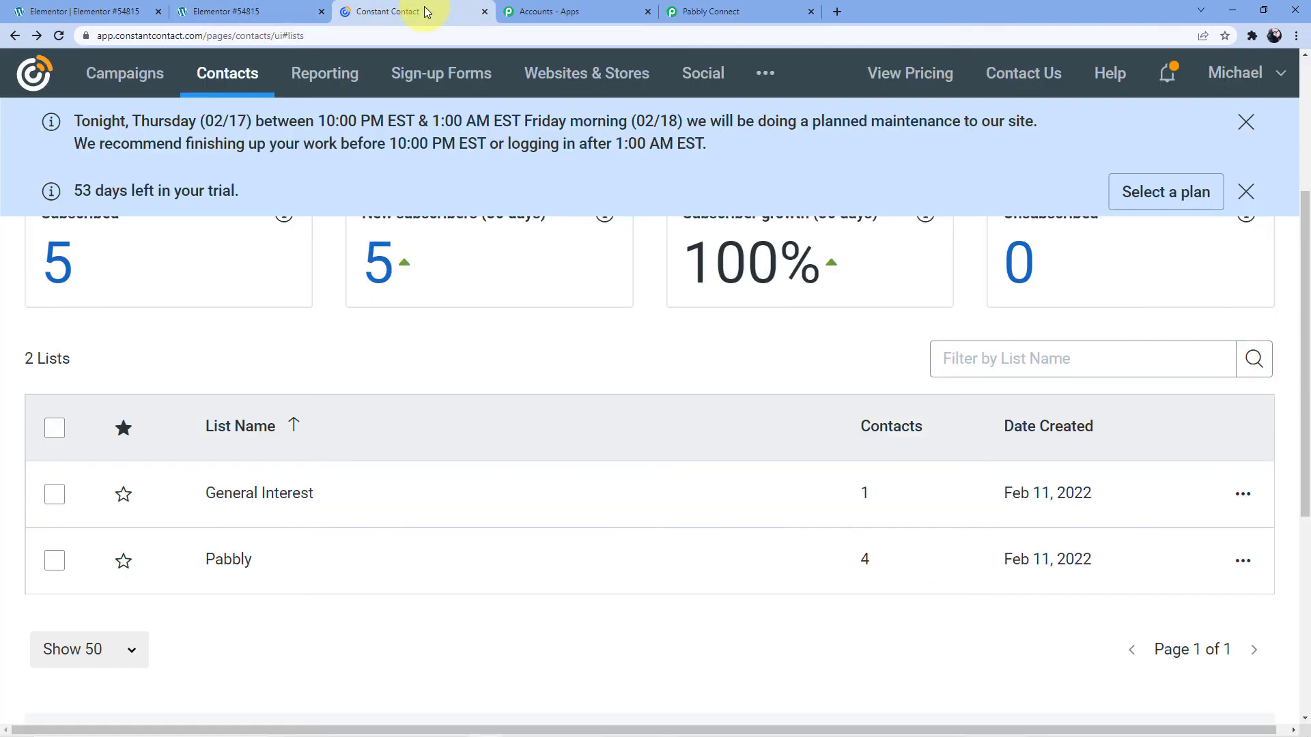
pyautogui.click(270, 500)
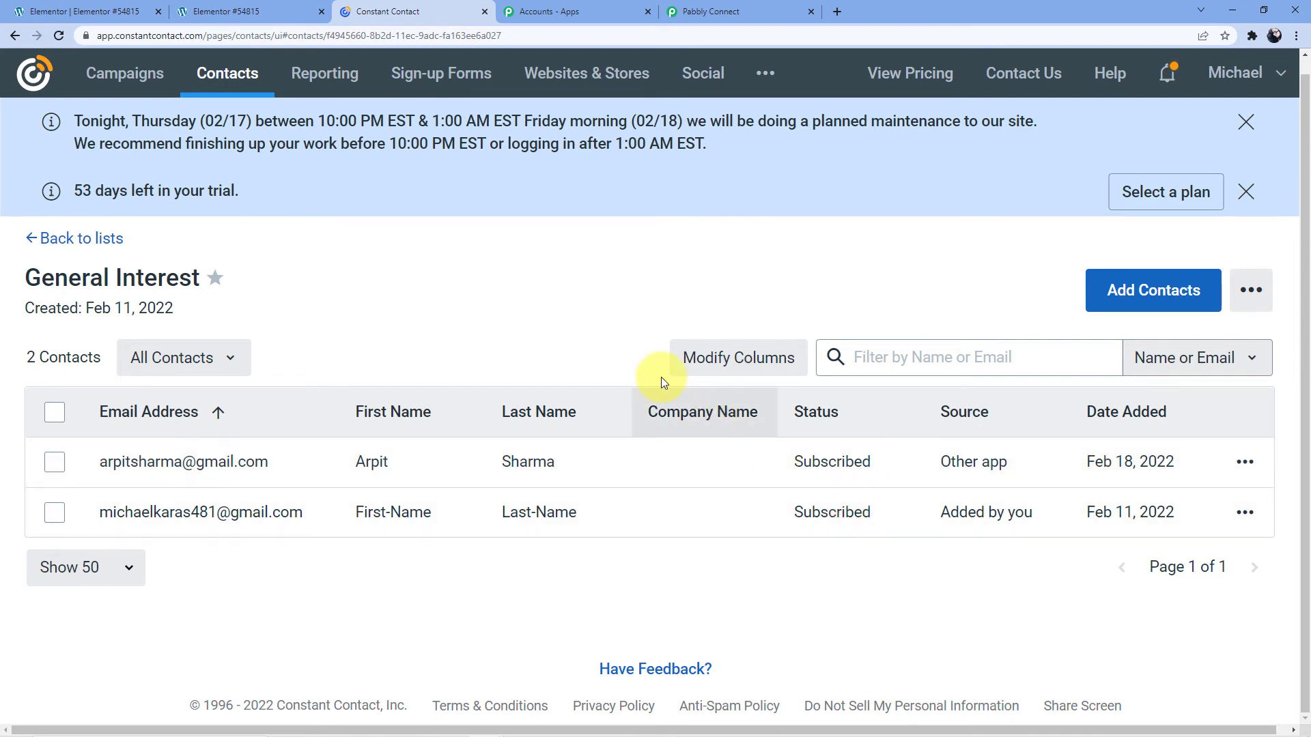
# Enter the new contact's first and last name in the Elementor form.
pyautogui.click(271, 10)
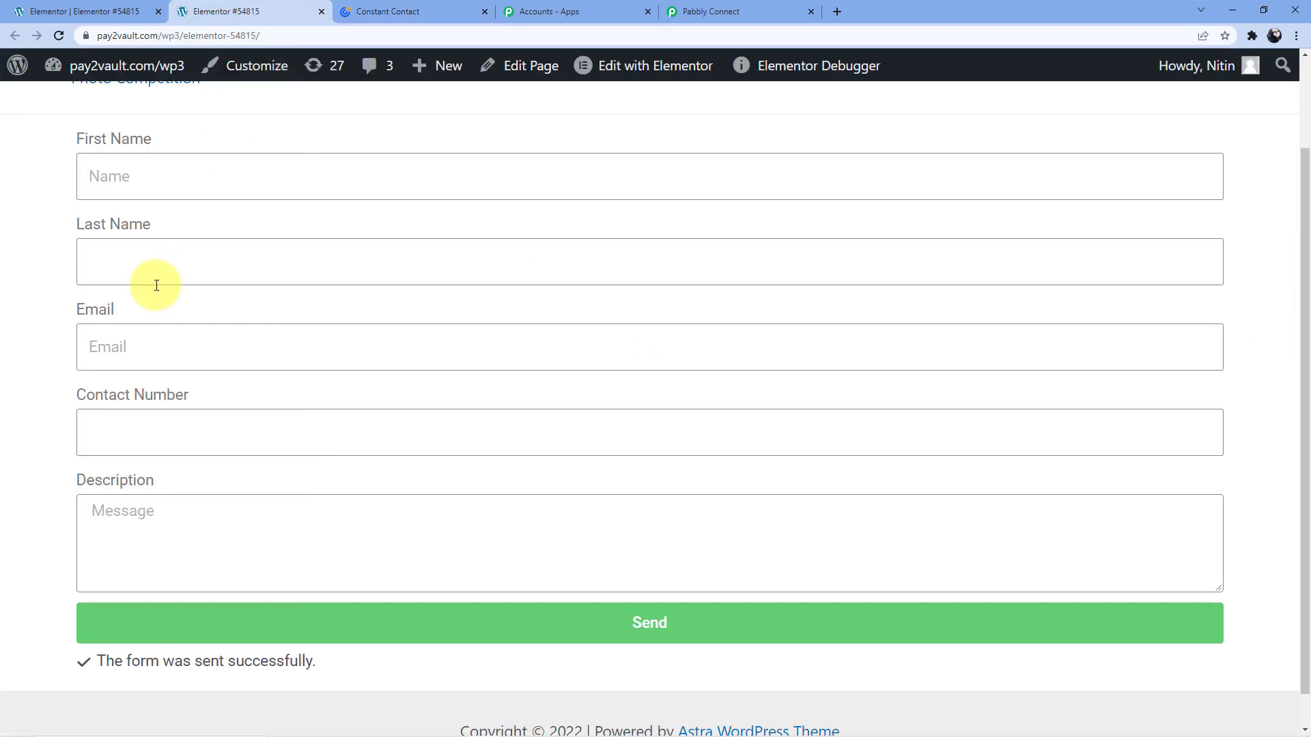
pyautogui.scroll(2, 280, 295)
pyautogui.click(199, 277)
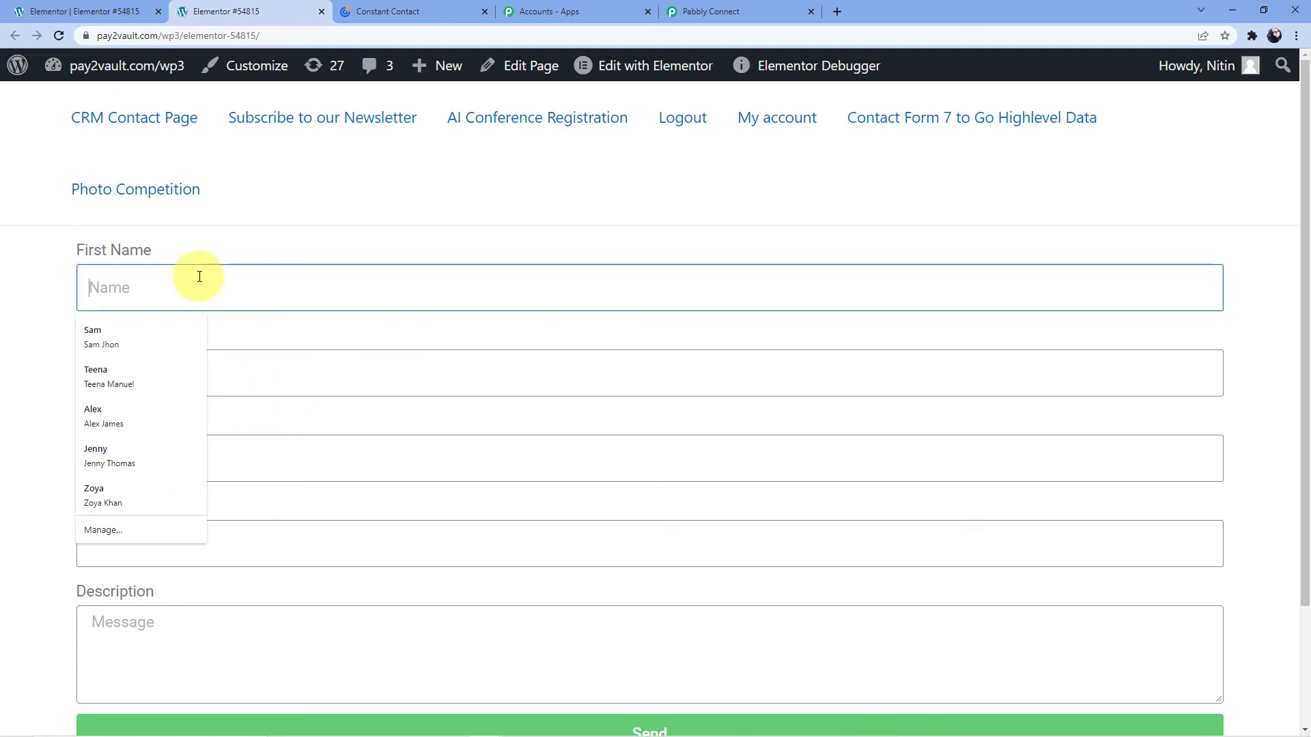
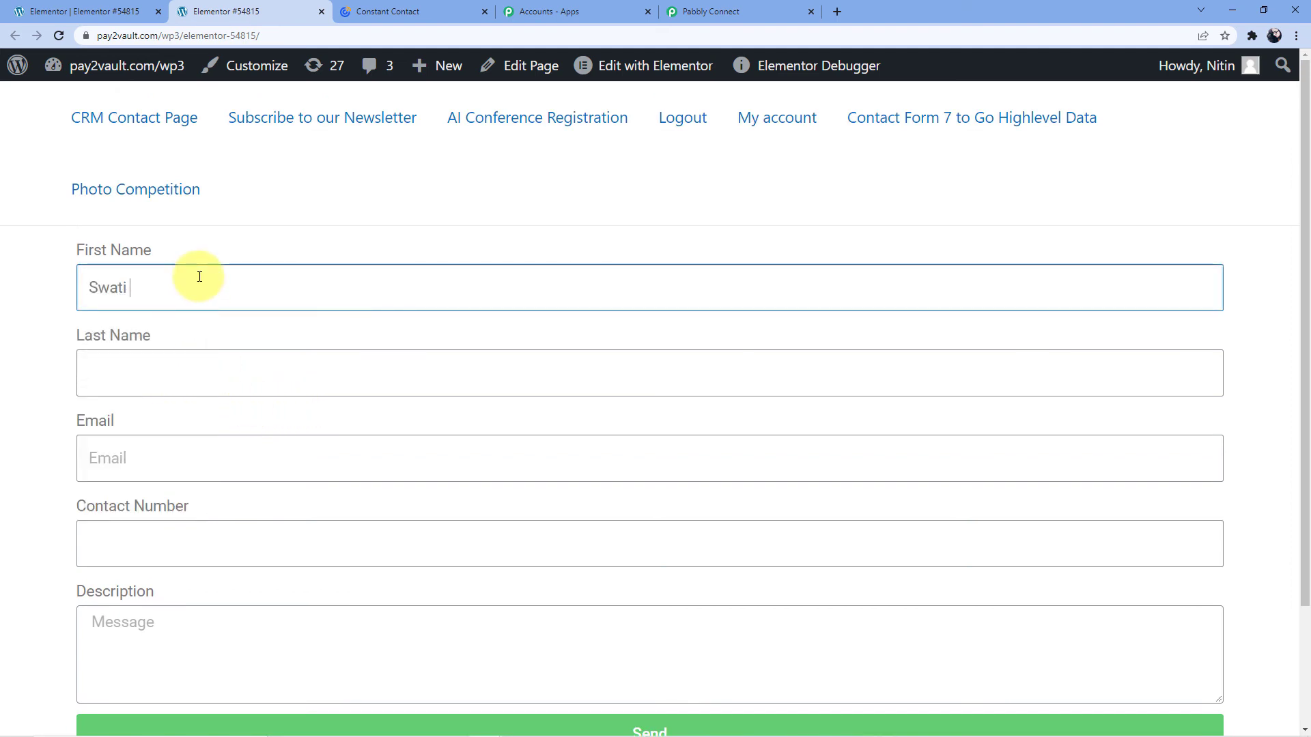
pyautogui.click(137, 372)
pyautogui.click(154, 412)
# Fill in the contact's email address and contact number.
pyautogui.click(142, 457)
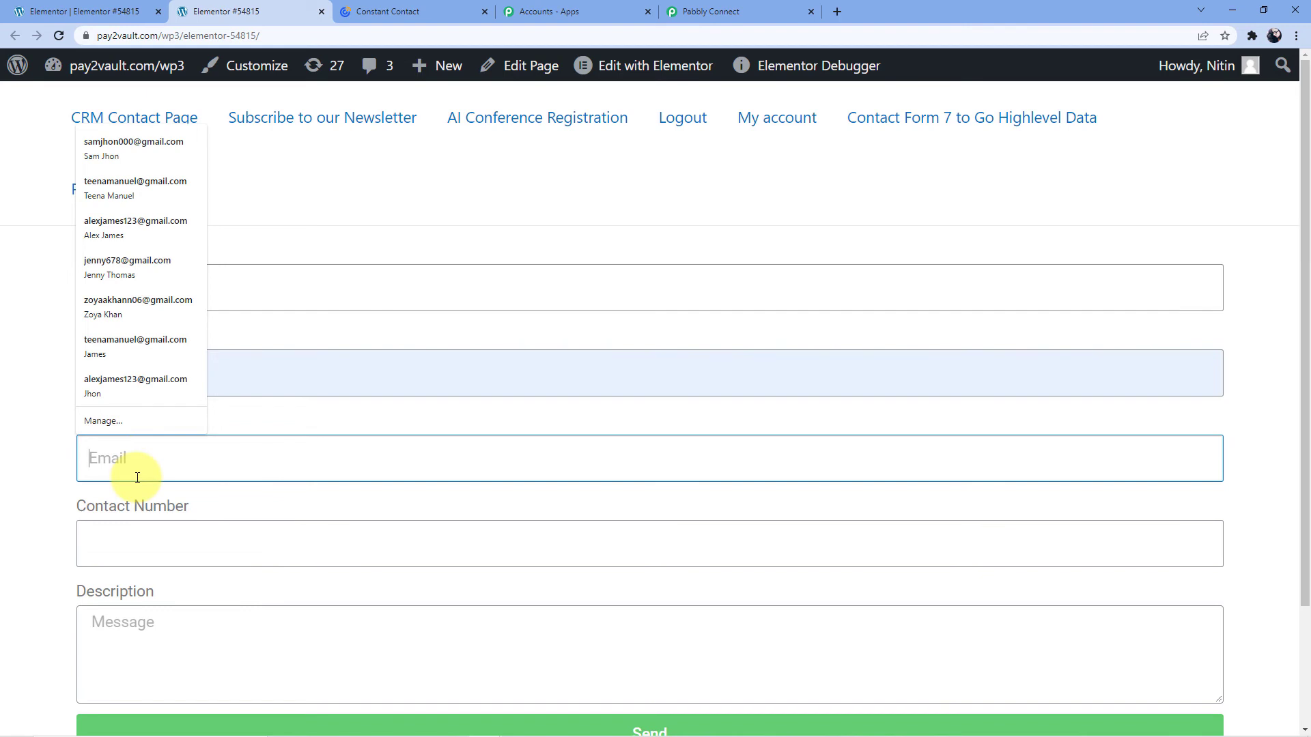
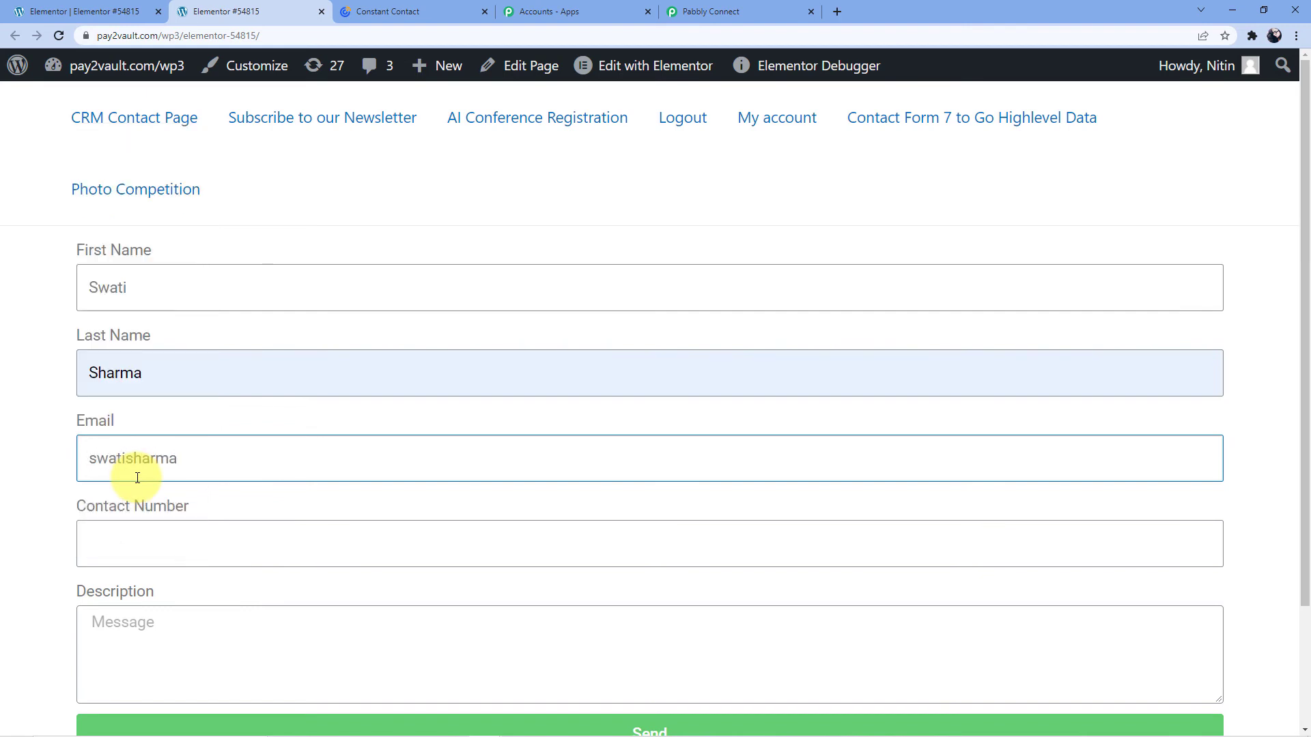
pyautogui.click(140, 540)
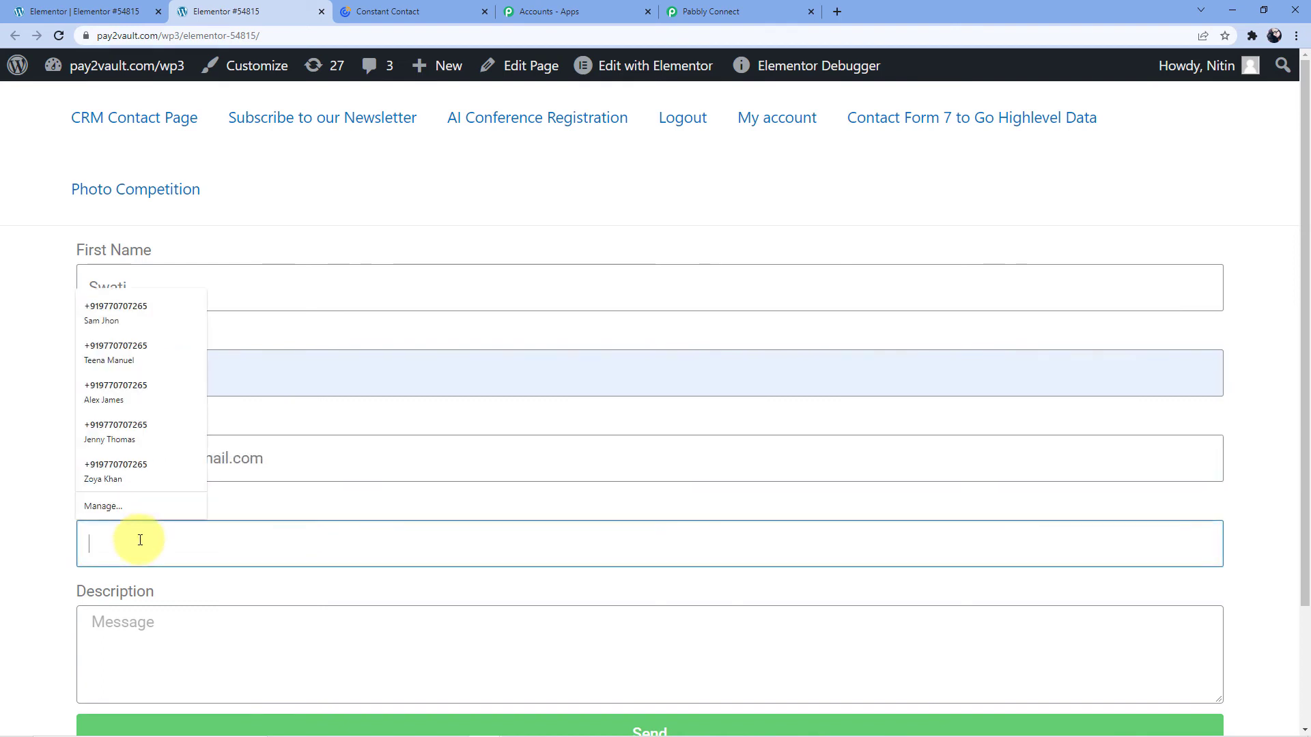
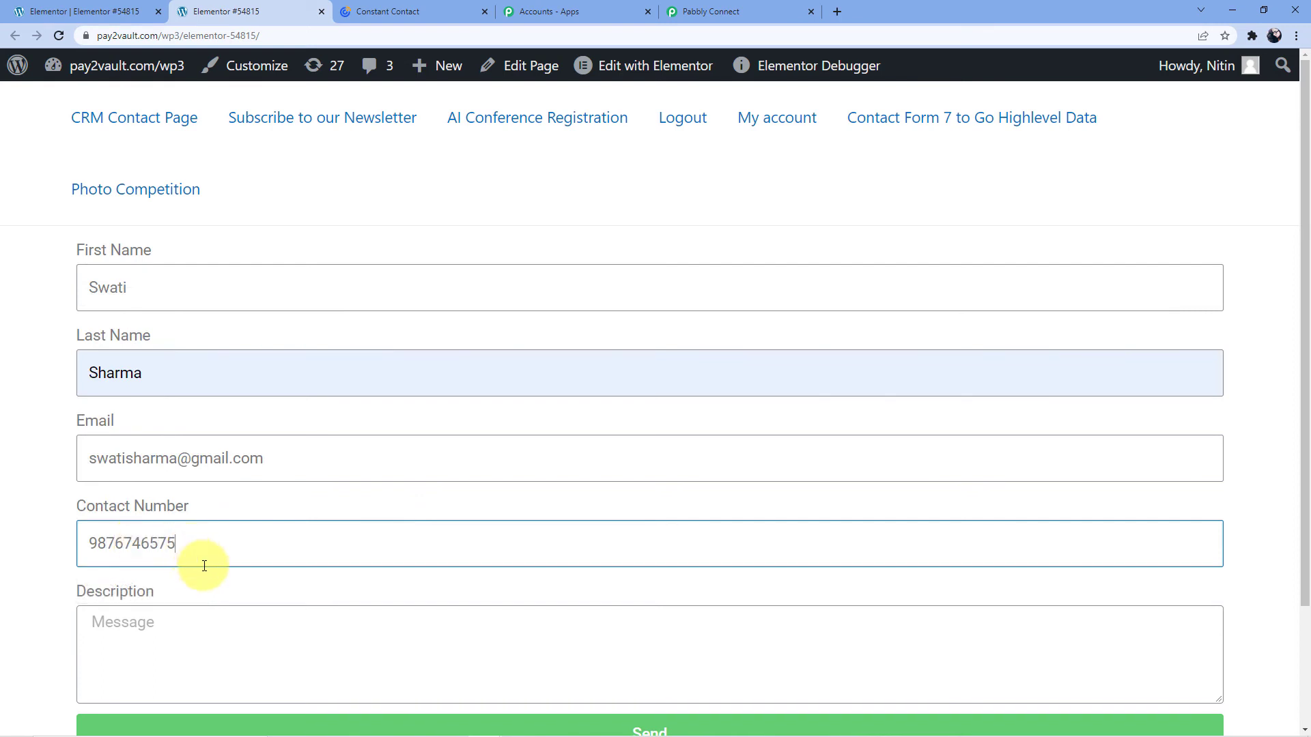
pyautogui.press('Return')
pyautogui.scroll(-2, 211, 594)
# Write the Description 'Hello, I am interested in one of your products. Please let me know when can I have a demo'.
pyautogui.click(513, 533)
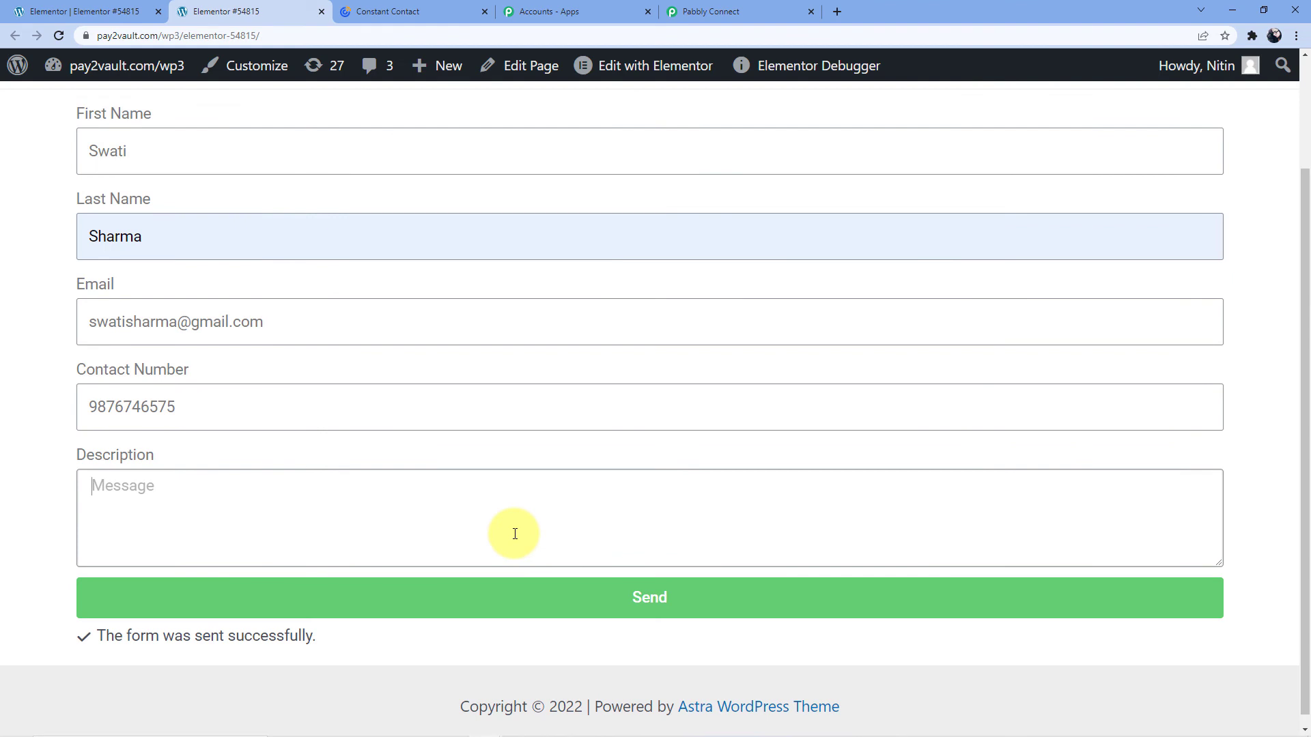
pyautogui.write('e')
pyautogui.press('BackSpace')
pyautogui.write('Hello,')
pyautogui.press('Return')
pyautogui.write('I am interested in one of')
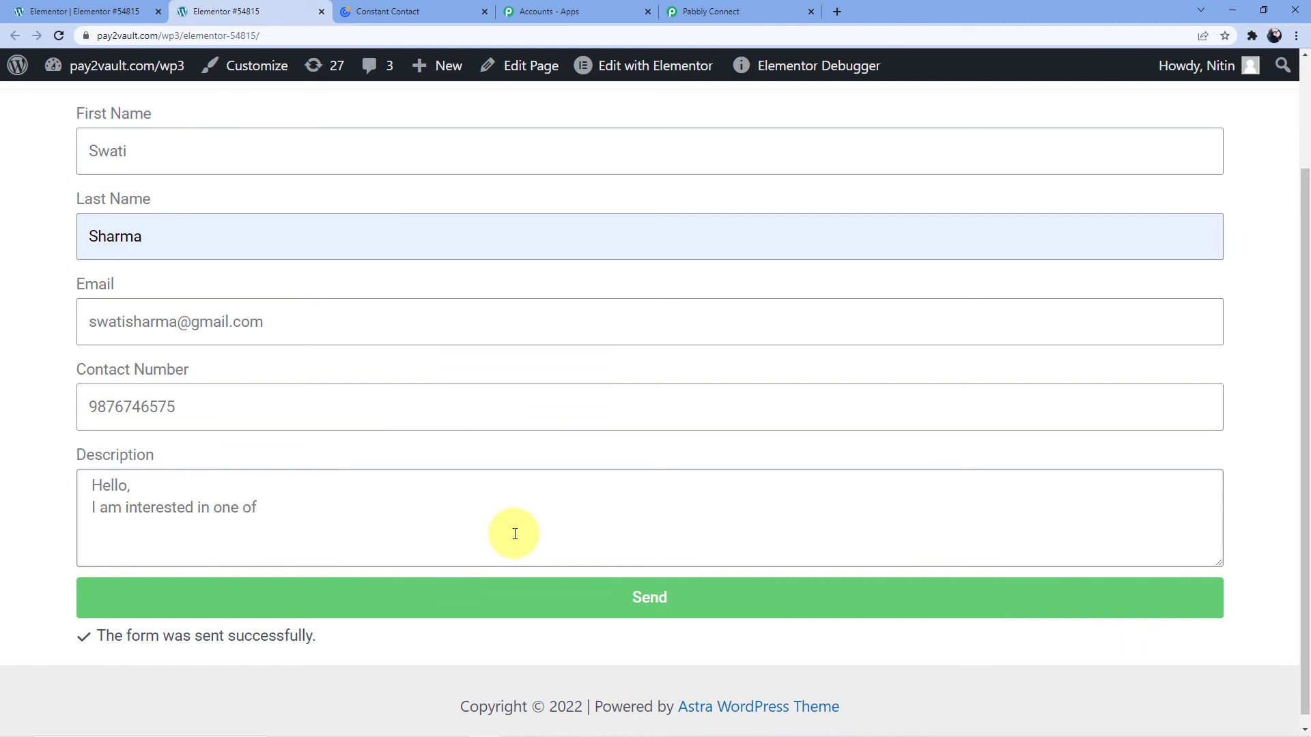
pyautogui.write(' your products Please')
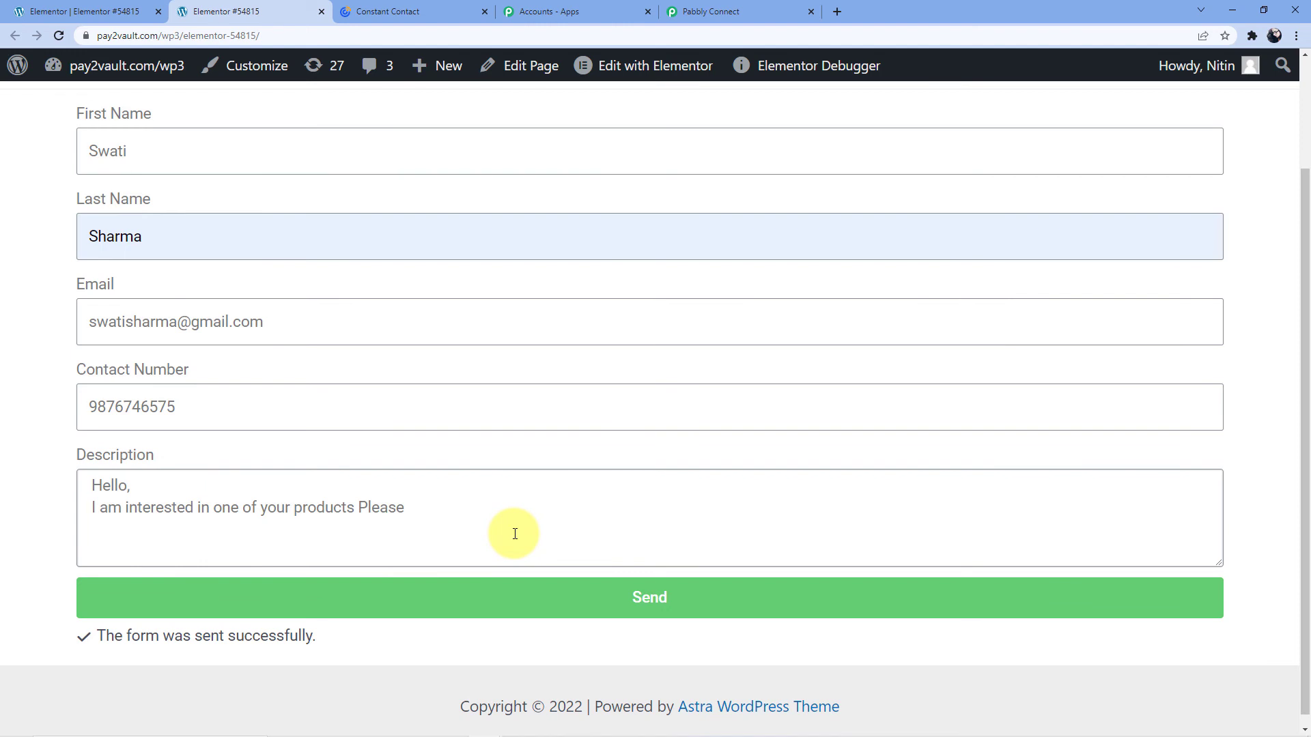
pyautogui.click(354, 508)
pyautogui.write('. P')
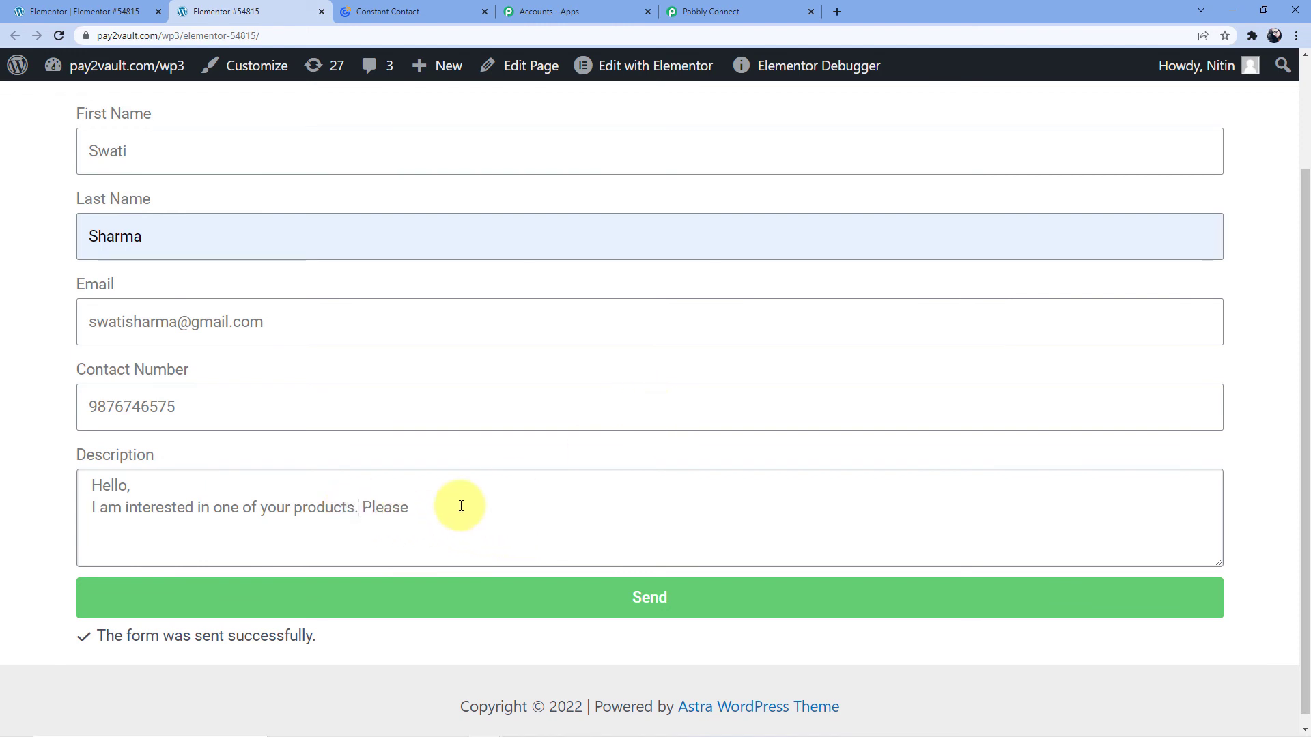
pyautogui.write('lease let me know when can i have a demo')
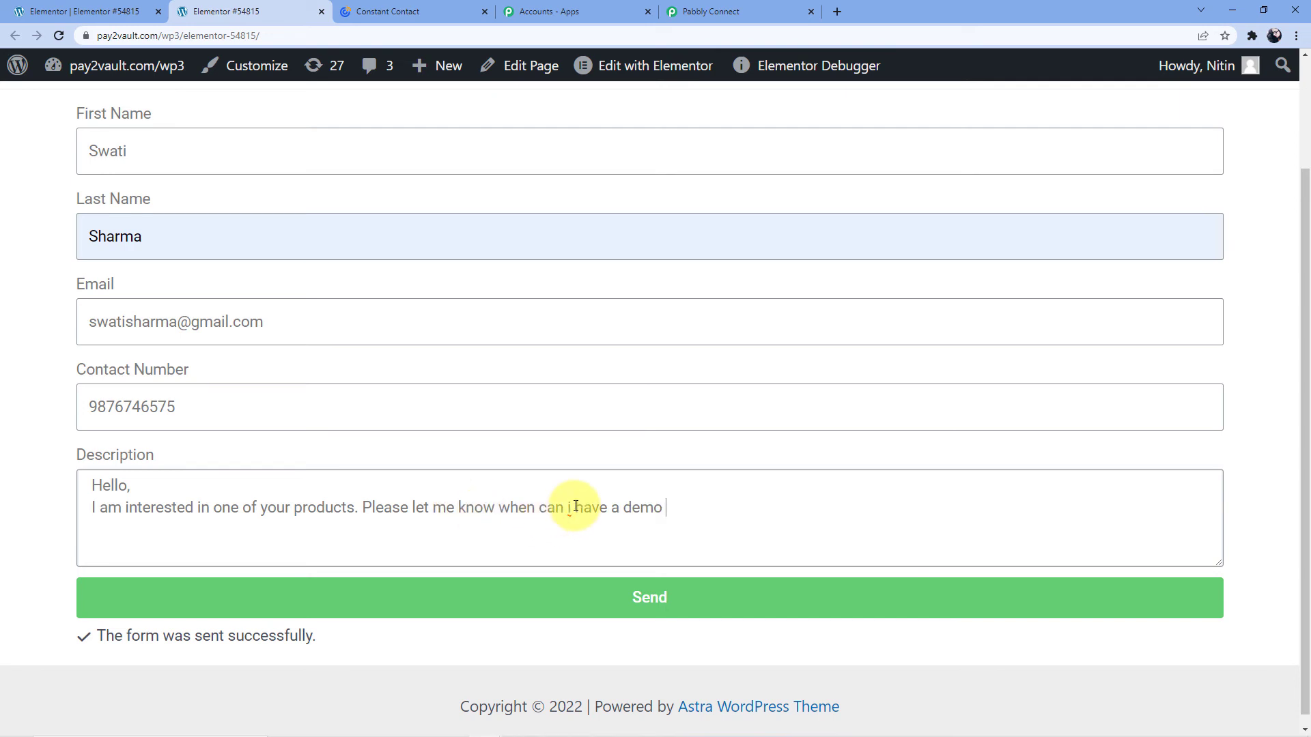
pyautogui.press('BackSpace')
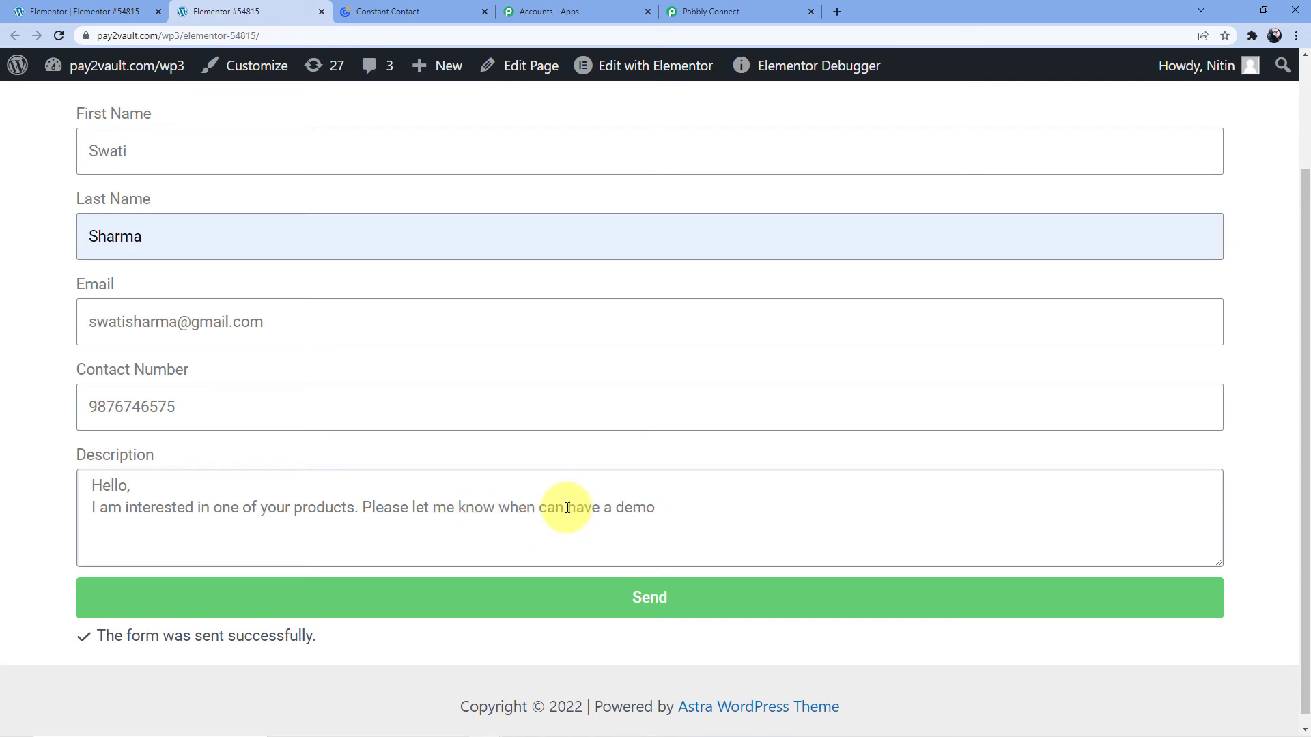
pyautogui.write('I')
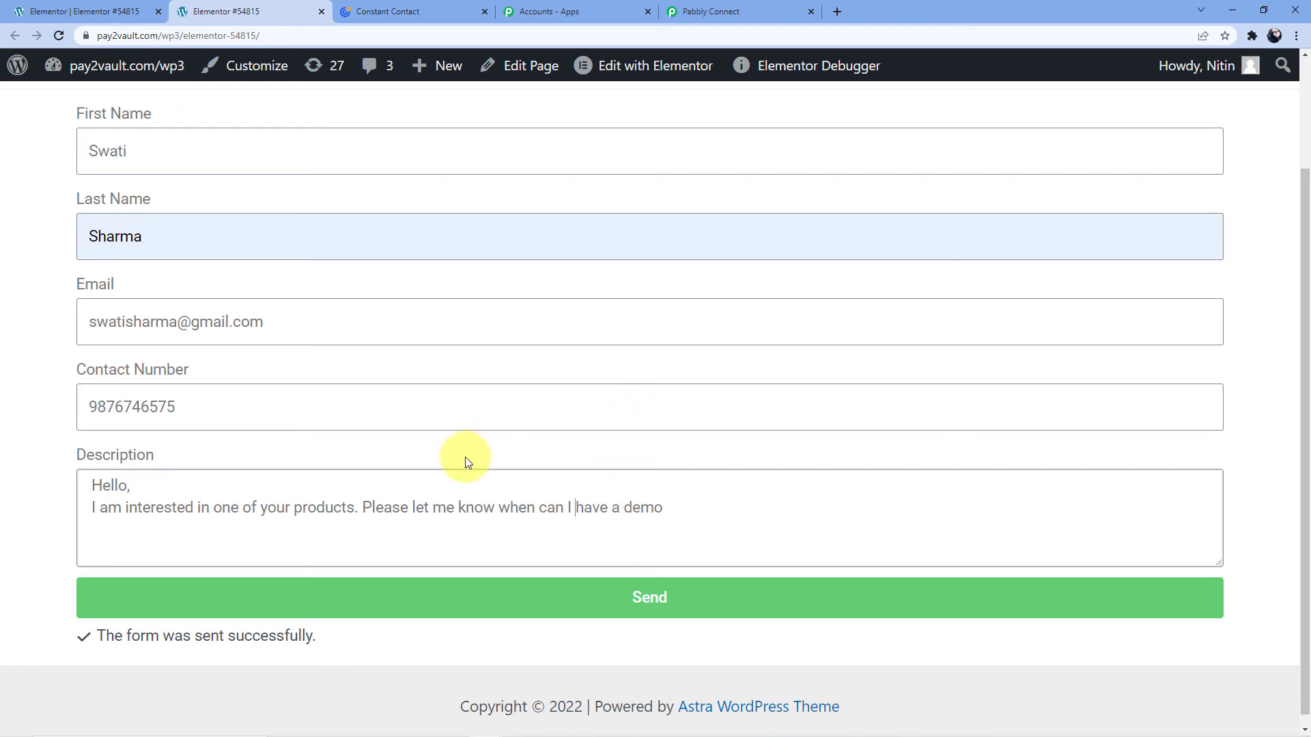
# Send the form and return to the Constant Contact contacts list.
pyautogui.click(599, 599)
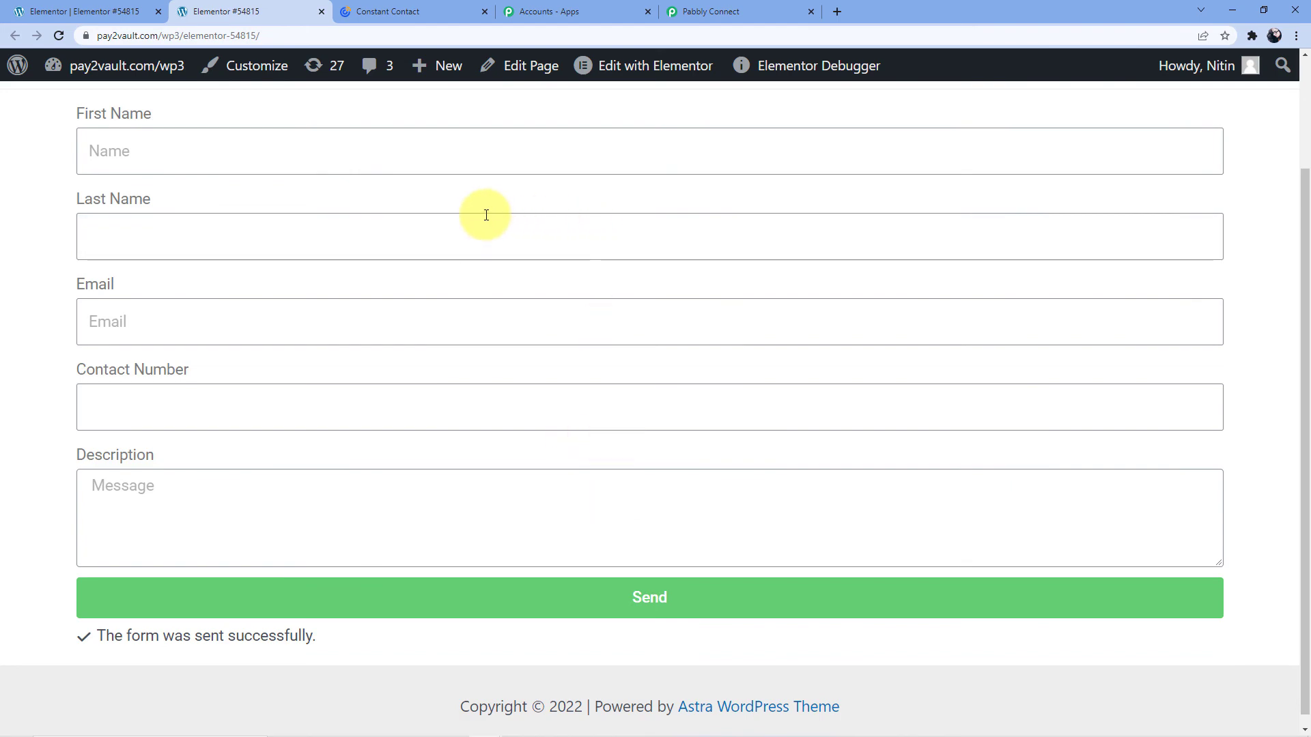
pyautogui.scroll(3, 455, 227)
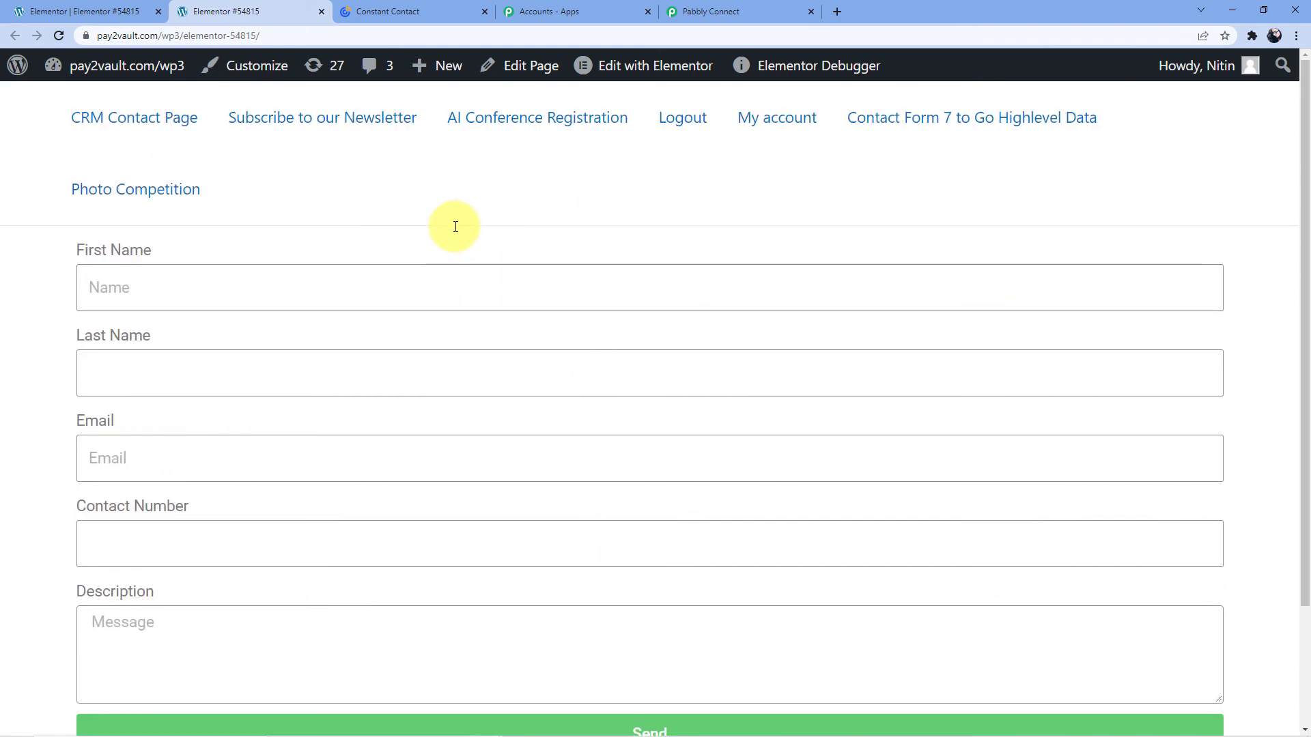
pyautogui.click(395, 12)
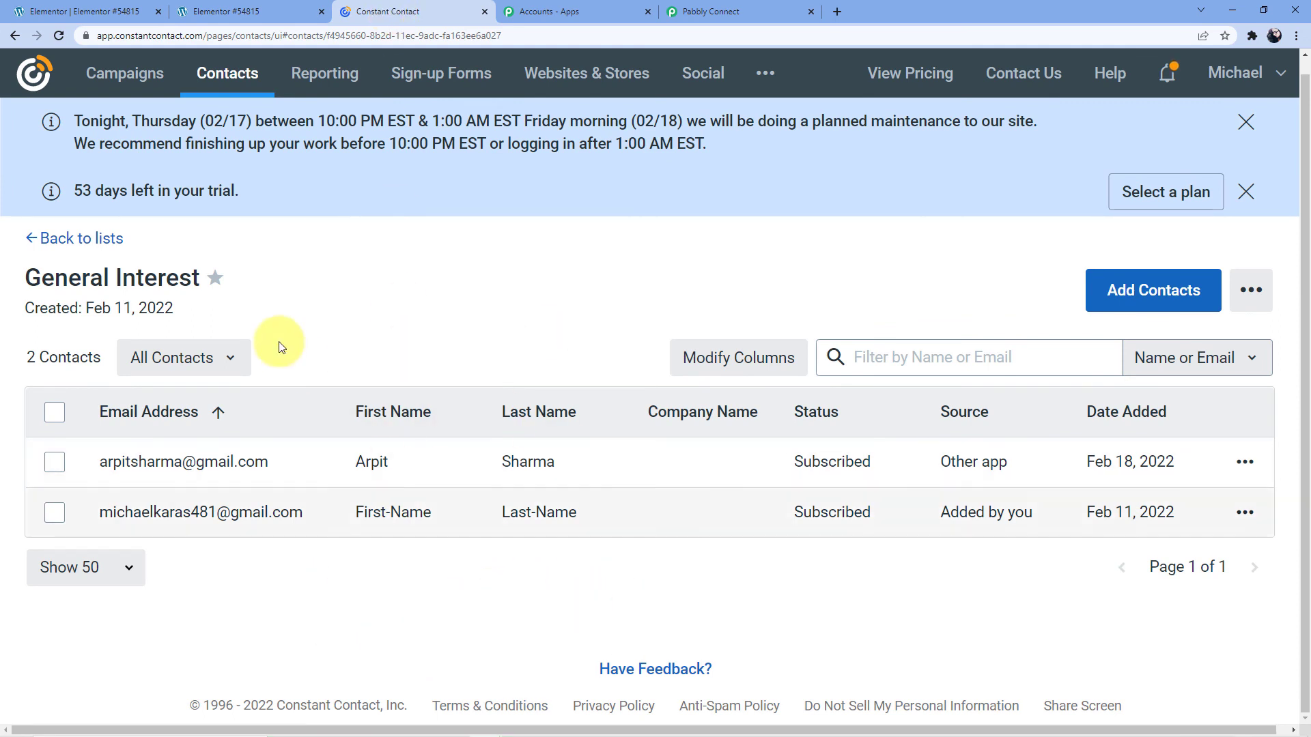
# Reload Constant Contact's General Interest list to confirm the newly submitted contact appears.
pyautogui.click(60, 36)
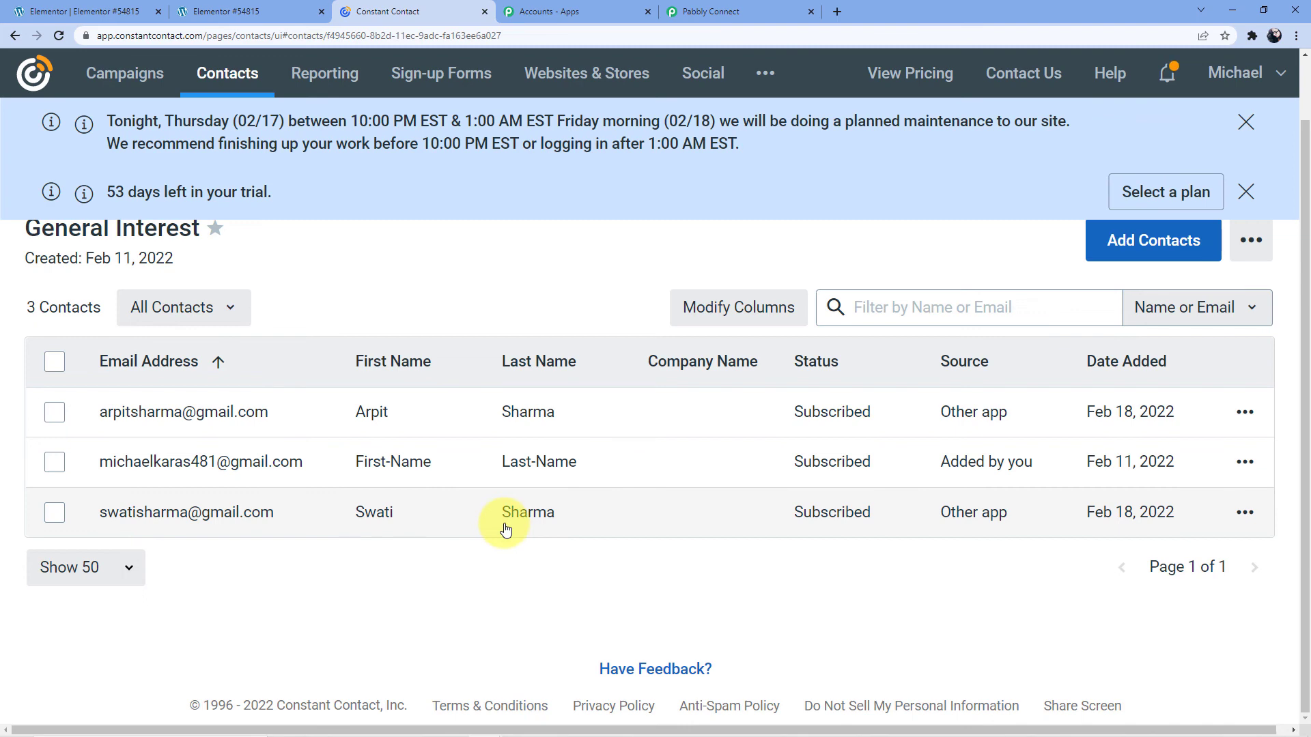
pyautogui.scroll(1, 621, 529)
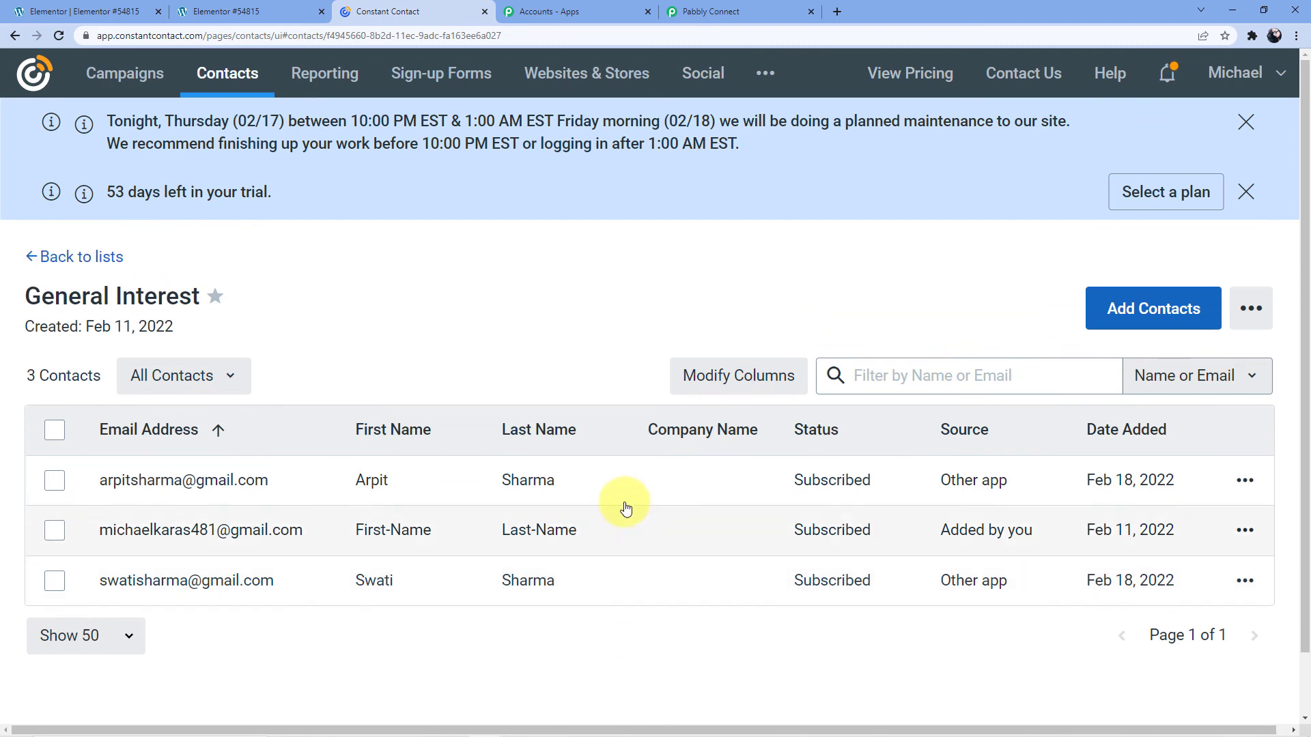
# Back in the Pabbly workflow, collapse the Elementor trigger and Constant Contact Create Contact action cards.
pyautogui.click(727, 12)
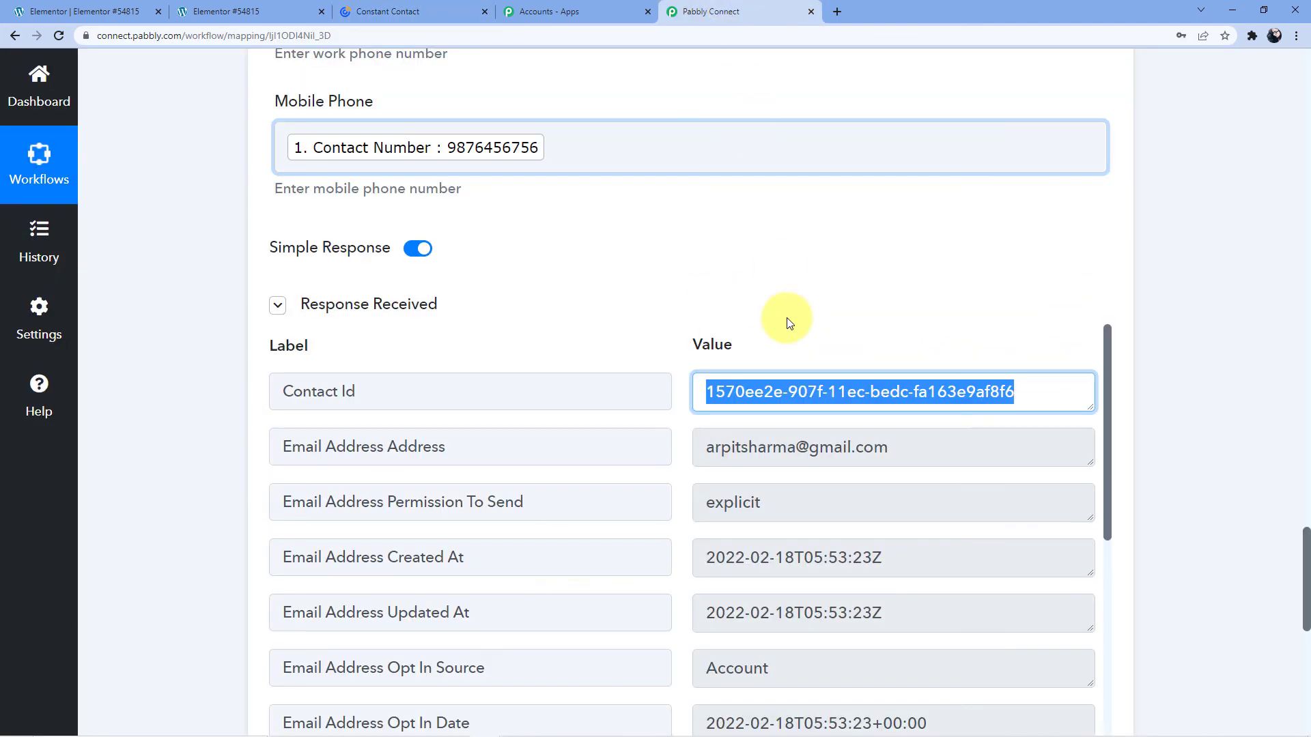
pyautogui.click(1214, 524)
pyautogui.scroll(4, 753, 300)
pyautogui.scroll(20, 751, 294)
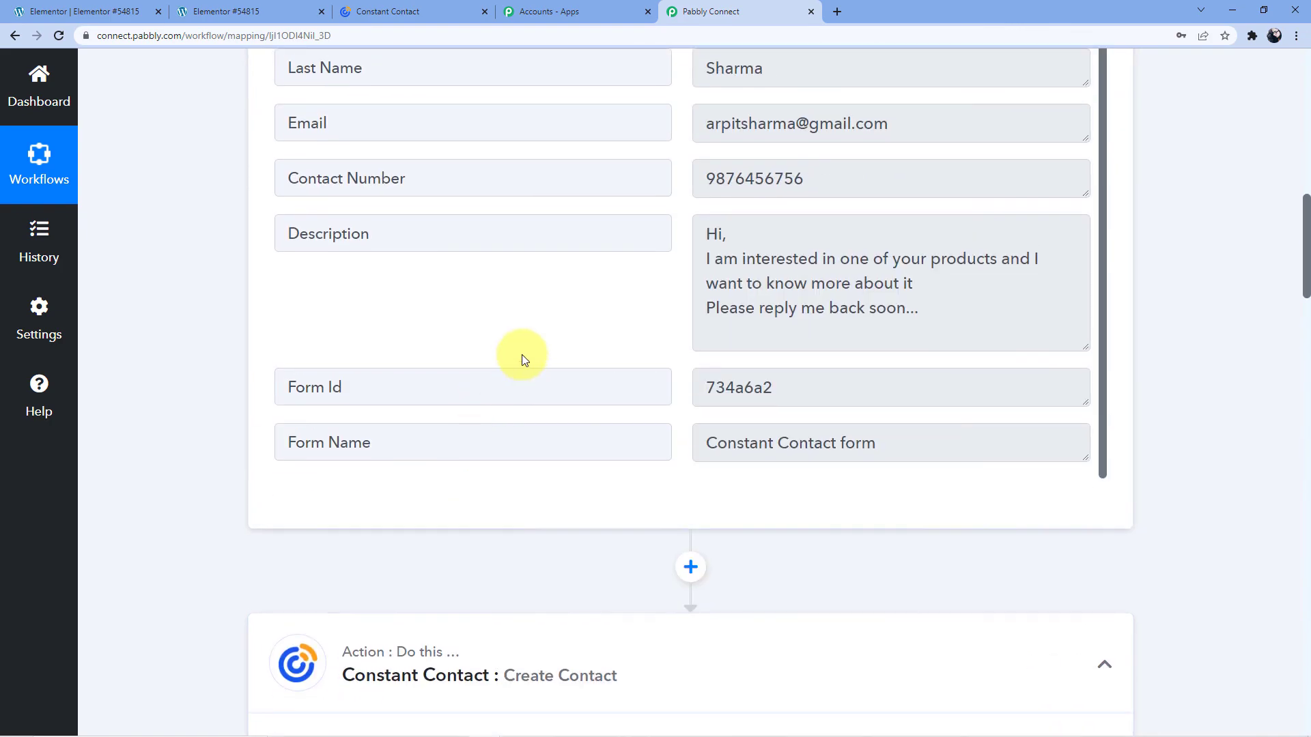
pyautogui.scroll(10, 522, 355)
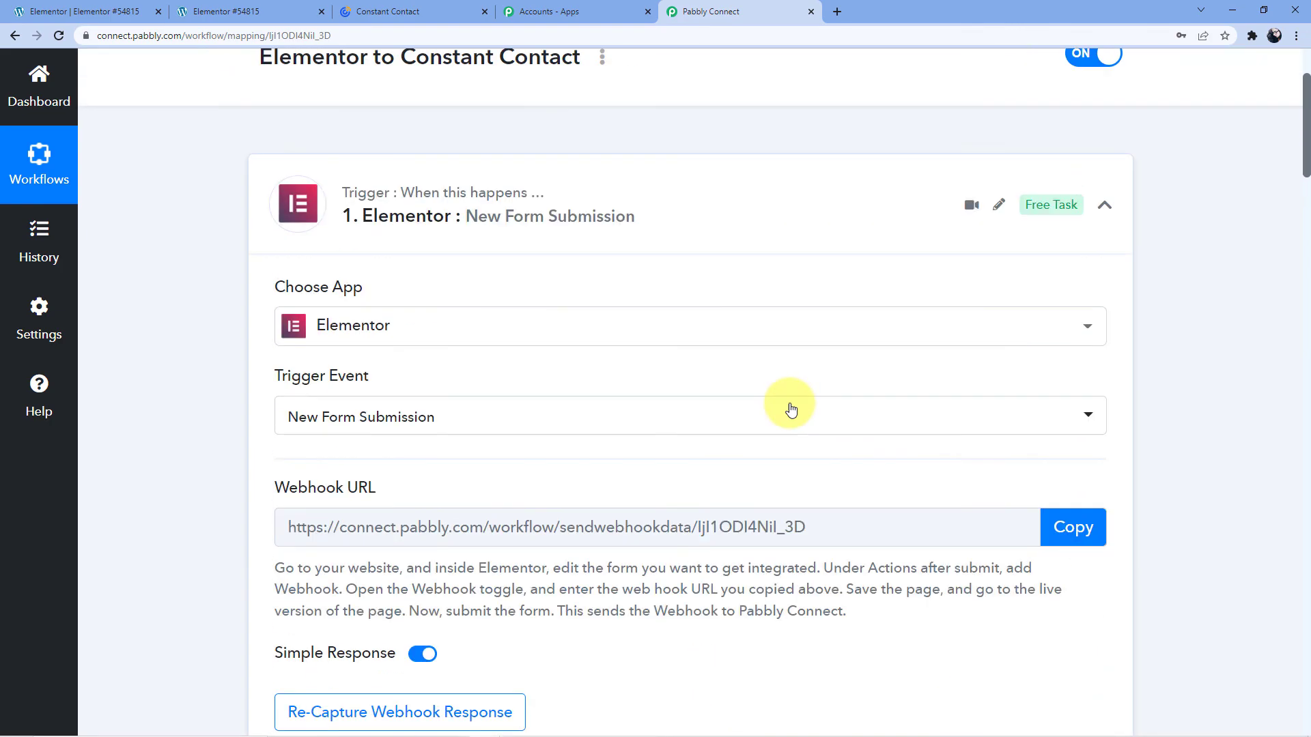
pyautogui.scroll(3, 751, 369)
pyautogui.click(676, 322)
pyautogui.scroll(-2, 512, 333)
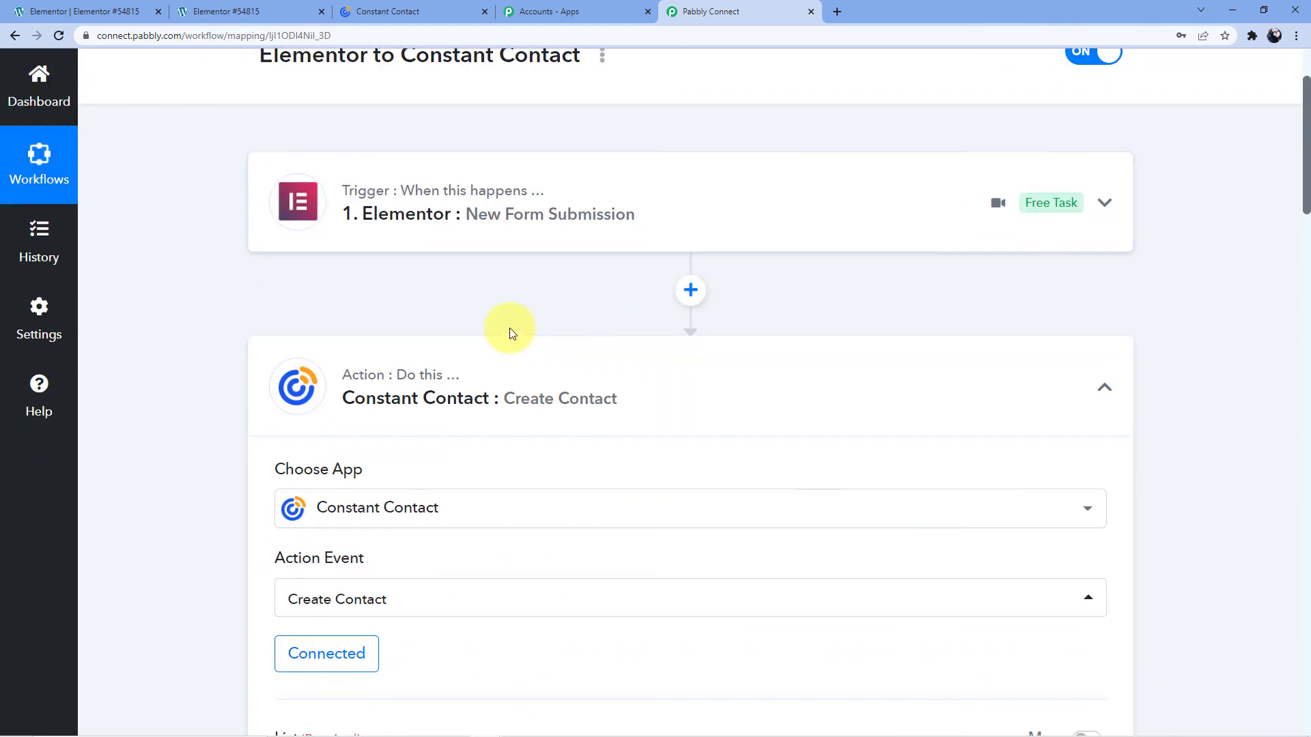
pyautogui.click(517, 372)
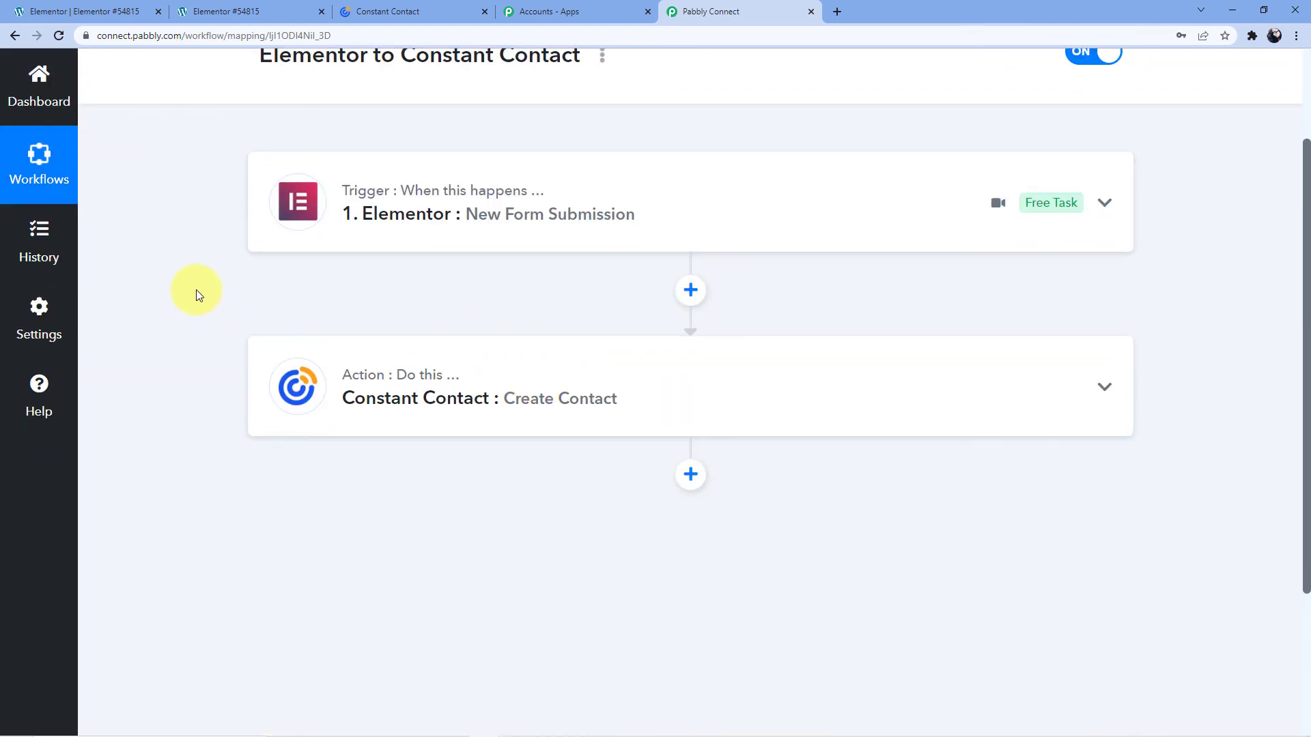